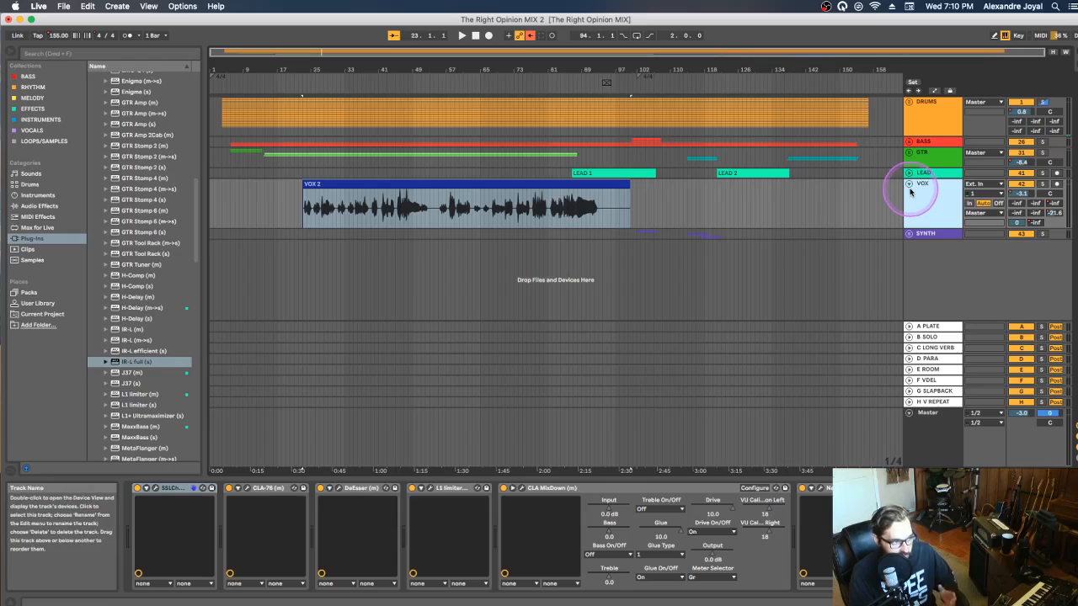
# - Play the song from the start of the VOX 2 clip with the VOX device chain shown, and make the VOX track taller
pyautogui.click(304, 199)
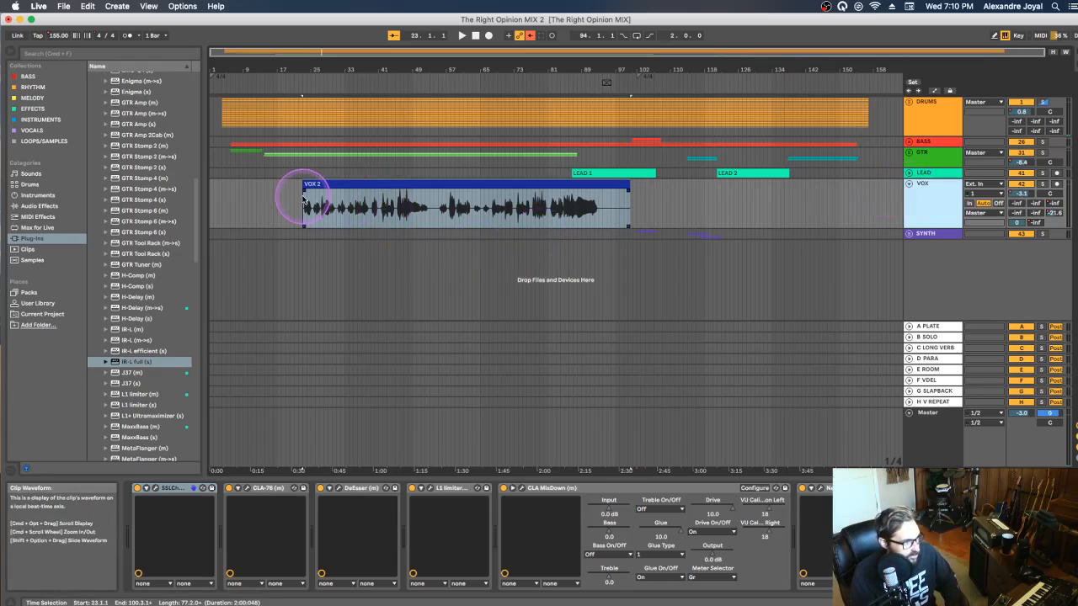
pyautogui.click(304, 174)
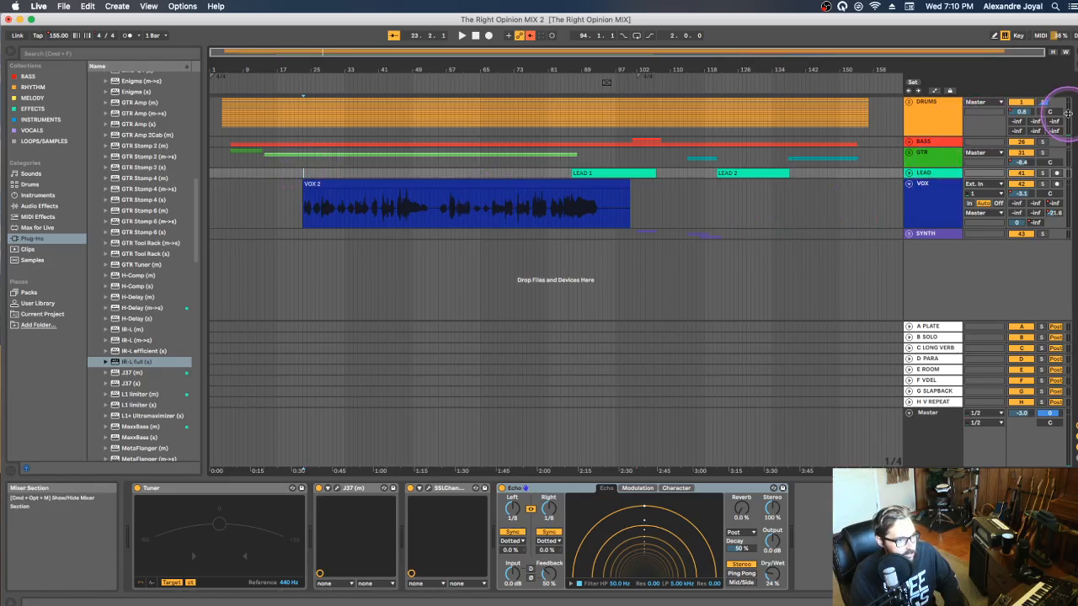
pyautogui.click(931, 205)
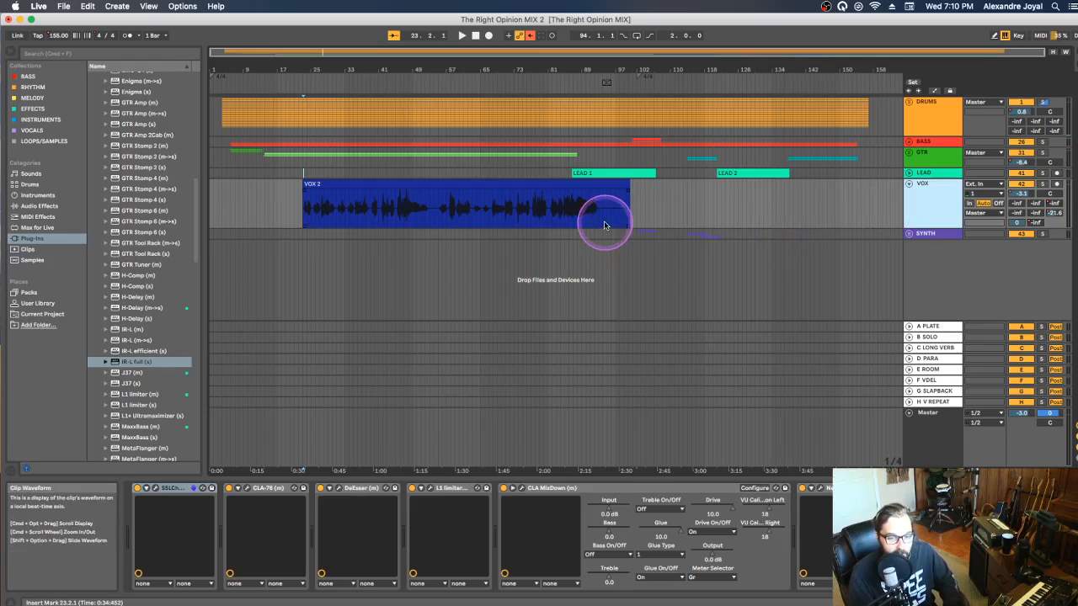
pyautogui.press('space')
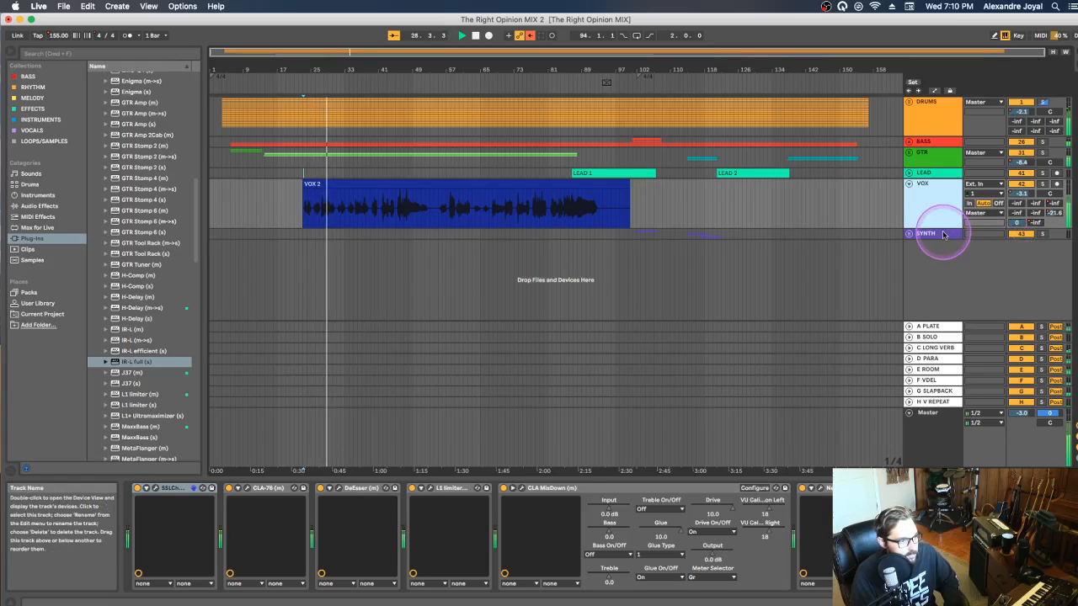
pyautogui.moveTo(937, 226); pyautogui.dragTo(938, 267)
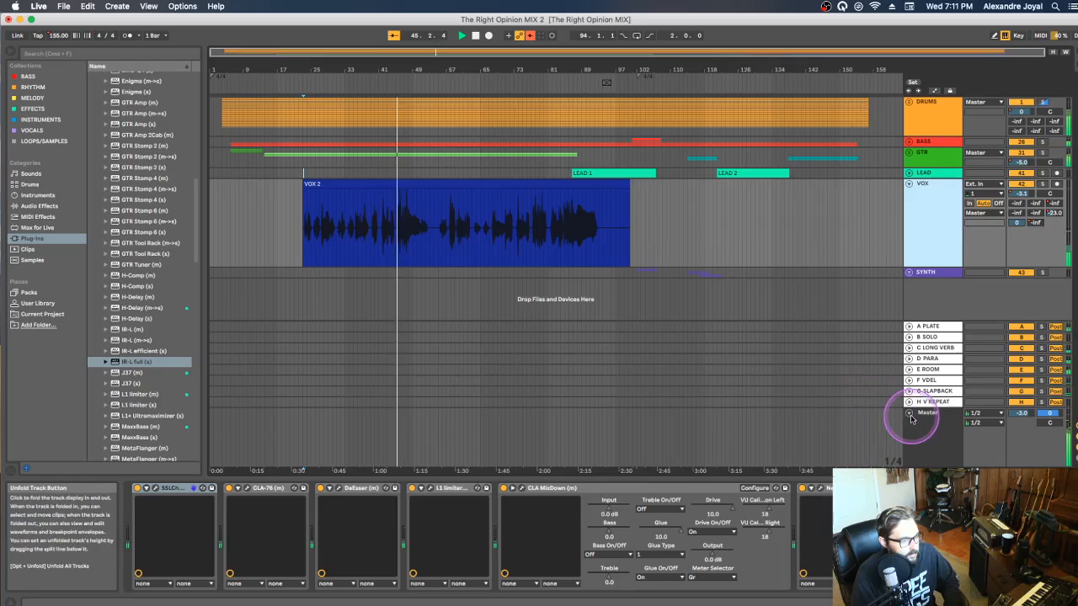
# - Solo the VOX track, stop playback and put the insert marker back at the start of the VOX 2 clip, bar 23
pyautogui.click(1041, 184)
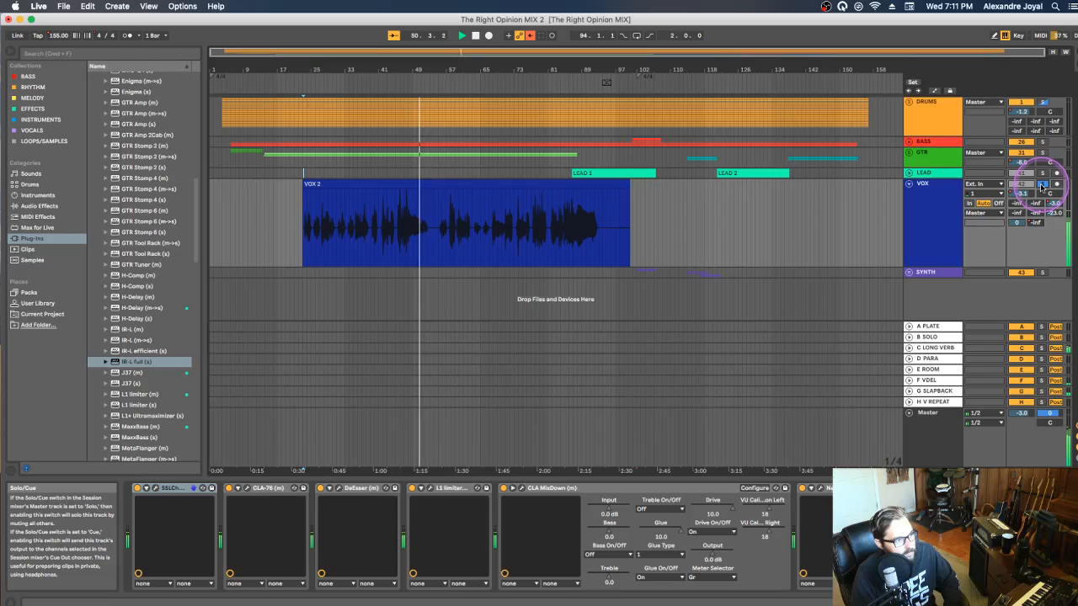
pyautogui.click(882, 247)
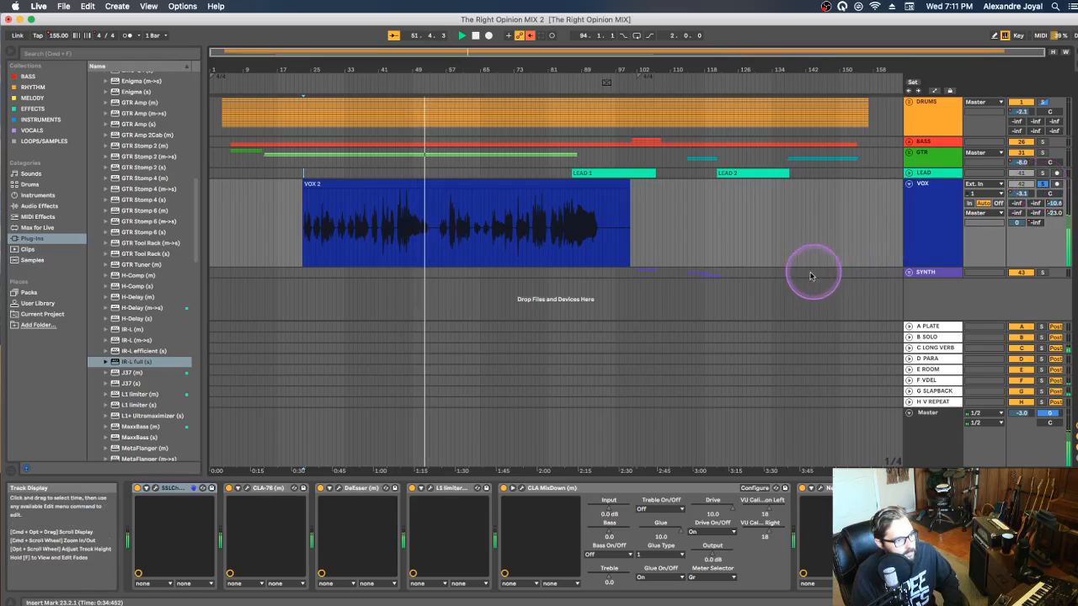
pyautogui.press('space')
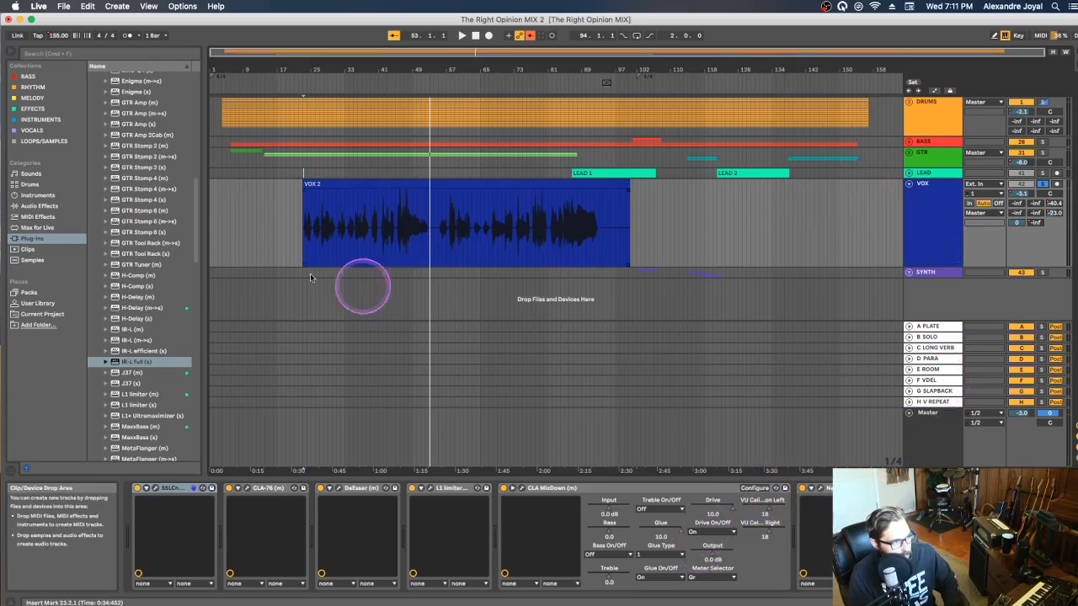
pyautogui.click(304, 217)
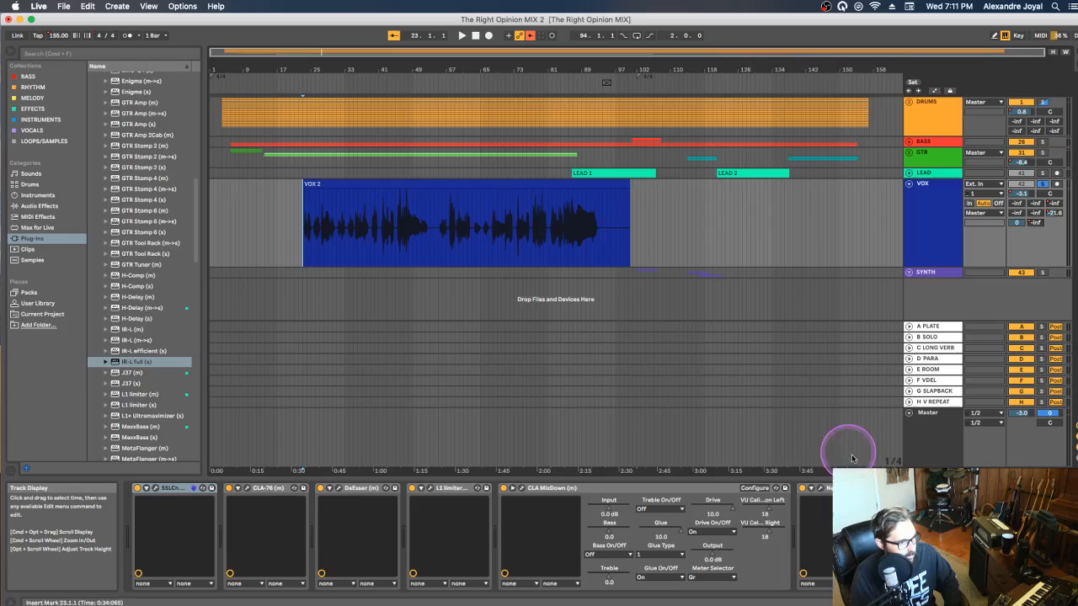
# - Bypass the VOX track's effects, from the device after CLA MixDown back through L1 limiter, DeEsser and CLA-76 to SSLChannel
pyautogui.click(803, 488)
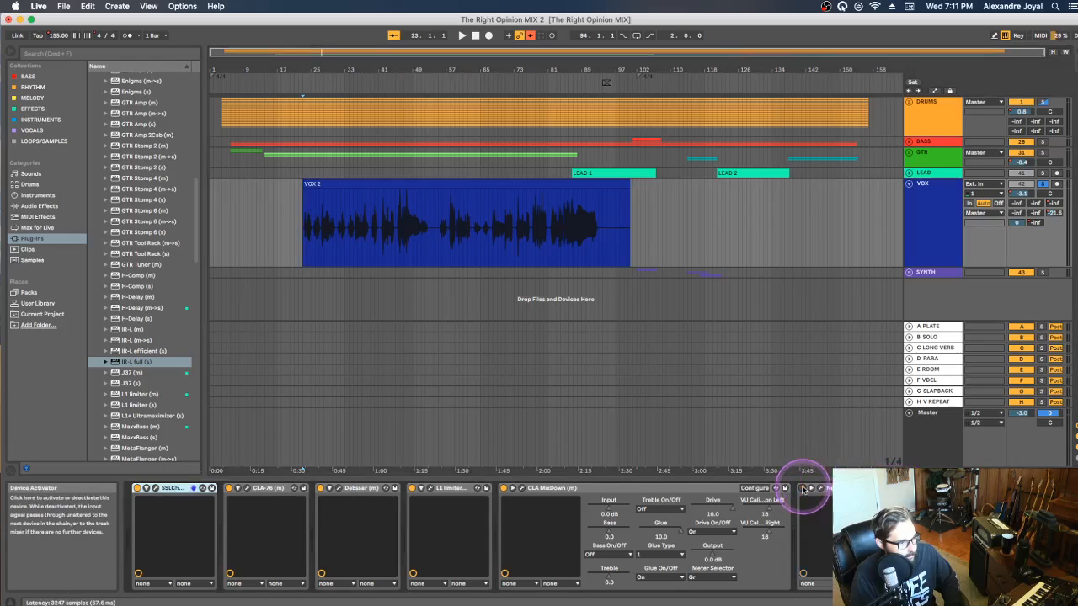
pyautogui.click(502, 488)
pyautogui.click(412, 489)
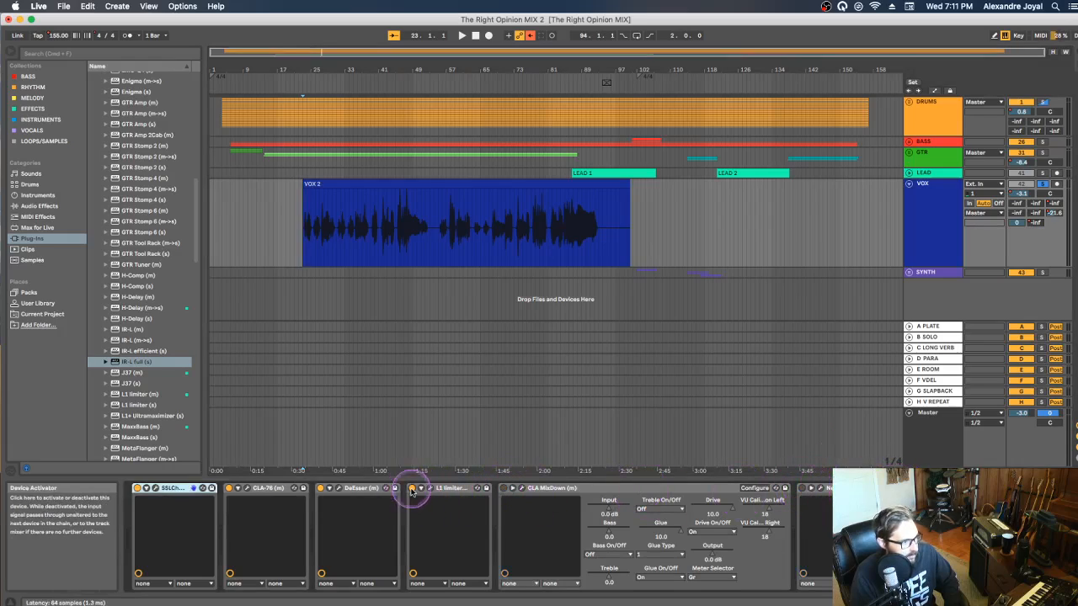
pyautogui.click(320, 488)
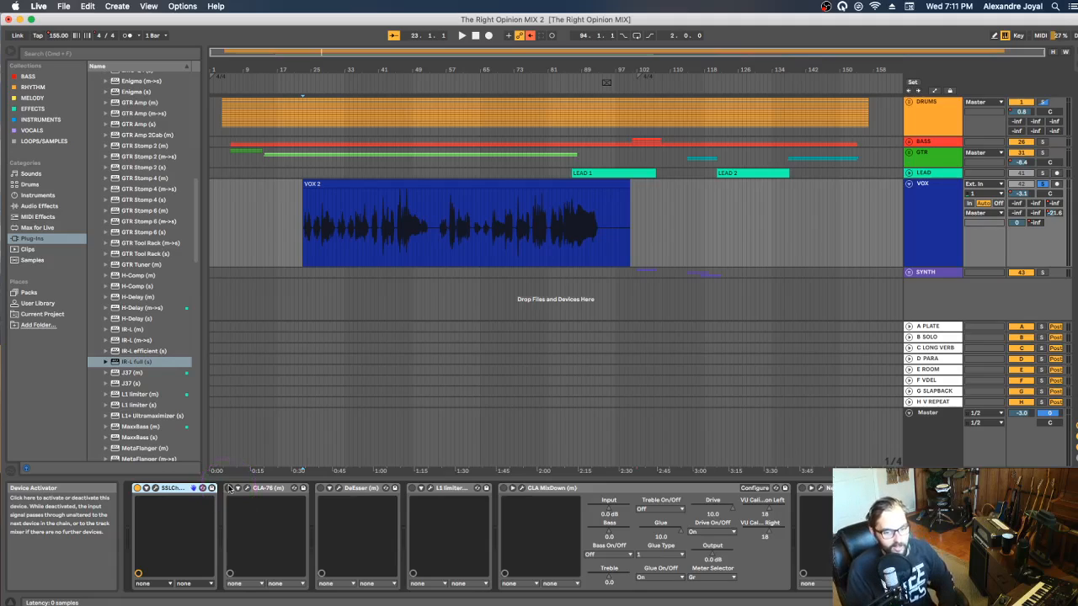
pyautogui.click(175, 468)
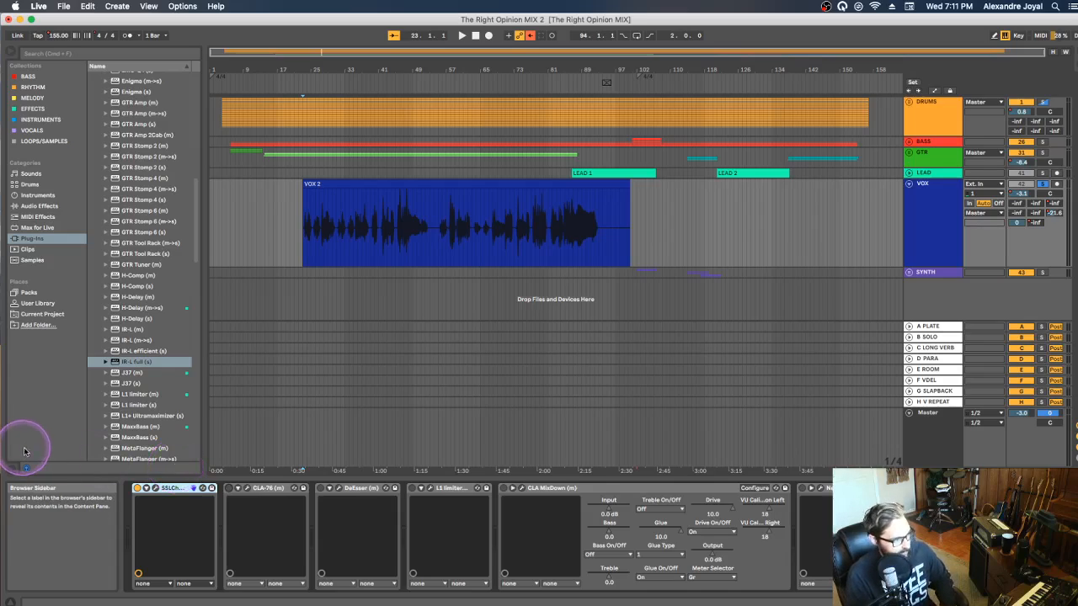
pyautogui.click(138, 488)
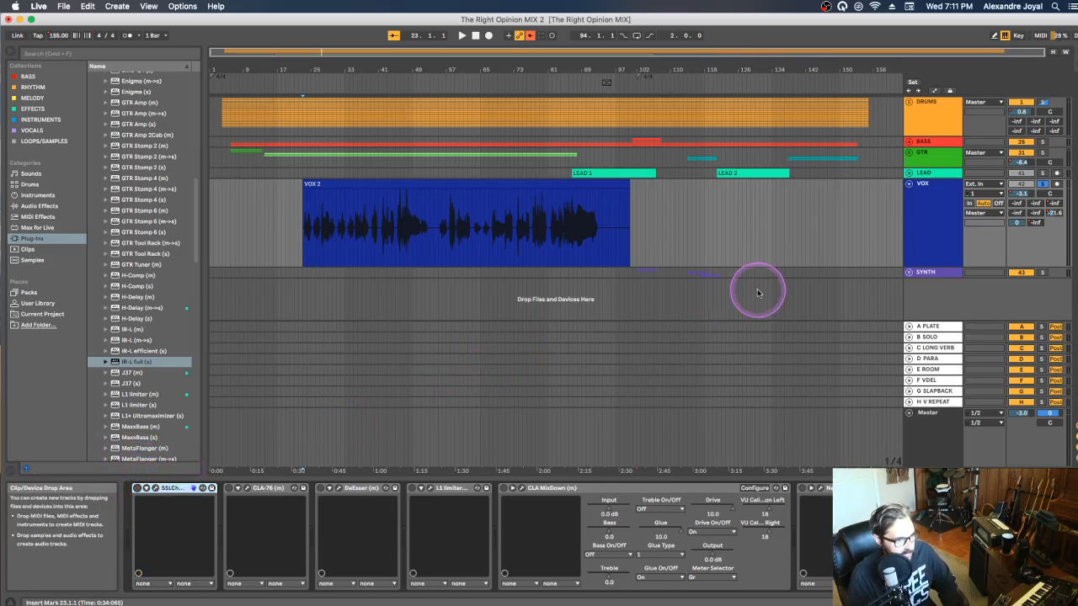
# - Play the unprocessed vocal and open the SSLChannel plug-in window over the arrangement to examine its EQ and filter settings
pyautogui.press('space')
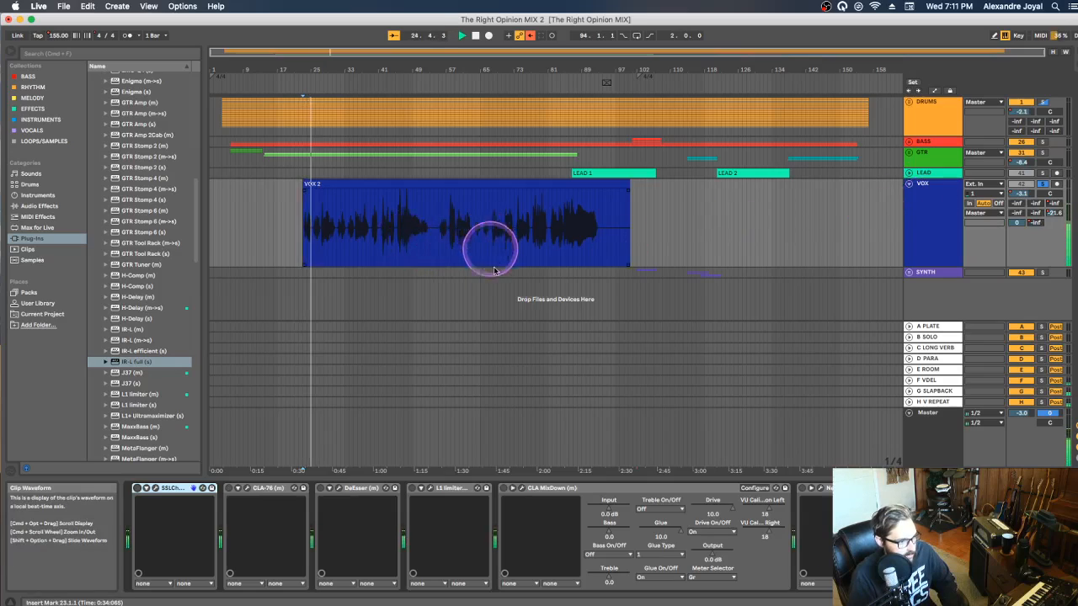
pyautogui.click(157, 489)
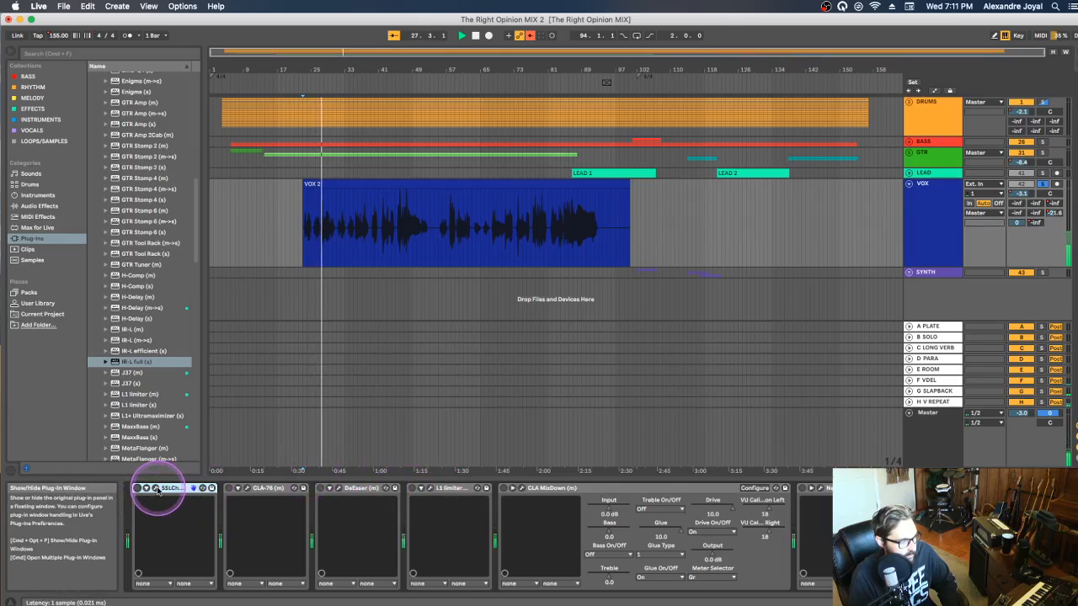
pyautogui.moveTo(592, 24); pyautogui.dragTo(297, 86)
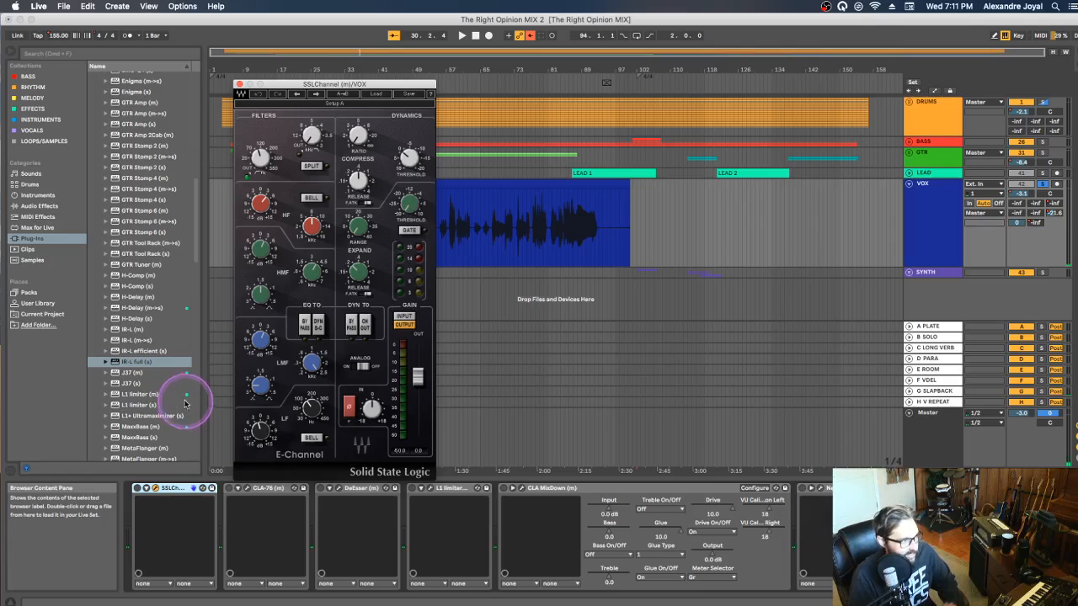
pyautogui.moveTo(260, 164)
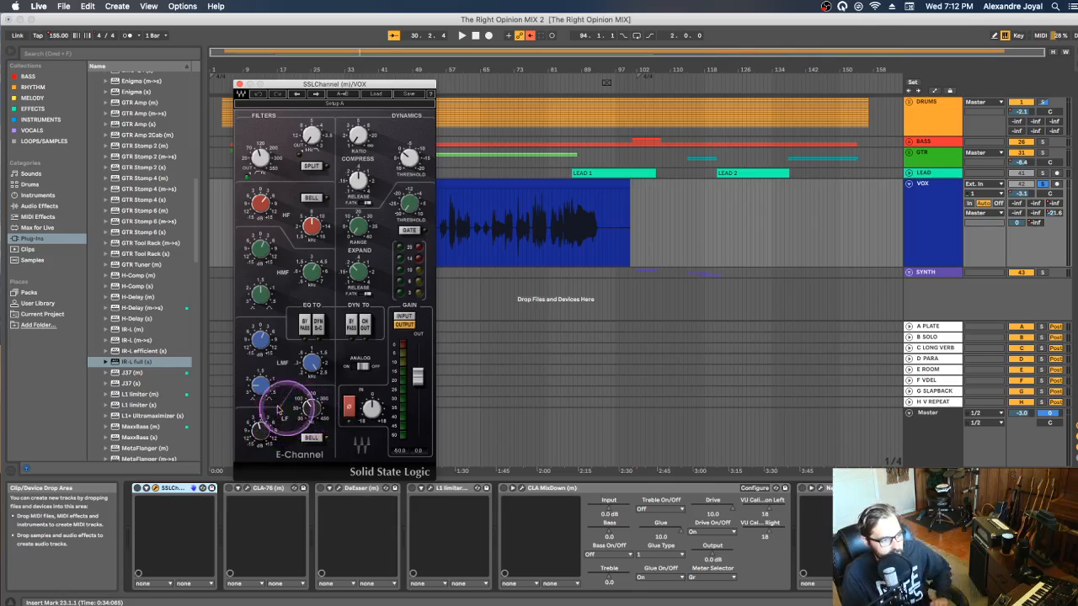
# - Play the soloed vocal while switching SSLChannel on and off to compare the sound, leaving the plug-in active
pyautogui.press('space')
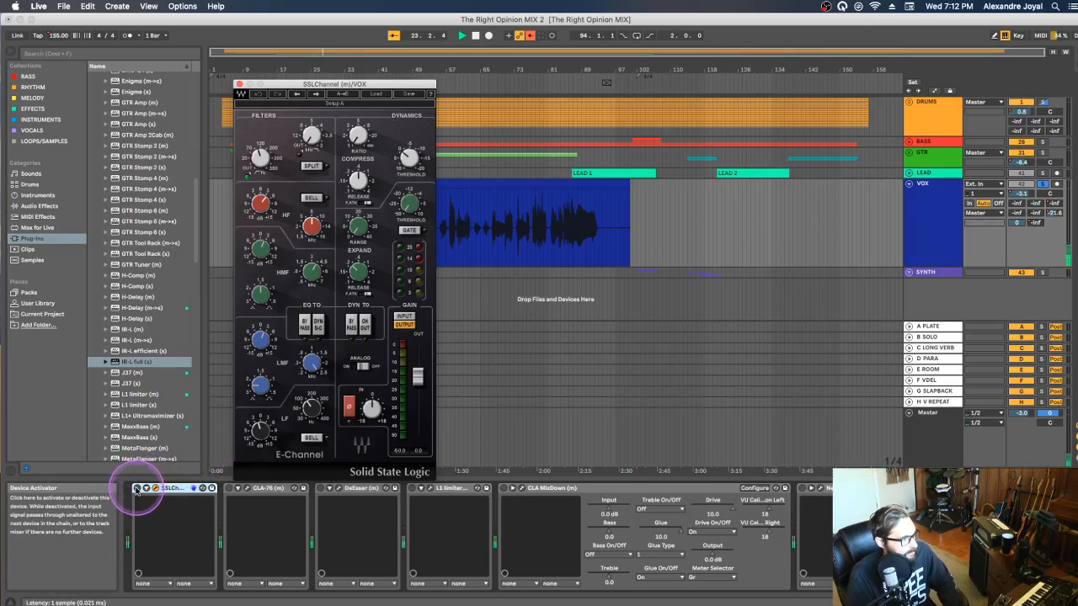
pyautogui.click(137, 489)
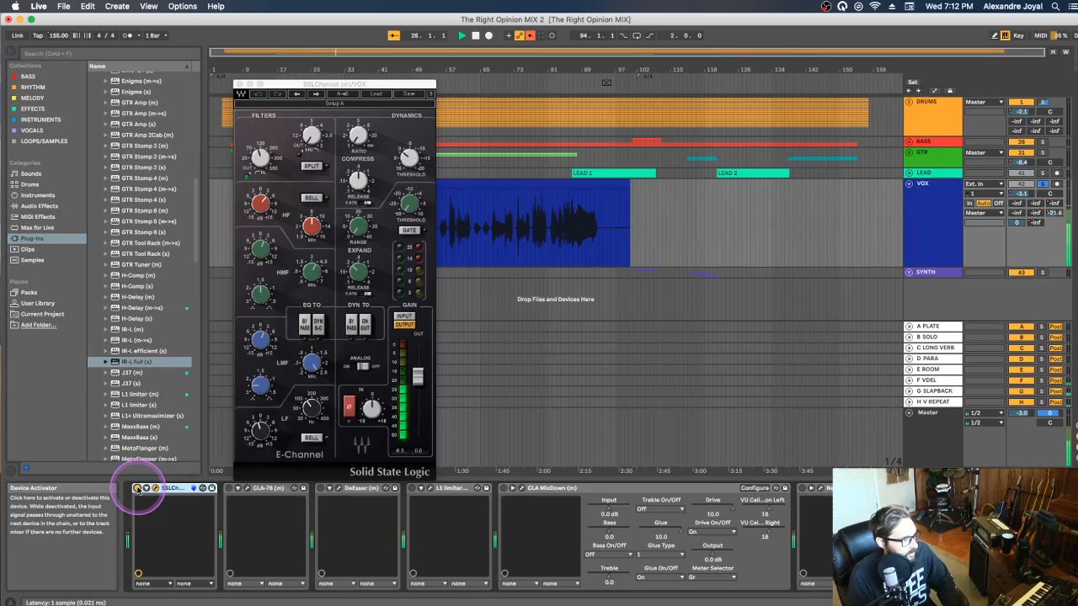
pyautogui.click(137, 489)
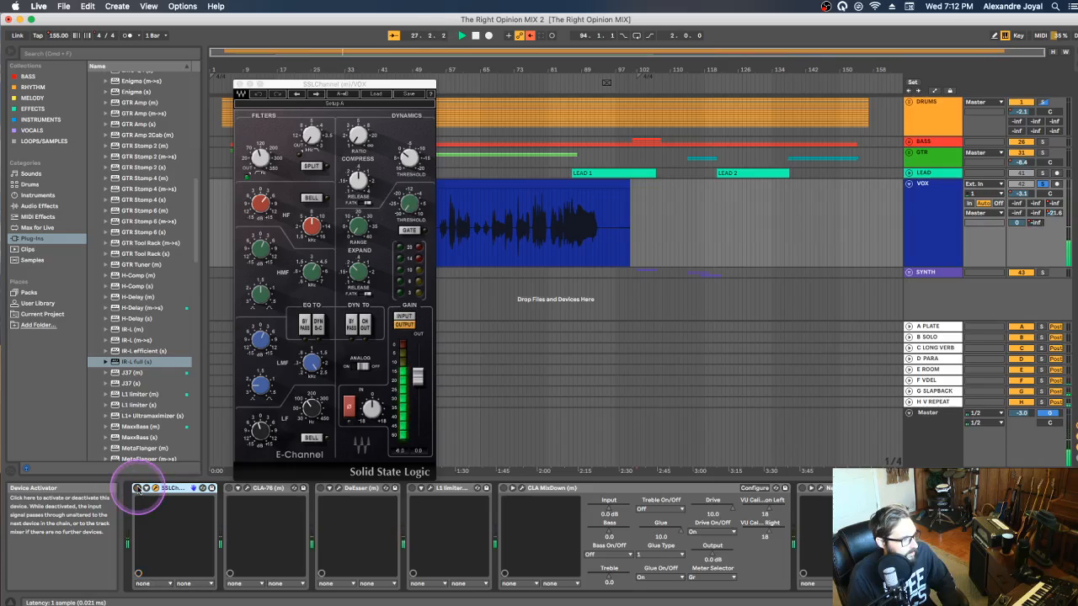
pyautogui.click(137, 489)
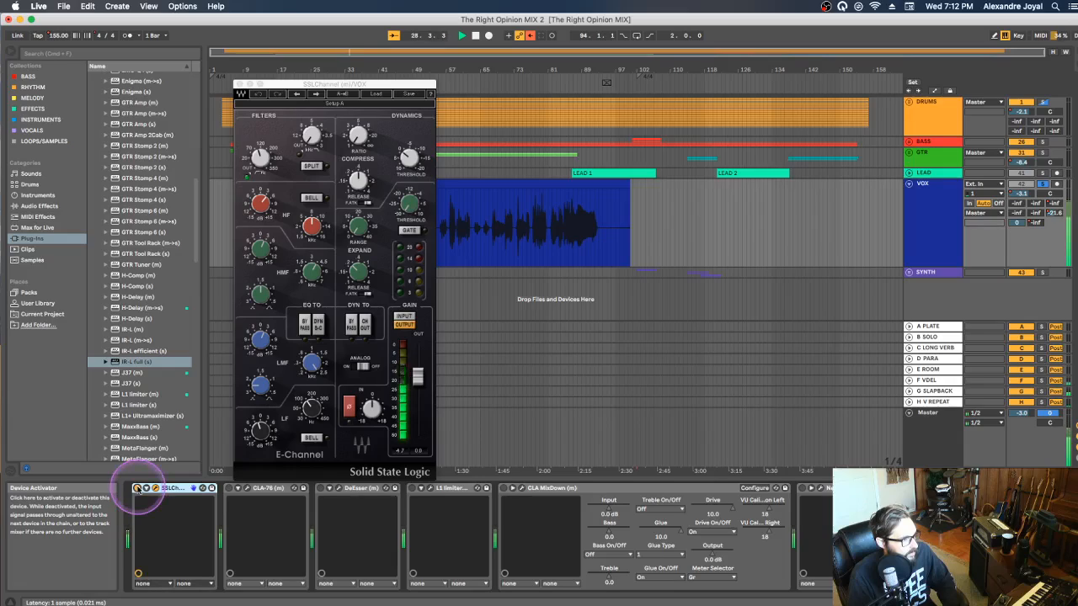
pyautogui.click(138, 489)
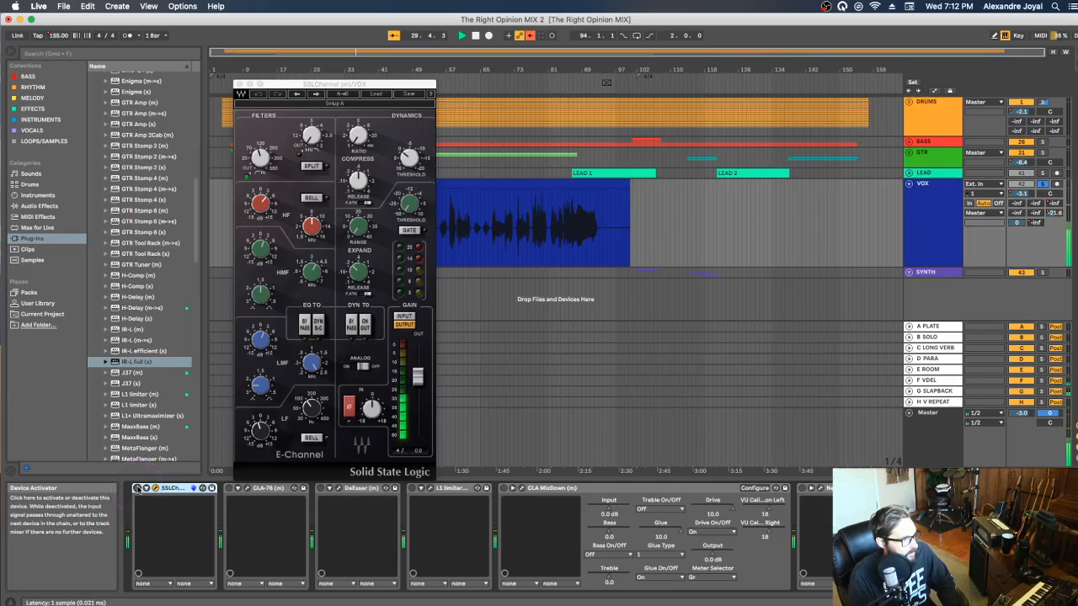
pyautogui.click(137, 489)
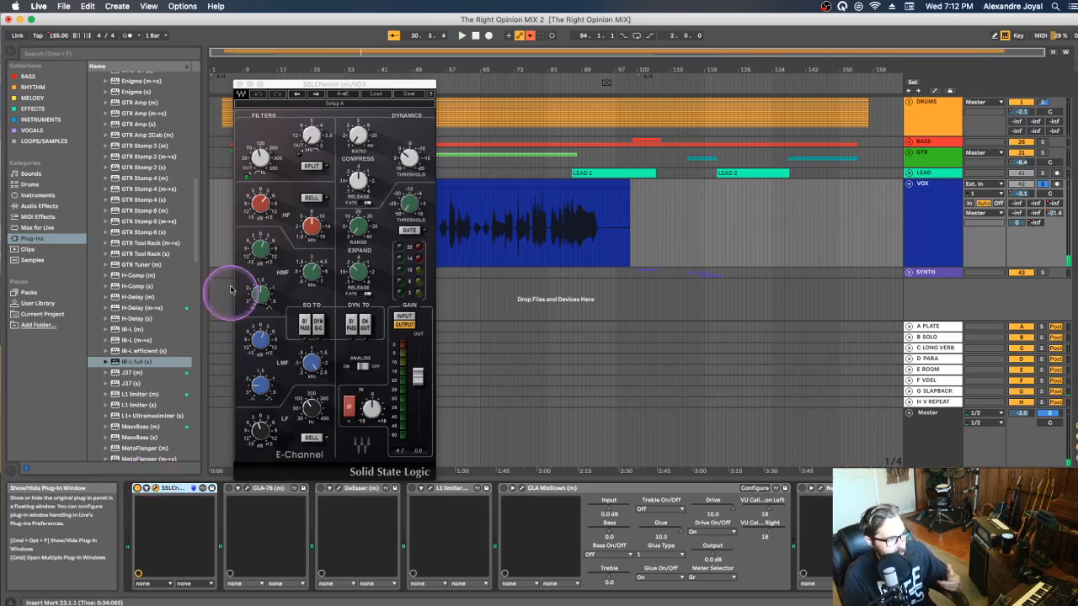
# - Replace the SSLChannel window with the CLA-76 compressor window and switch its revision to Blacky and back to Bluey
pyautogui.click(287, 85)
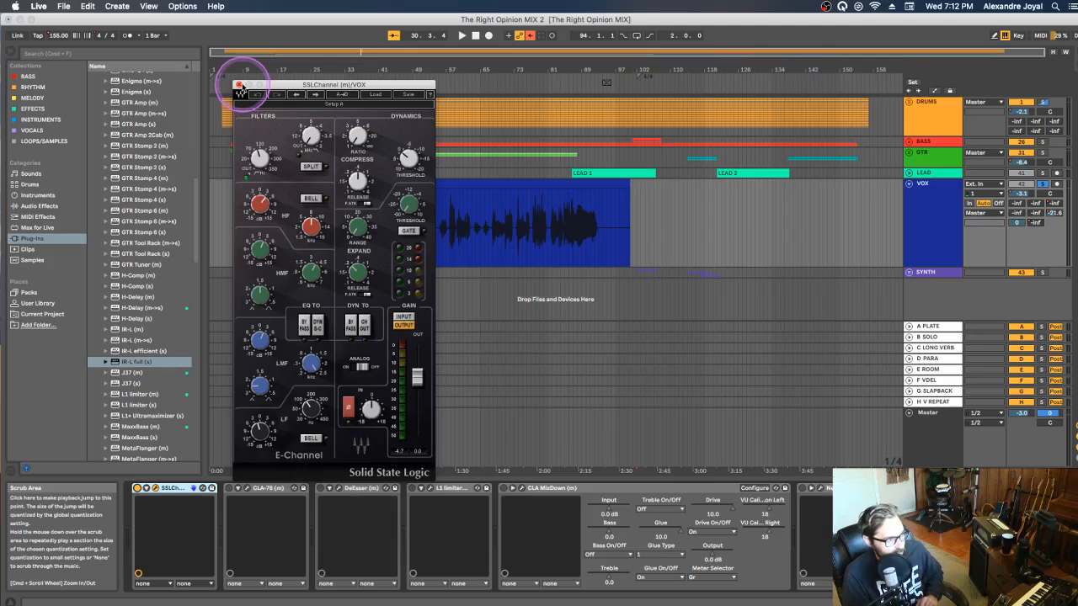
pyautogui.click(239, 86)
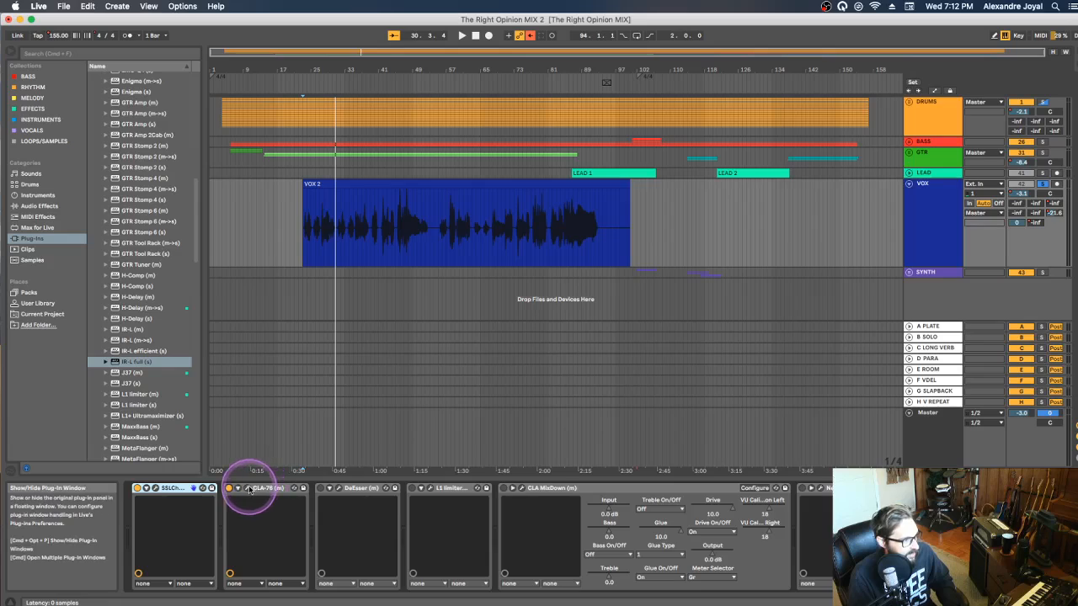
pyautogui.click(247, 488)
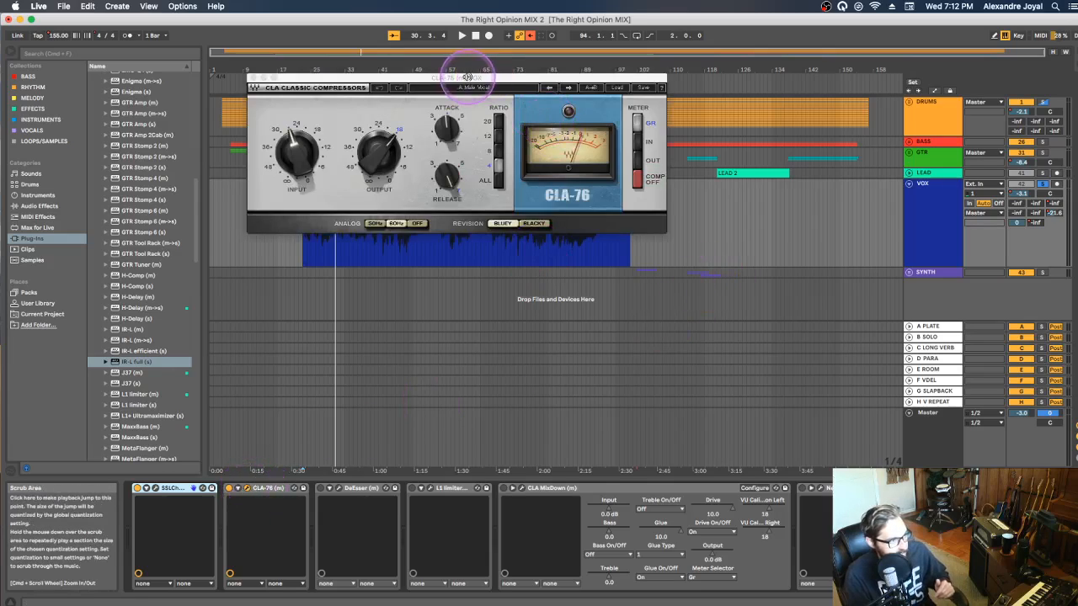
pyautogui.moveTo(464, 79); pyautogui.dragTo(383, 66)
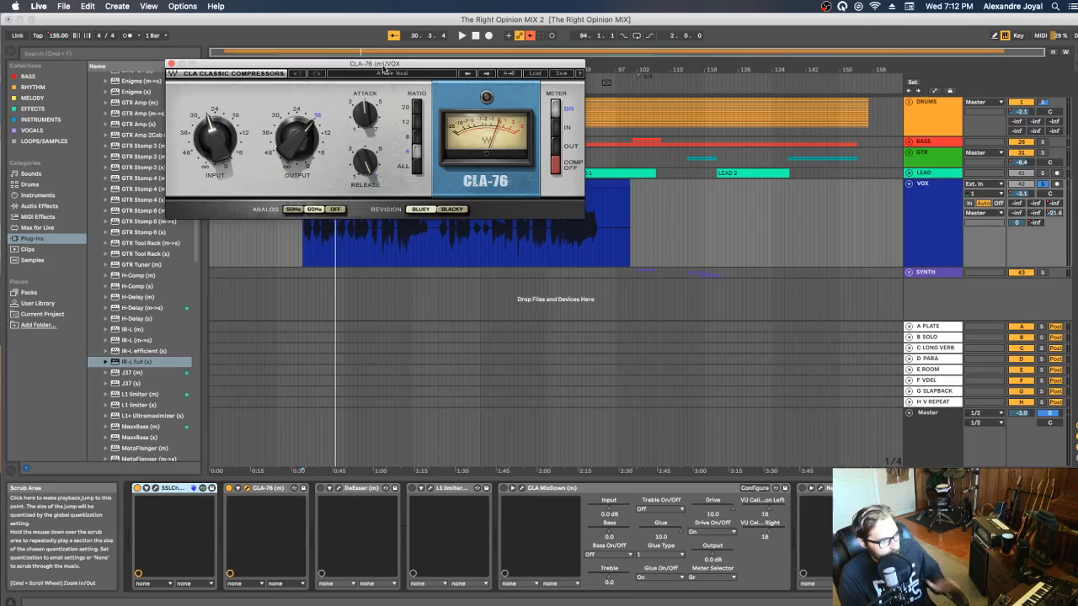
pyautogui.click(452, 209)
pyautogui.click(432, 210)
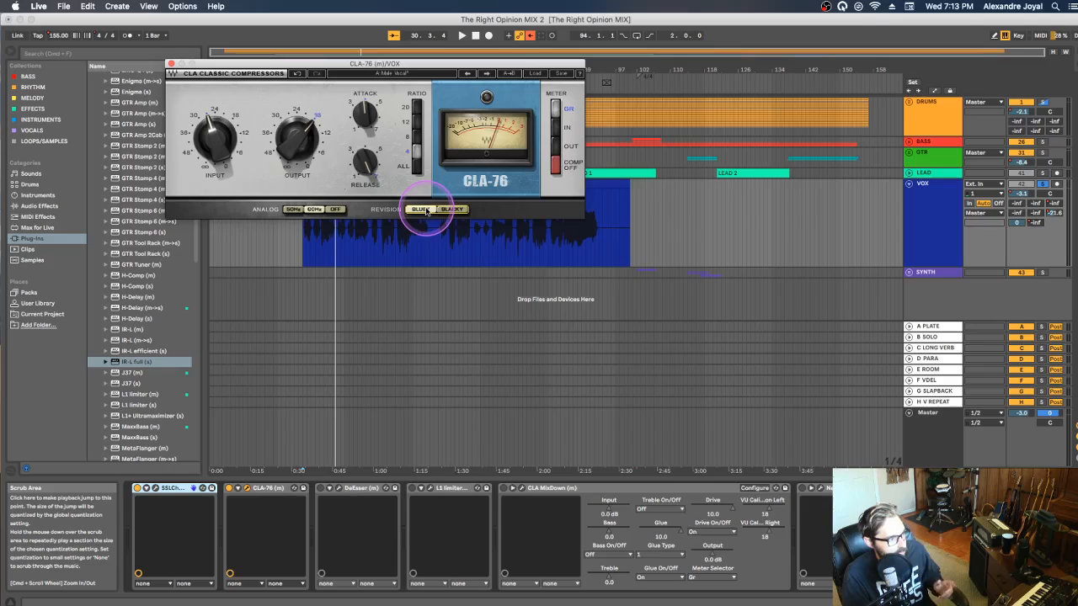
# - Bypass CLA-76 and play the soloed vocal, re-enabling the compressor partway through to hear the difference
pyautogui.click(230, 489)
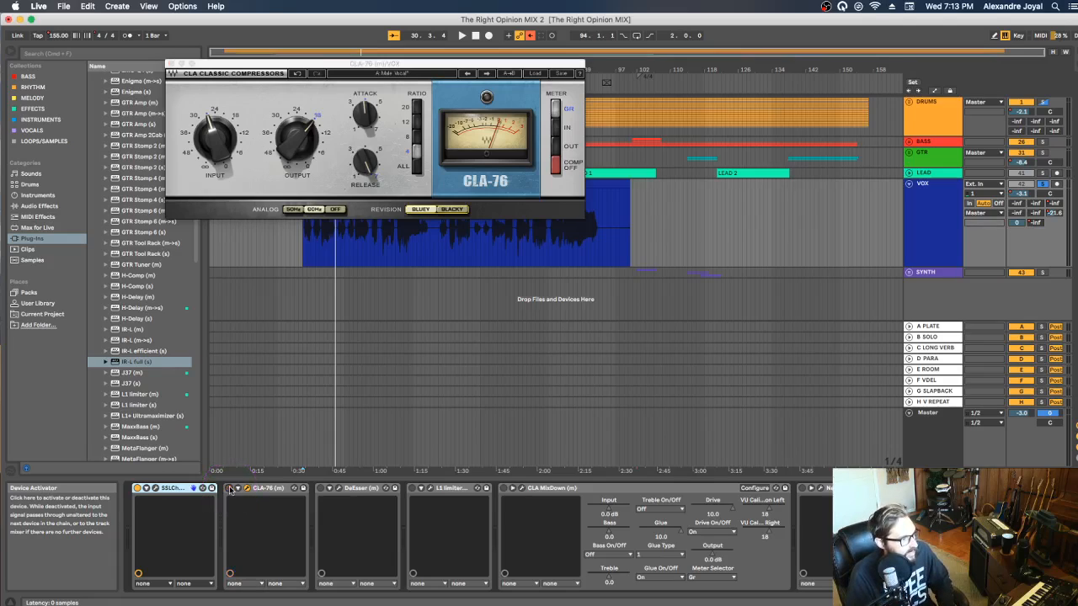
pyautogui.click(230, 489)
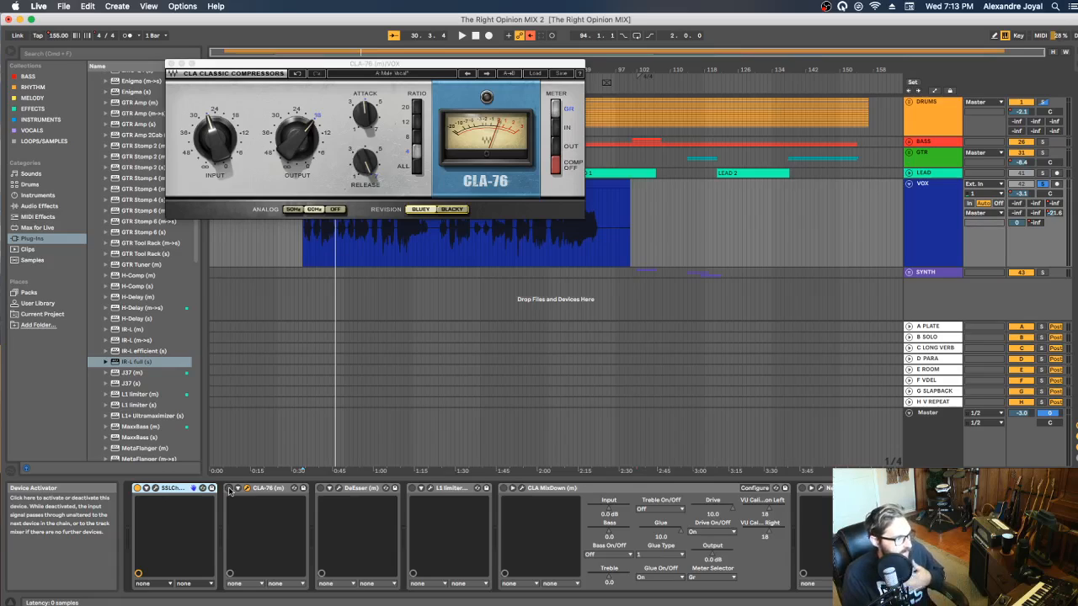
pyautogui.click(230, 489)
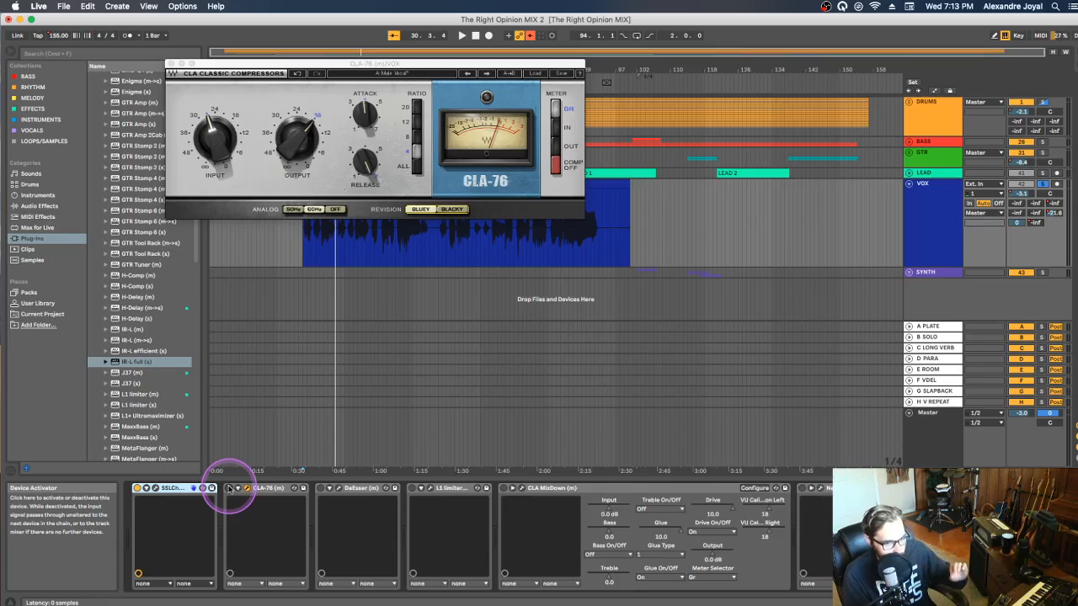
pyautogui.click(229, 489)
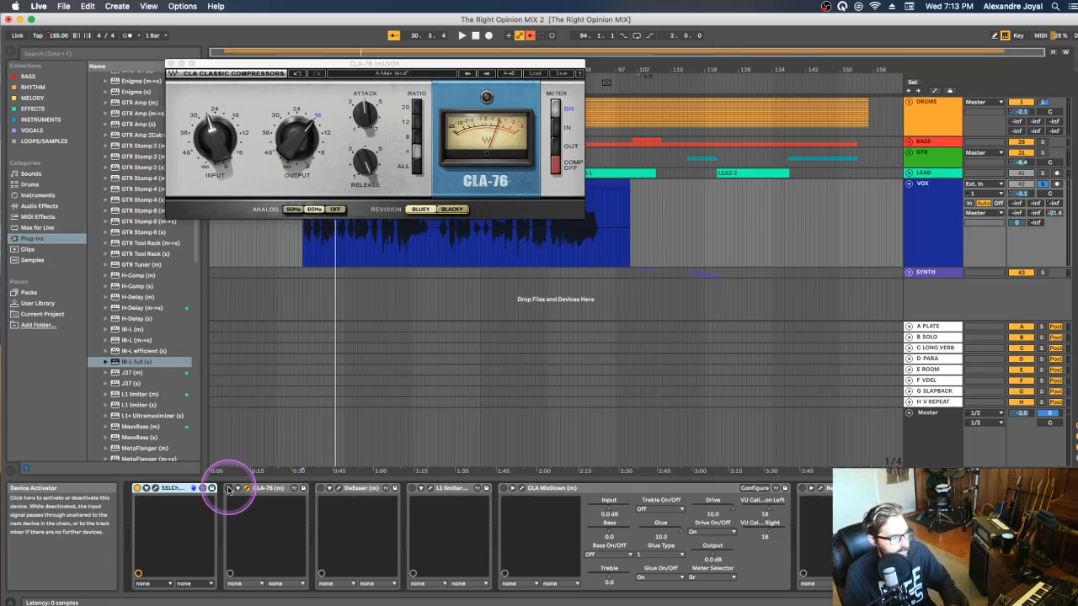
pyautogui.press('space')
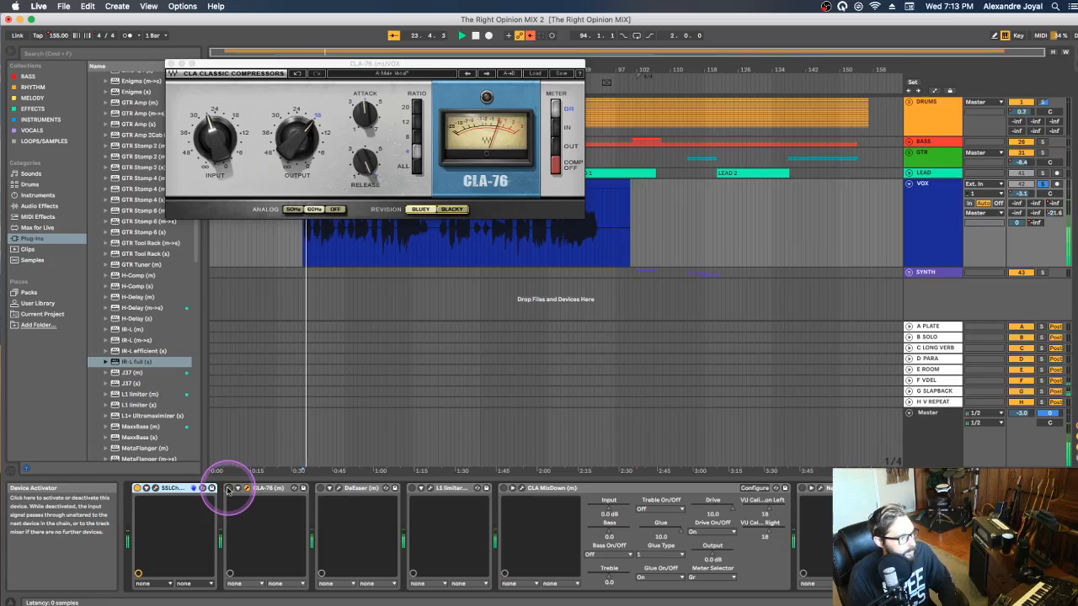
pyautogui.click(228, 489)
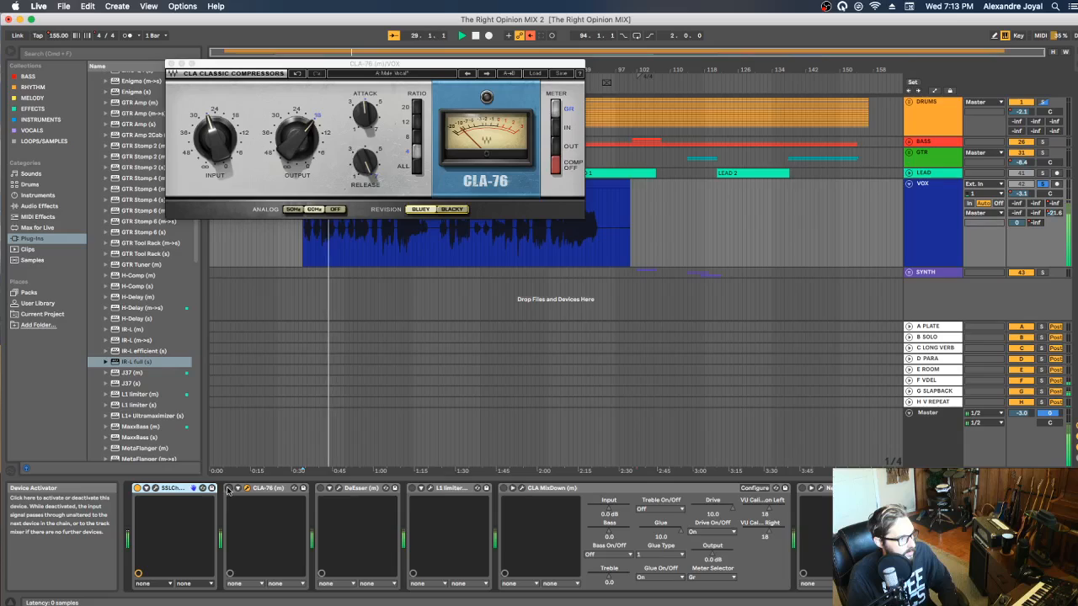
pyautogui.click(229, 489)
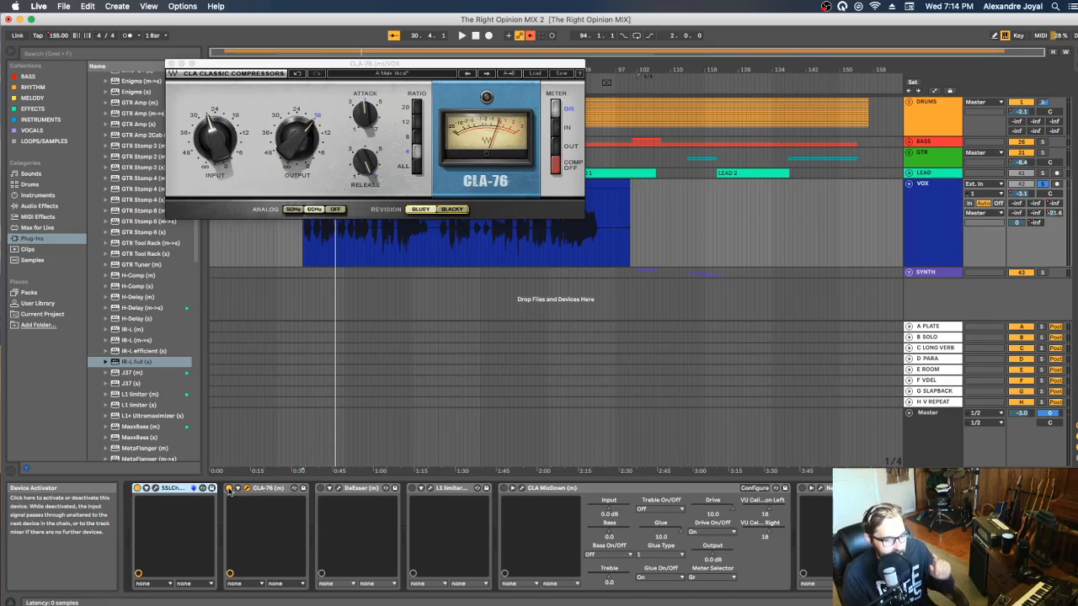
# - Replay the vocal while repeatedly switching CLA-76 off and on to compare its compression, leaving it active
pyautogui.press('space')
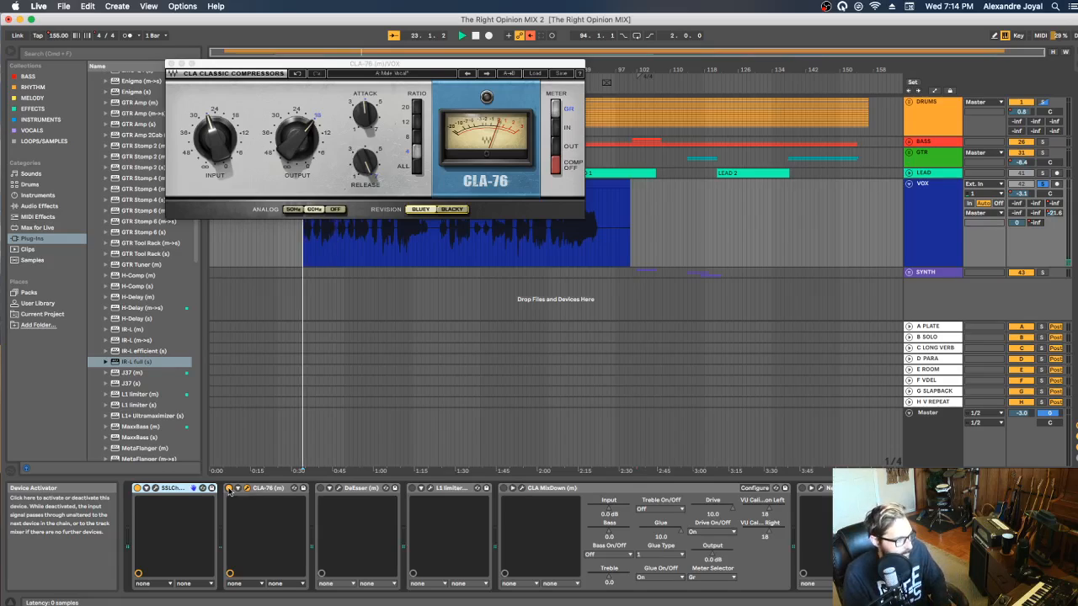
pyautogui.click(229, 489)
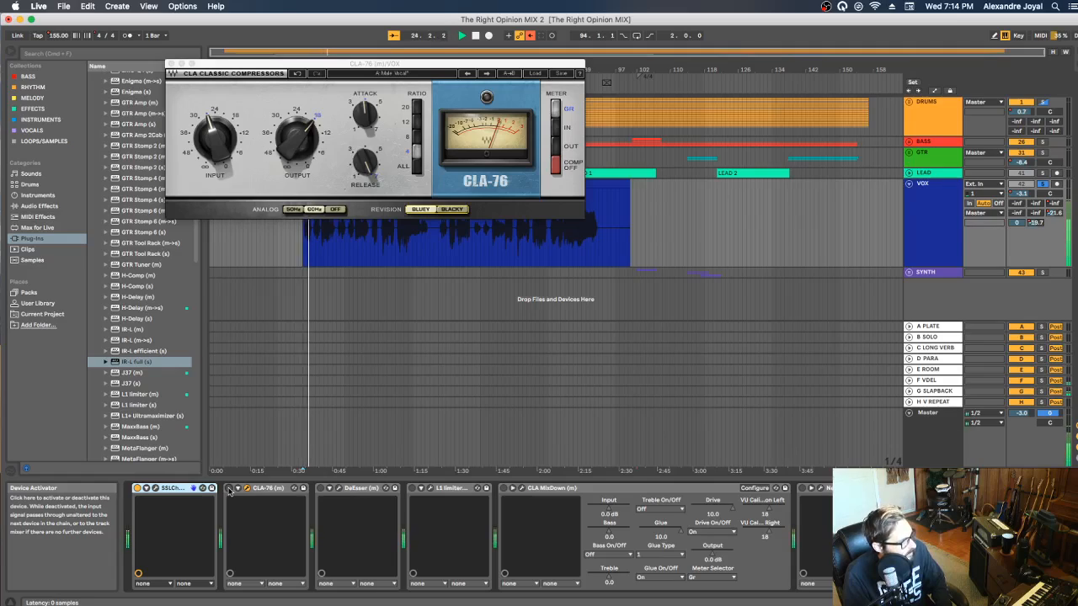
pyautogui.click(229, 488)
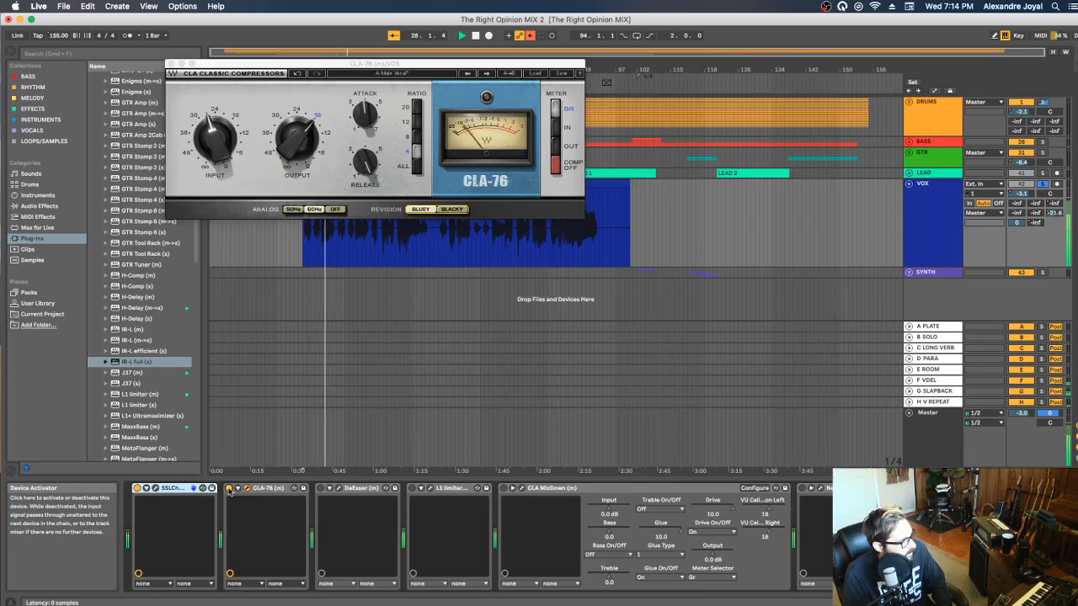
pyautogui.click(229, 489)
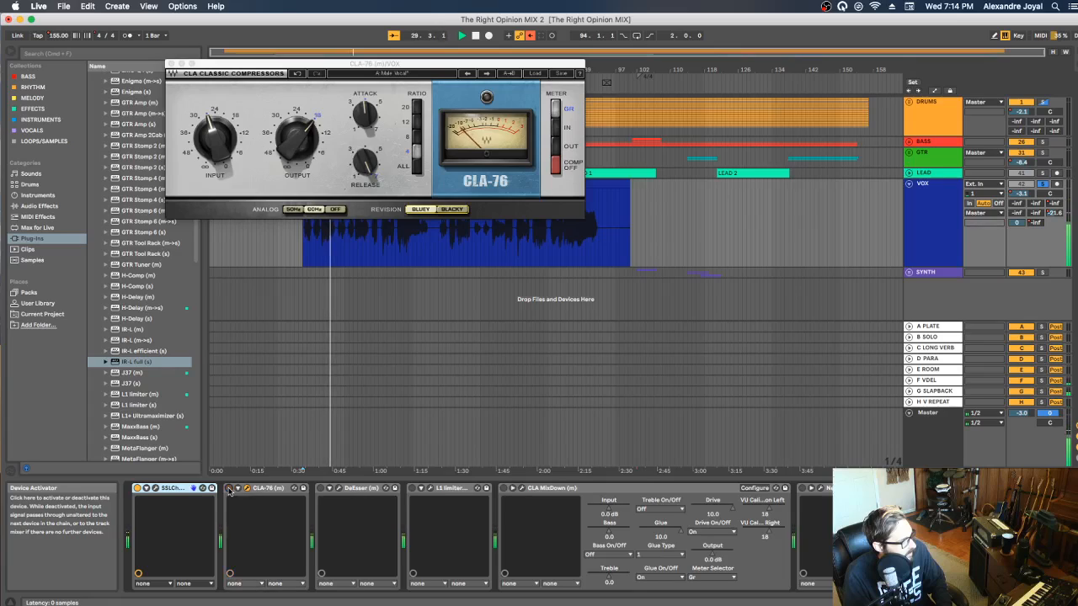
pyautogui.click(229, 489)
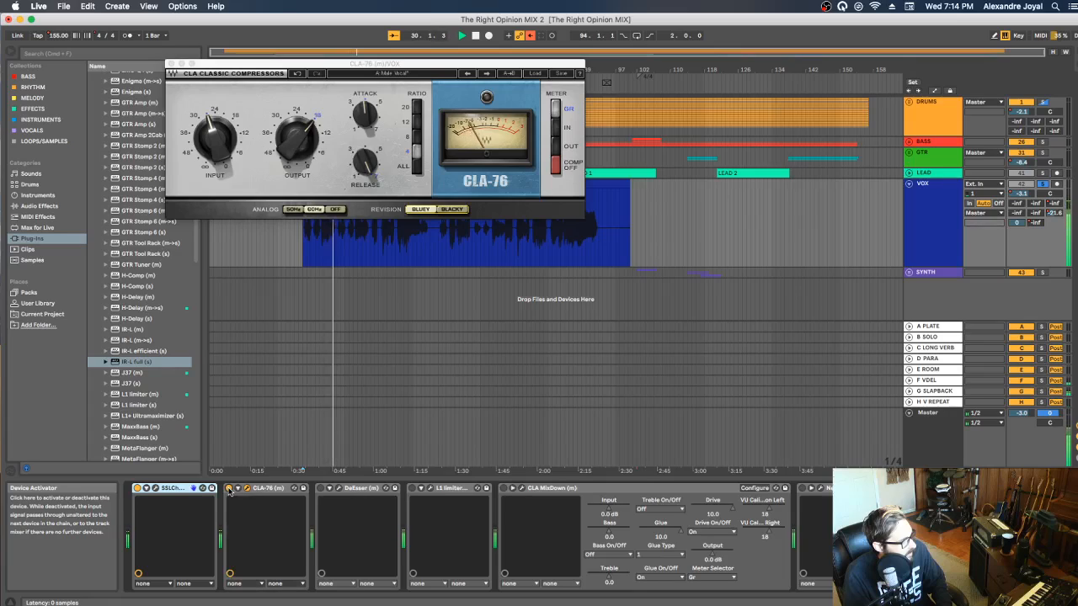
# - Replace the CLA-76 window with the DeEsser window and enable DeEsser while the vocal plays
pyautogui.click(341, 488)
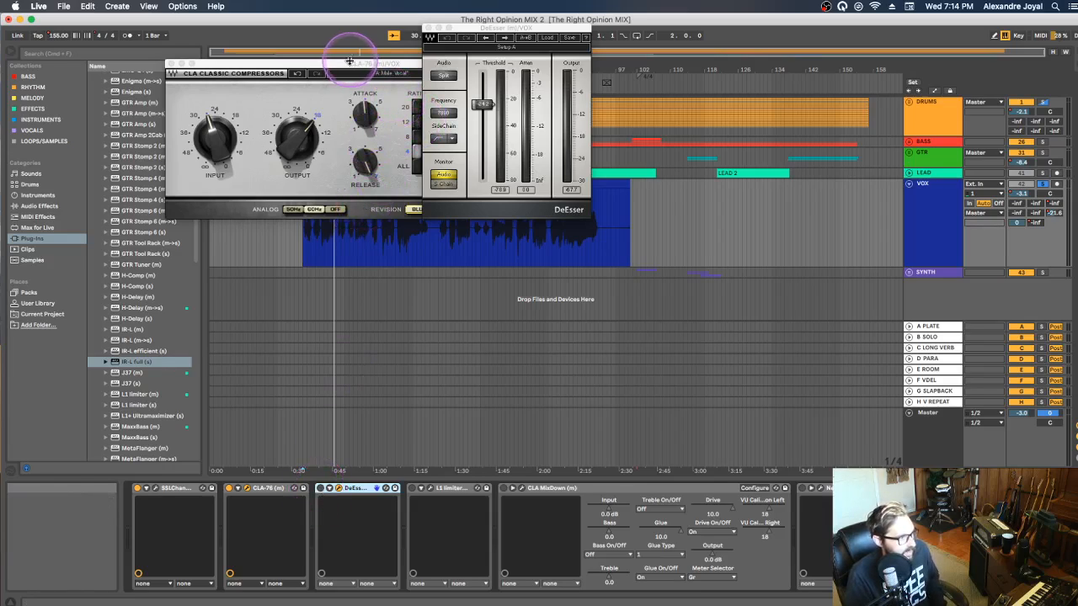
pyautogui.moveTo(350, 61); pyautogui.dragTo(293, 61)
pyautogui.click(120, 66)
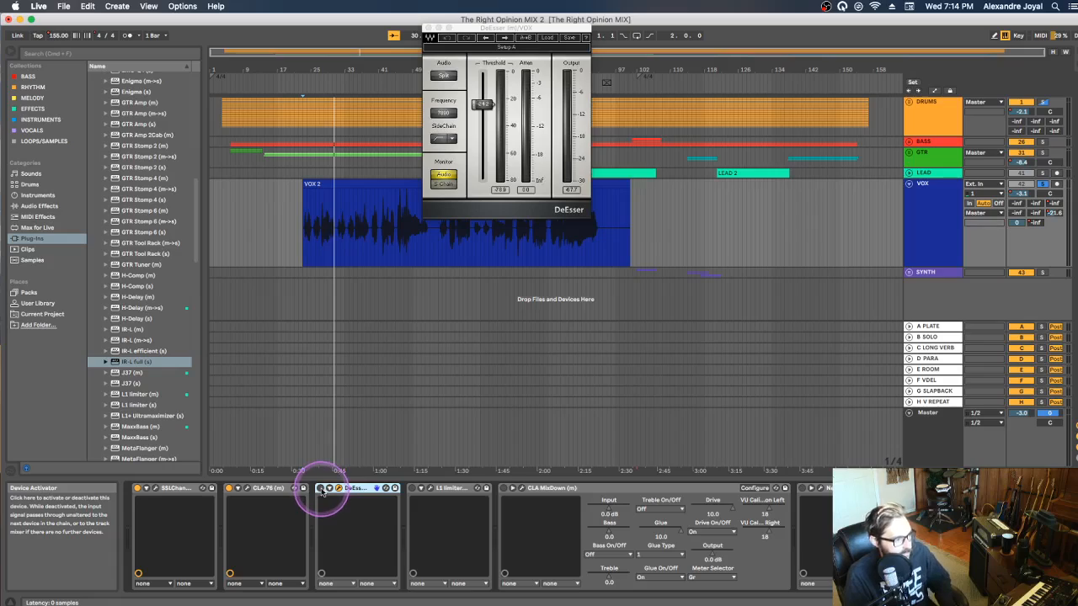
pyautogui.press('space')
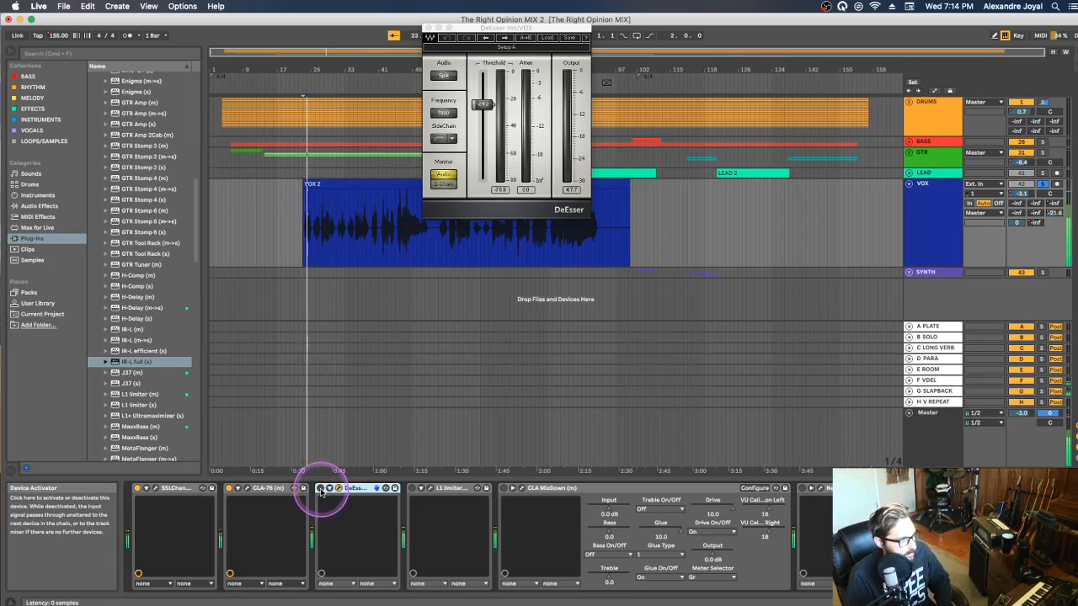
pyautogui.click(321, 489)
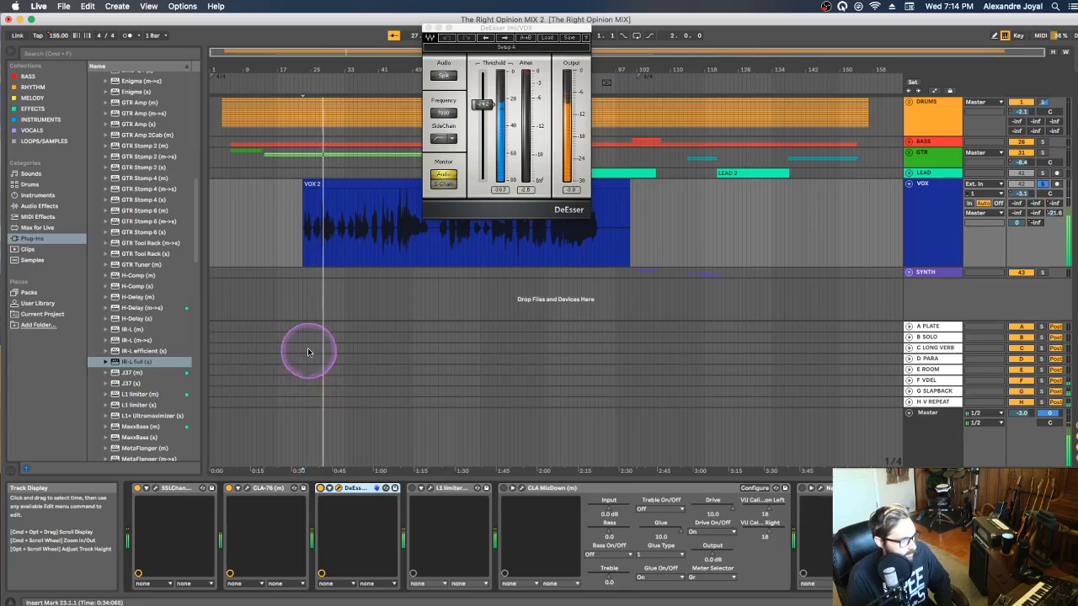
# - Move the DeEsser window off the vocal clip, restart playback from bar 27, and compare DeEsser bypassed and active, leaving it on
pyautogui.scroll(5, 305, 347)
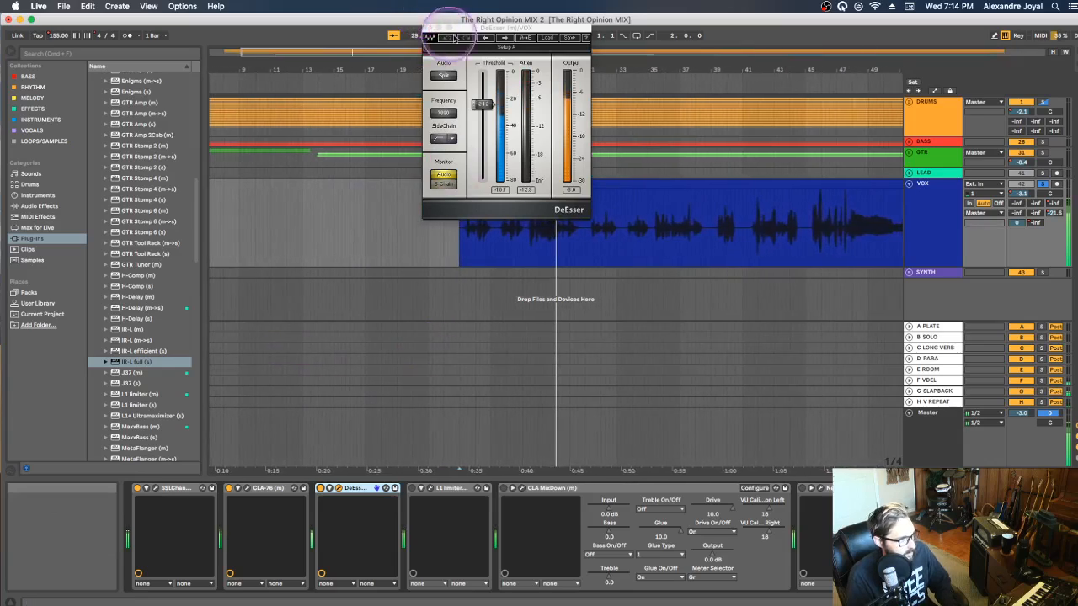
pyautogui.moveTo(472, 27); pyautogui.dragTo(280, 25)
pyautogui.click(458, 221)
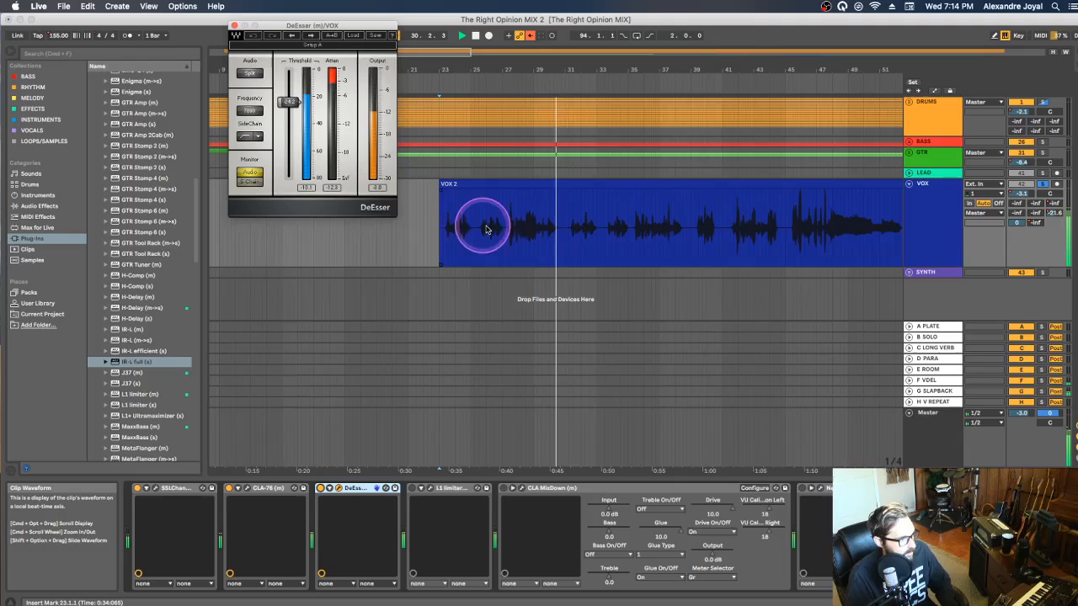
pyautogui.press('space')
pyautogui.click(503, 232)
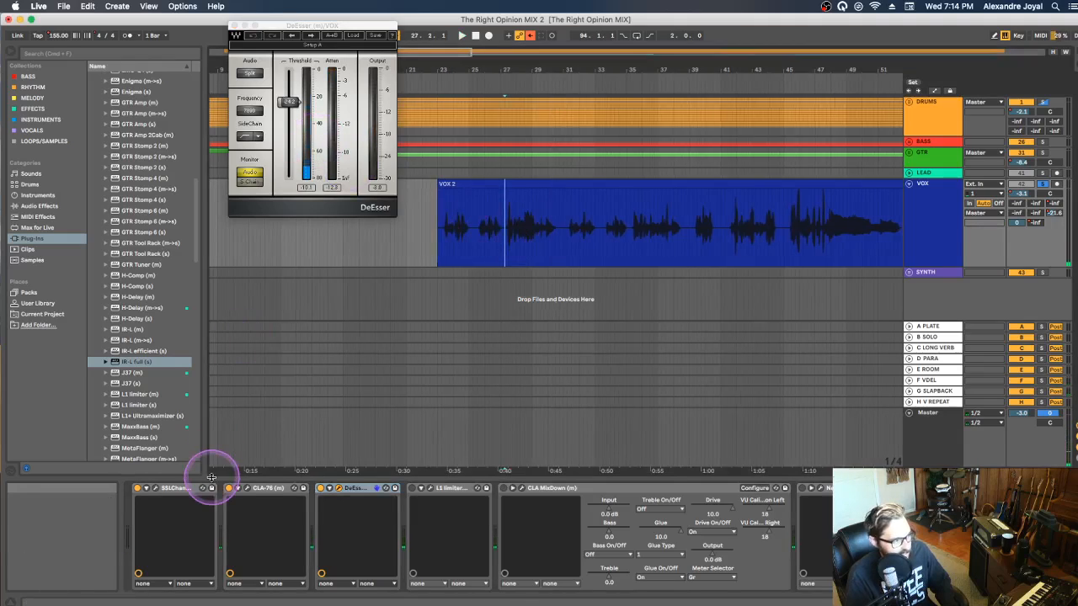
pyautogui.press('space')
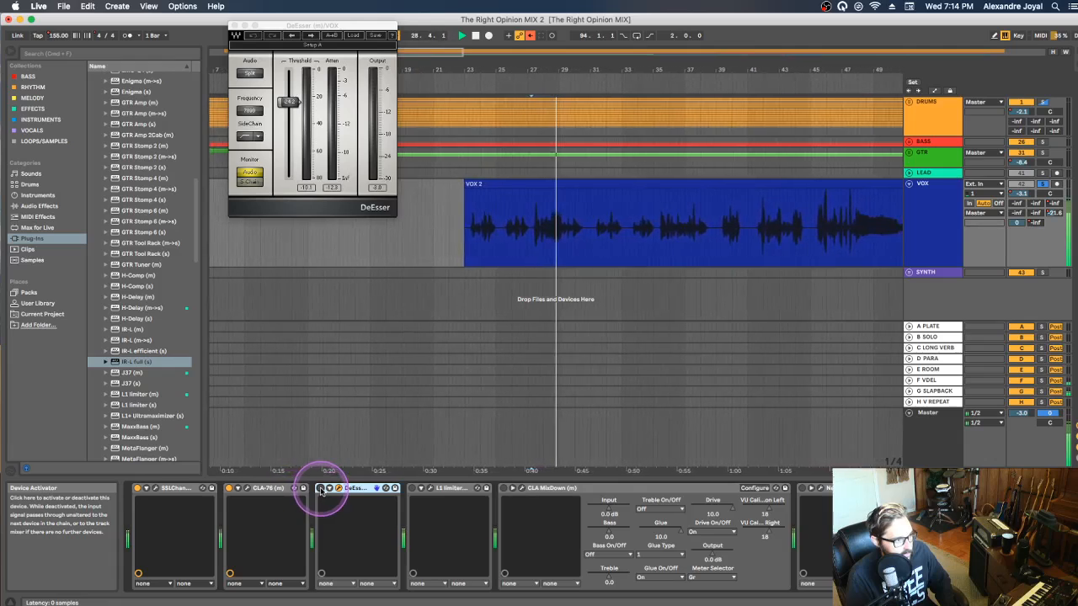
pyautogui.click(321, 489)
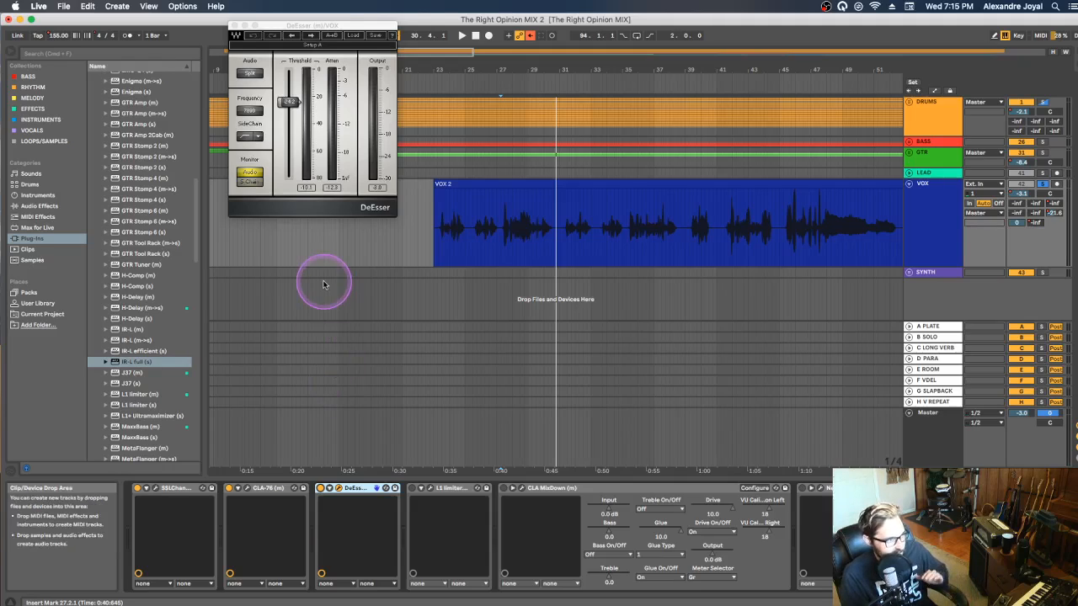
# - Replace the DeEsser window with the L1 limiter window and place it before the playback position in the arrangement
pyautogui.click(234, 26)
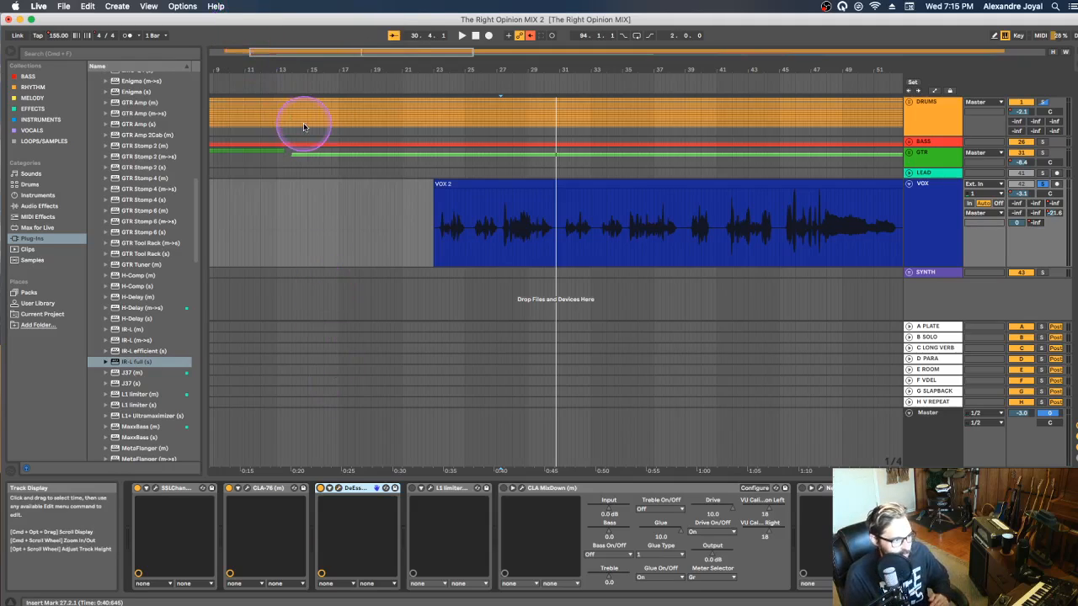
pyautogui.click(431, 487)
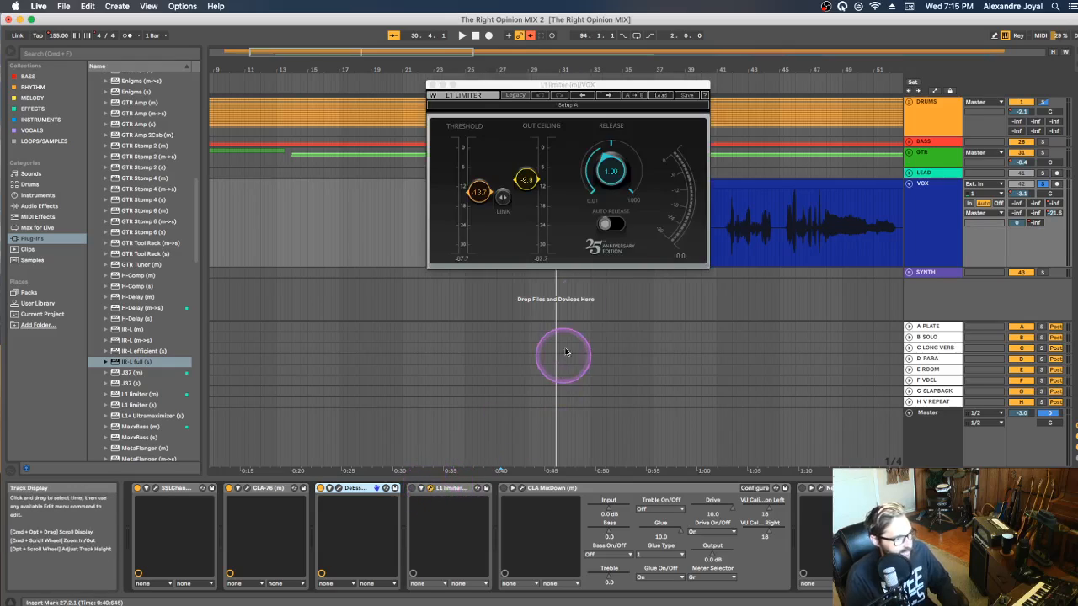
pyautogui.moveTo(543, 84); pyautogui.dragTo(334, 110)
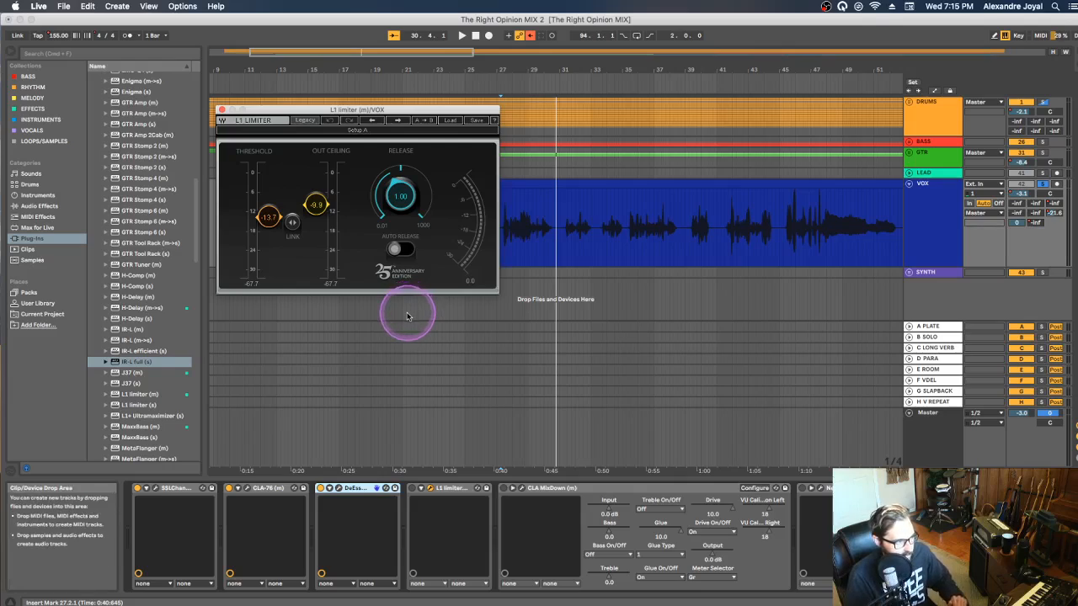
# - Play the vocal while switching L1 limiter on and off to compare the limiting, leaving it active
pyautogui.click(412, 489)
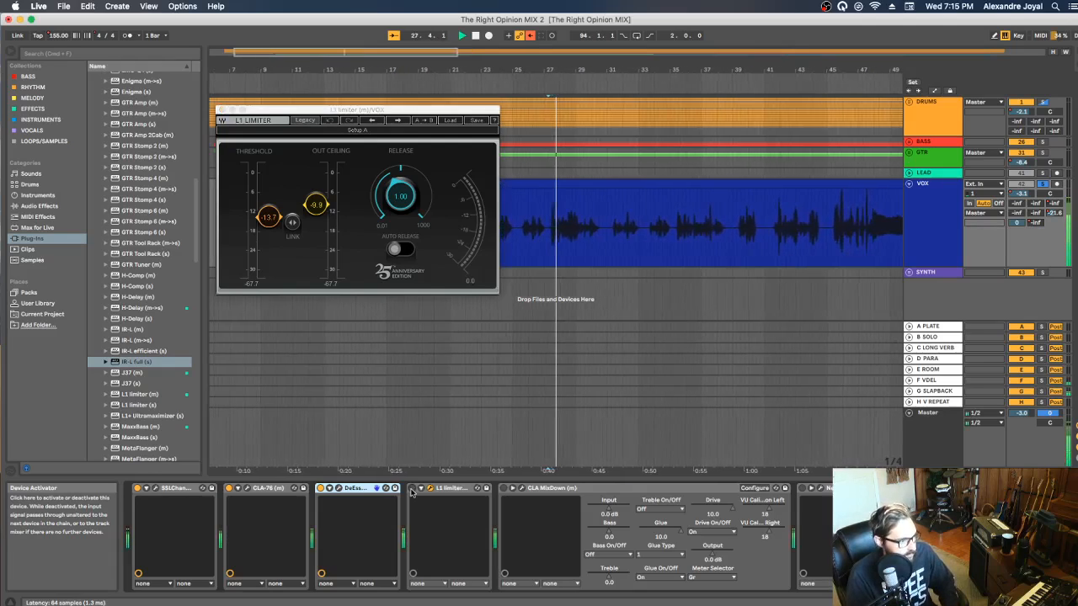
pyautogui.click(412, 488)
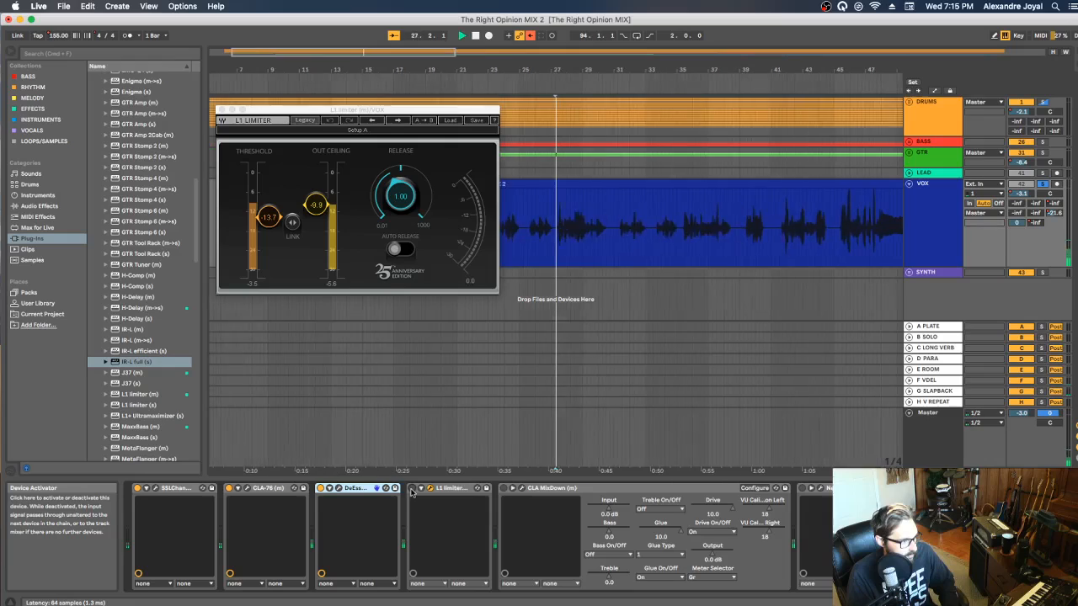
pyautogui.click(411, 488)
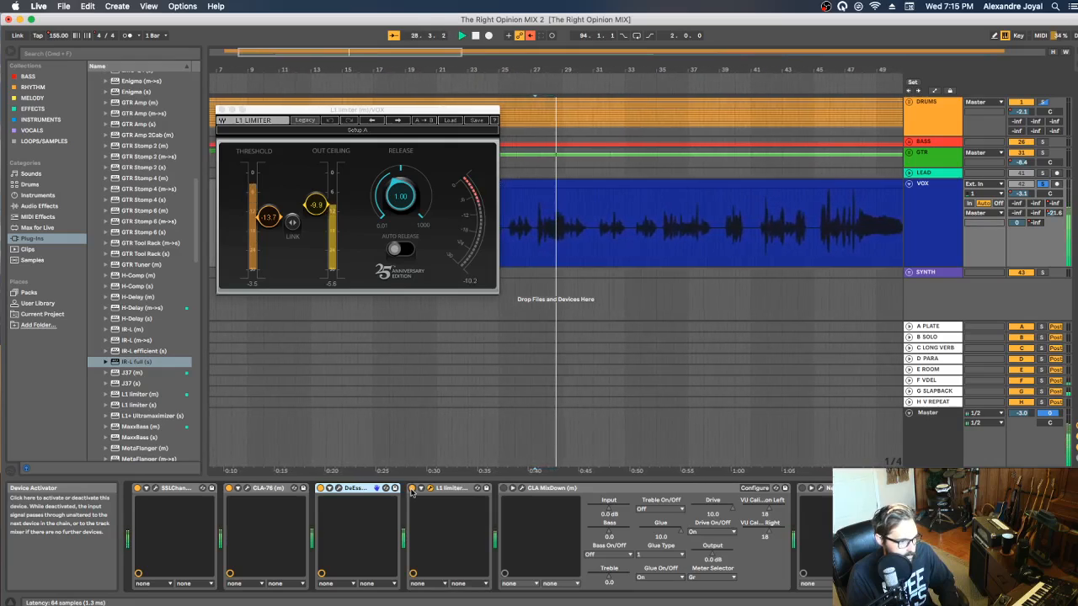
pyautogui.click(412, 488)
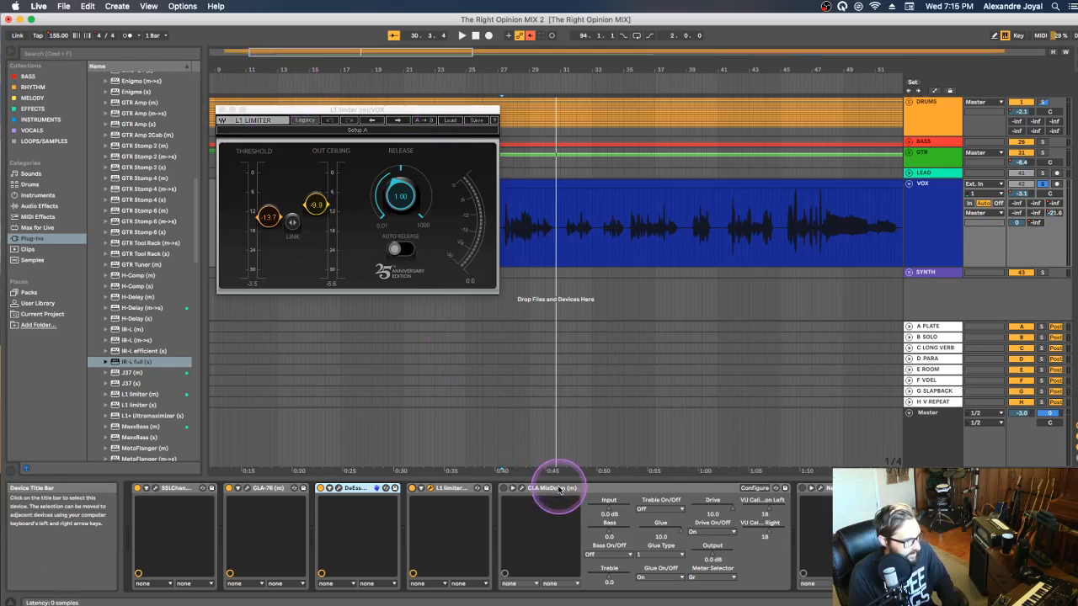
# - Open the CLA MixDown window, move it clear of the vocal playback position, and enable the plug-in while the vocal plays
pyautogui.click(522, 489)
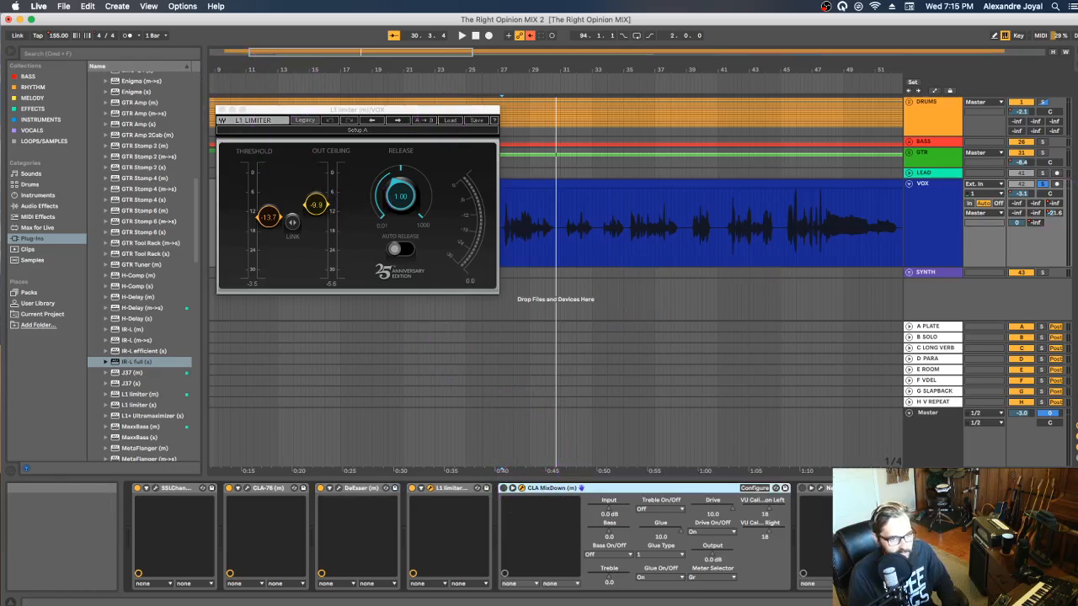
pyautogui.moveTo(548, 112); pyautogui.dragTo(244, 126)
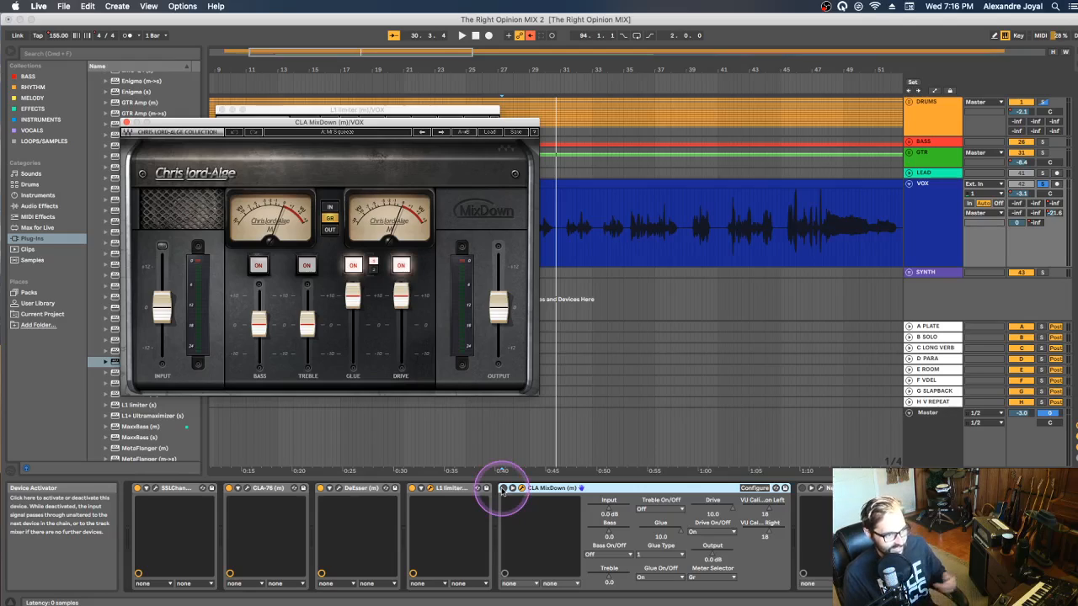
pyautogui.press('space')
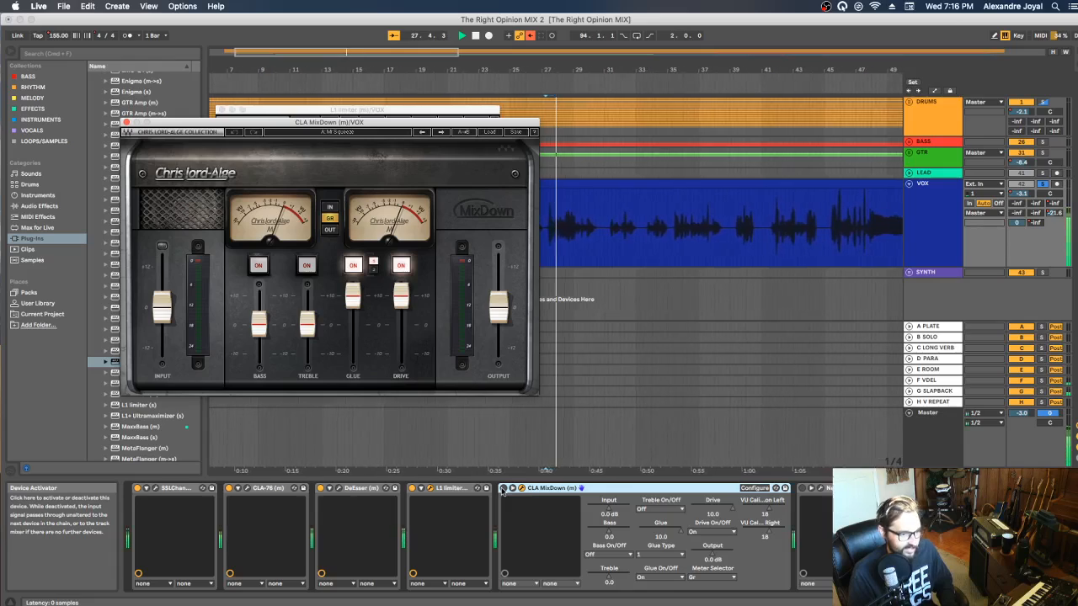
pyautogui.click(502, 488)
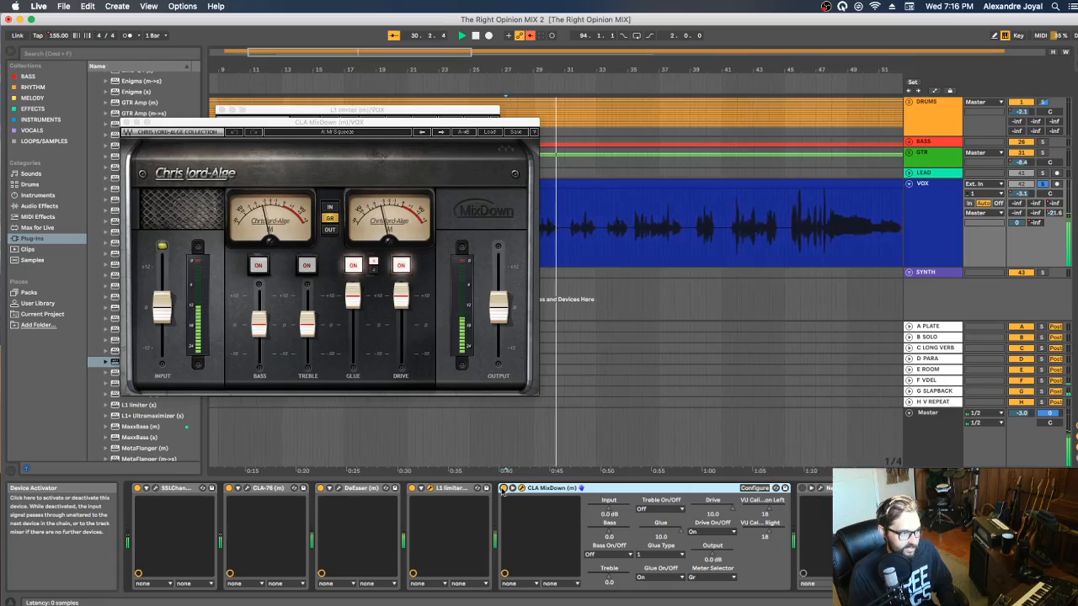
# - Bypass and re-enable CLA MixDown and replay the vocal to compare its glue and drive, leaving it active
pyautogui.click(502, 488)
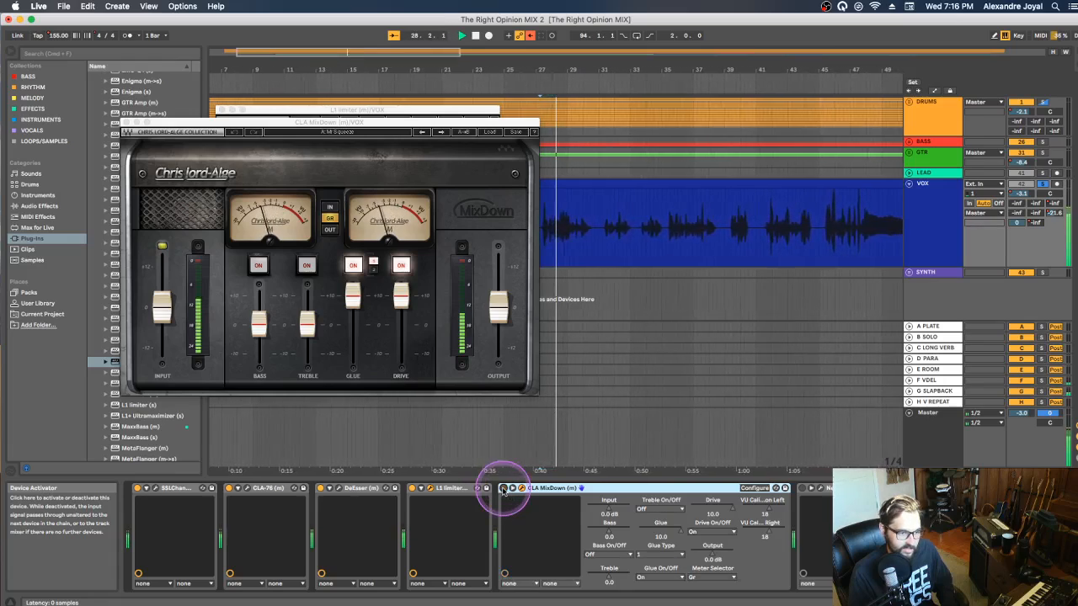
pyautogui.click(503, 488)
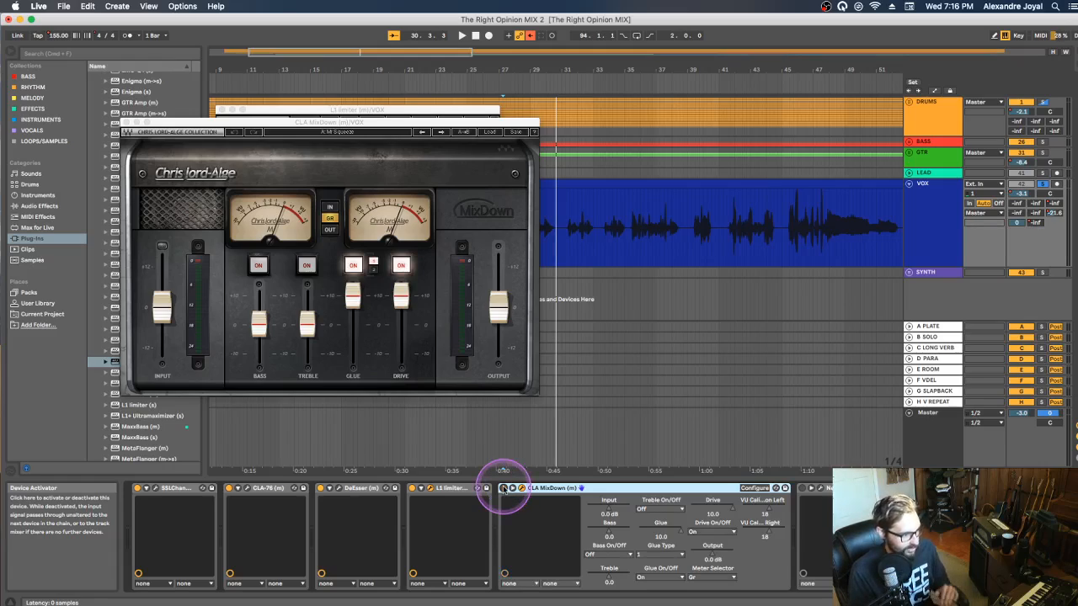
pyautogui.press('space')
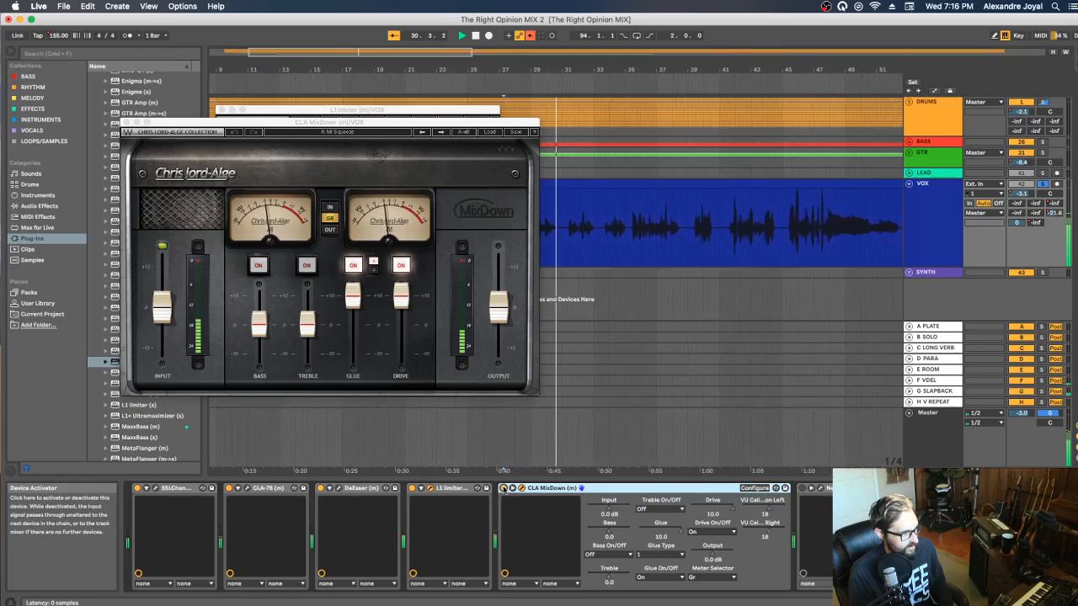
# - Switch CLA MixDown off and back on once more during the solo vocal playback, leaving it active
pyautogui.click(650, 510)
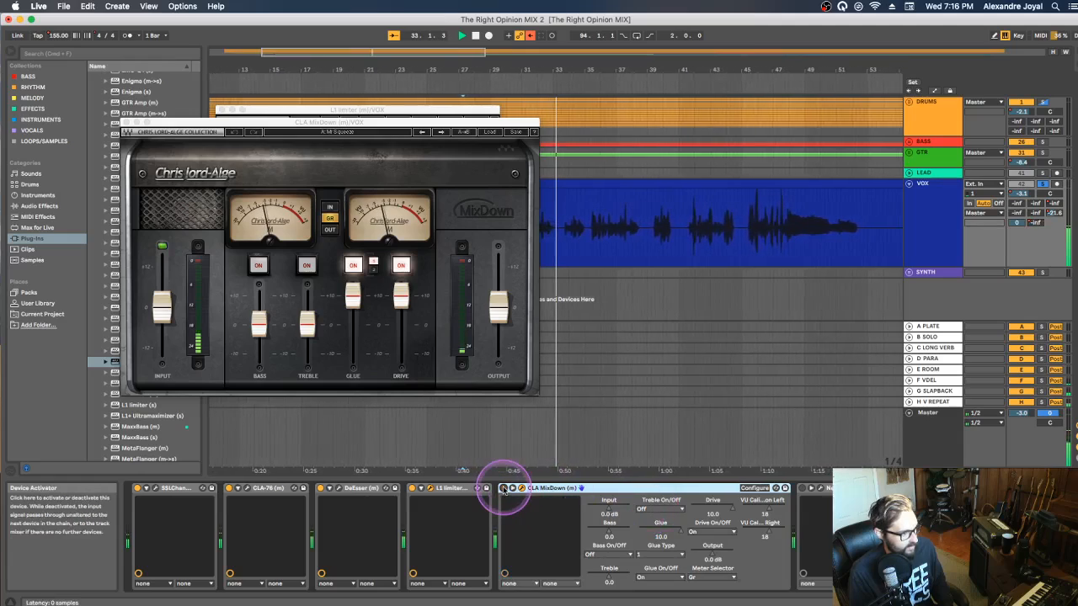
pyautogui.click(503, 488)
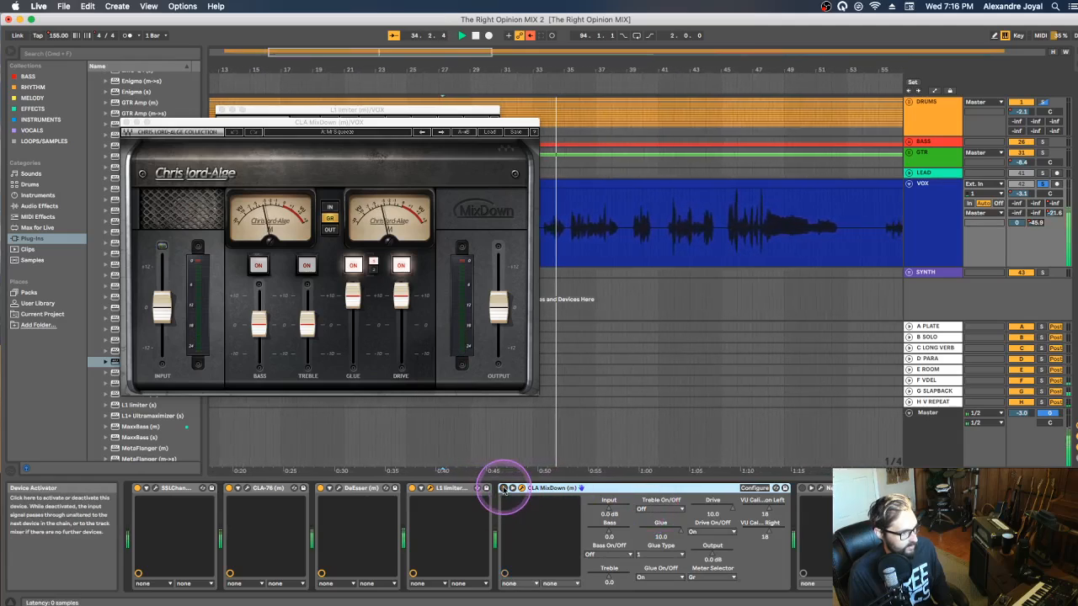
pyautogui.click(503, 488)
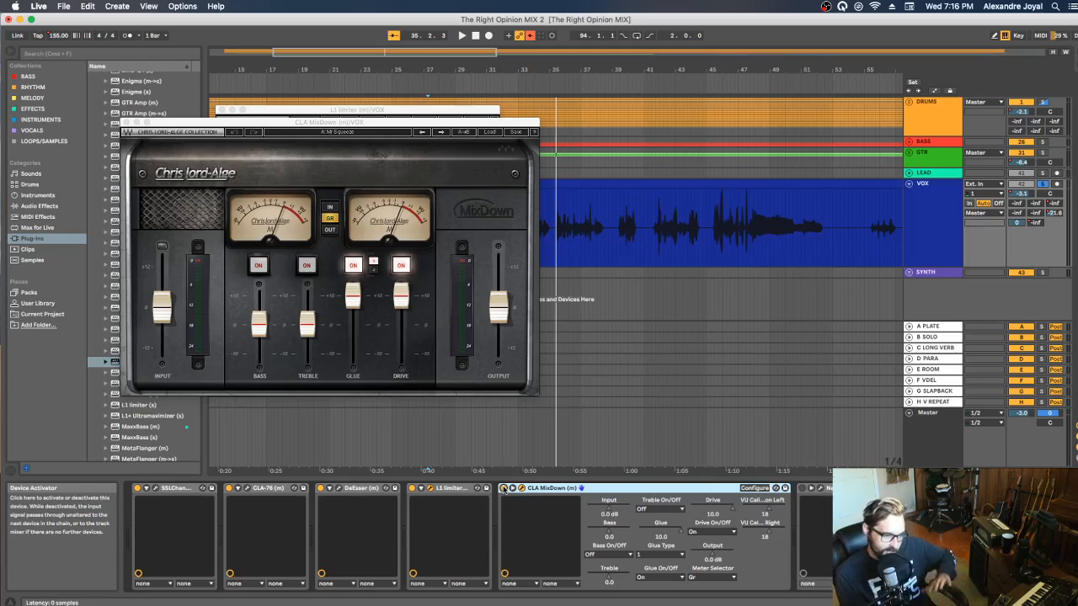
# - Enable Nectar 3 Elements, open its window, and move it away from the track headers so it overlaps the CLA MixDown window
pyautogui.click(830, 488)
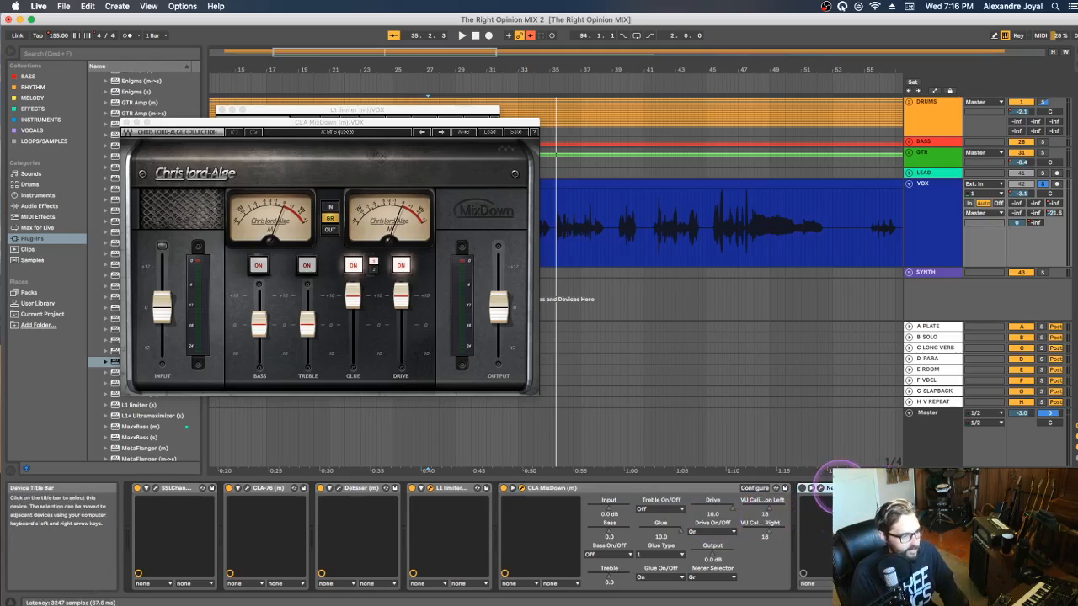
pyautogui.click(822, 489)
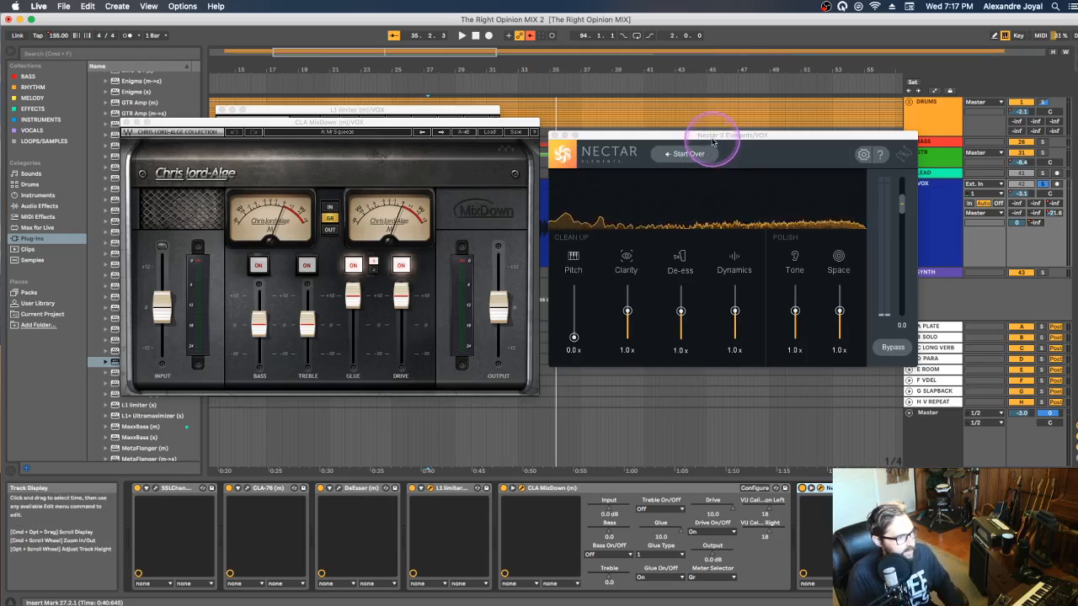
pyautogui.moveTo(712, 139); pyautogui.dragTo(522, 138)
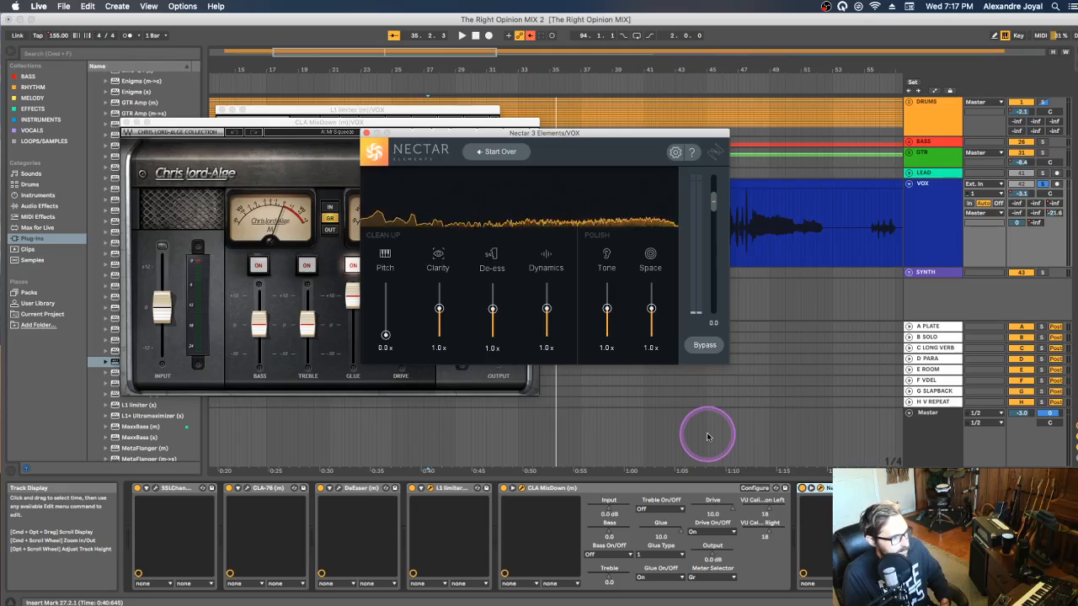
# - Play the soloed vocal while switching Nectar 3 Elements off and on to compare its clean-up and polish
pyautogui.click(801, 488)
pyautogui.press('space')
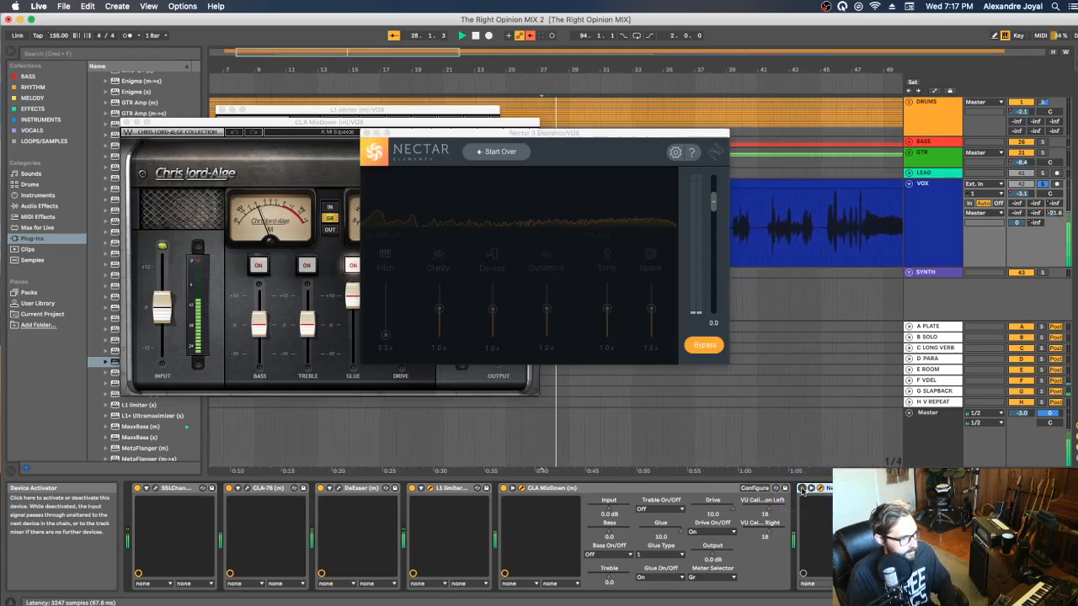
pyautogui.click(801, 488)
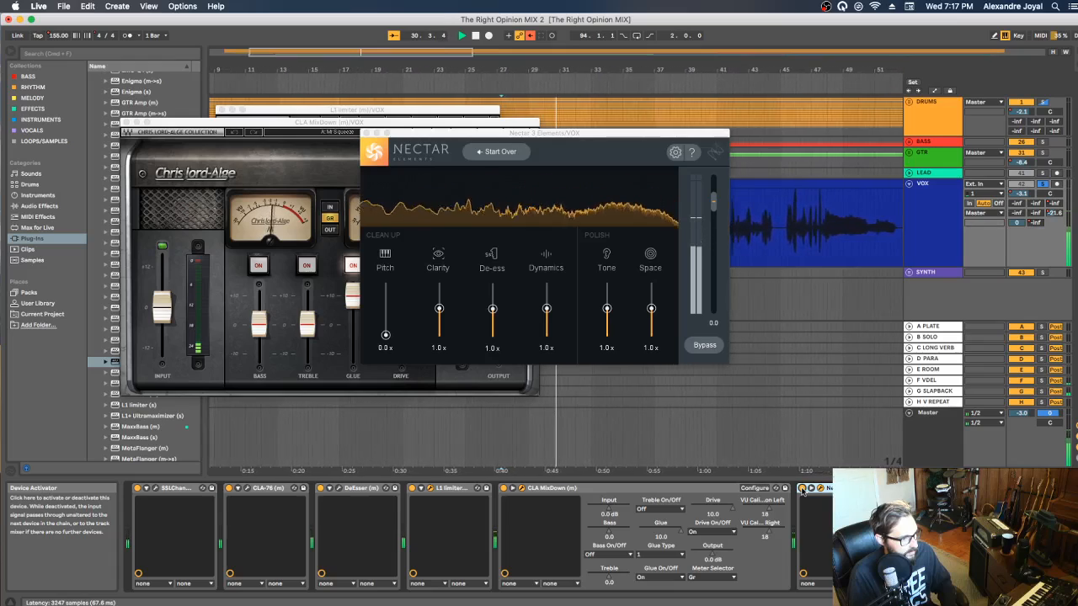
pyautogui.click(802, 488)
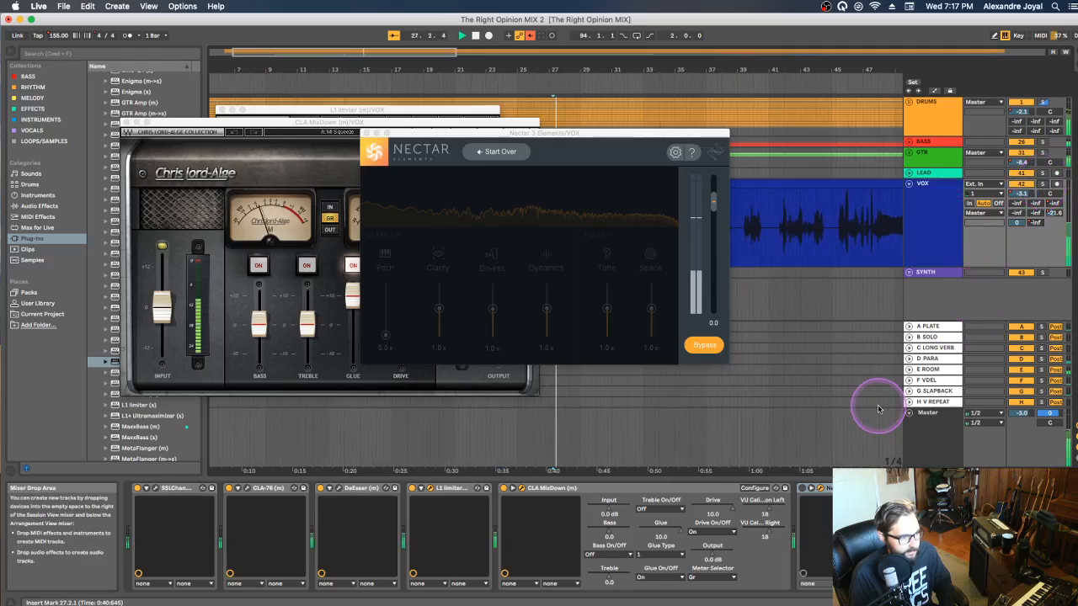
# - Compare Nectar 3 Elements on and off with the vocal in the full mix, leave it active, and stop playback
pyautogui.click(801, 489)
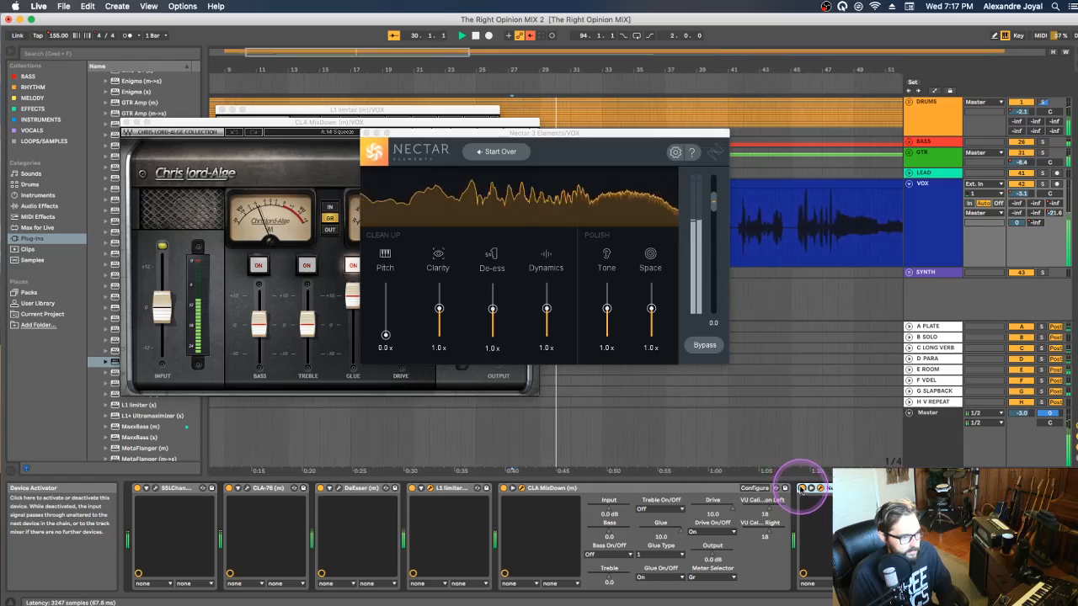
pyautogui.press('space')
pyautogui.press('space')
pyautogui.click(802, 489)
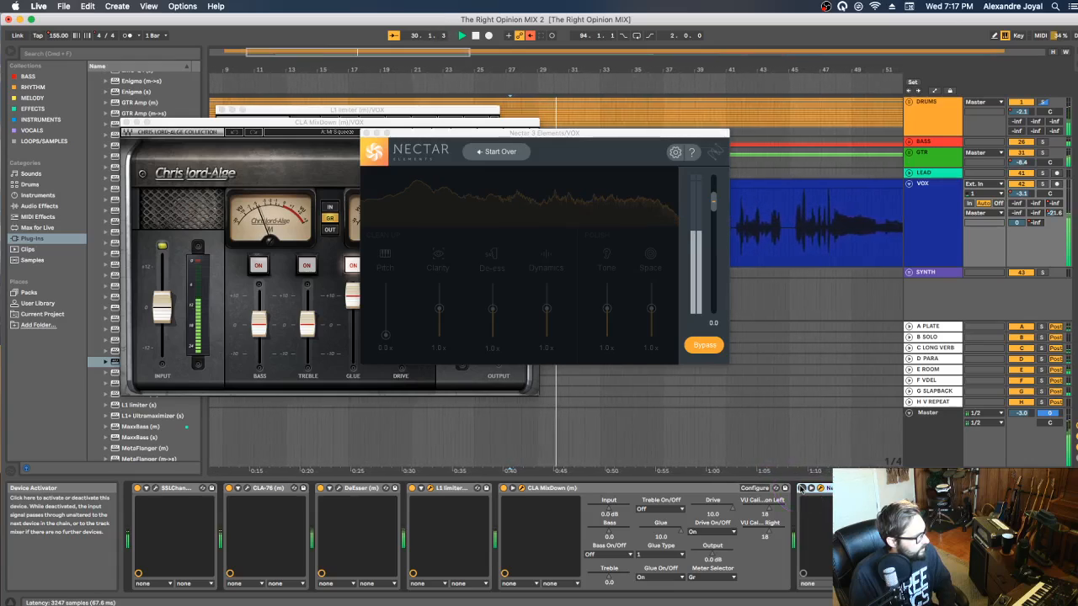
pyautogui.click(801, 489)
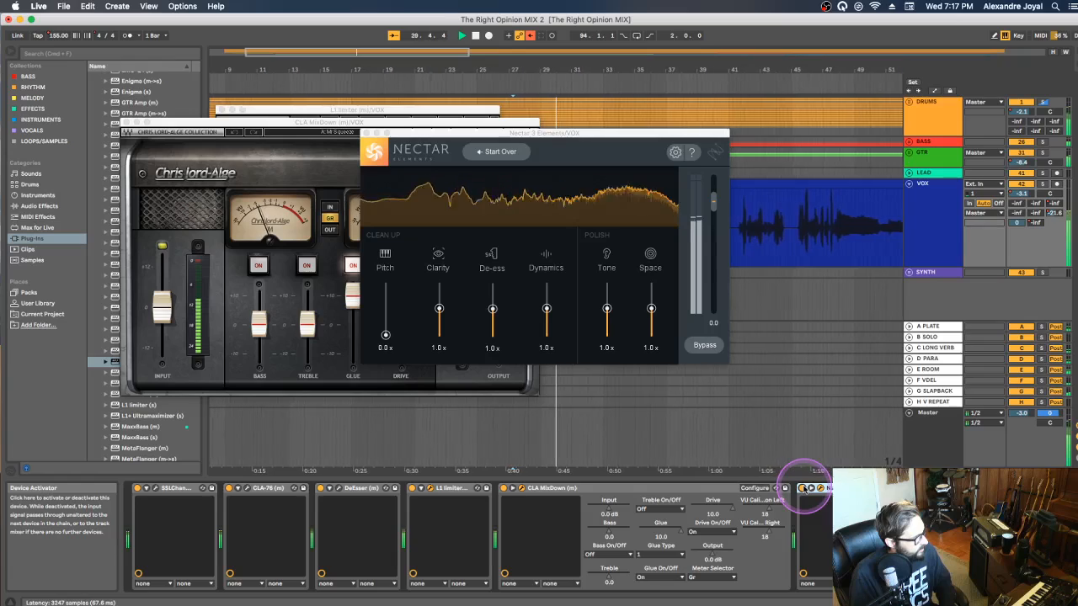
pyautogui.press('space')
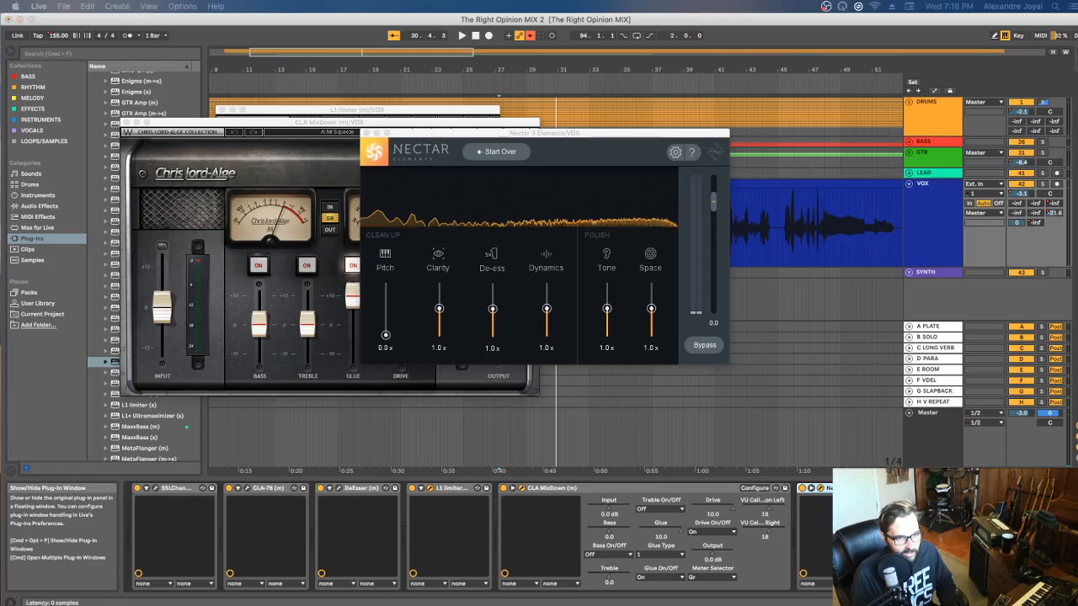
# - Place the RX 7 Voice De-noise window over the Nectar window, enable the plug-in, and play the full mix
pyautogui.moveTo(868, 113); pyautogui.dragTo(546, 151)
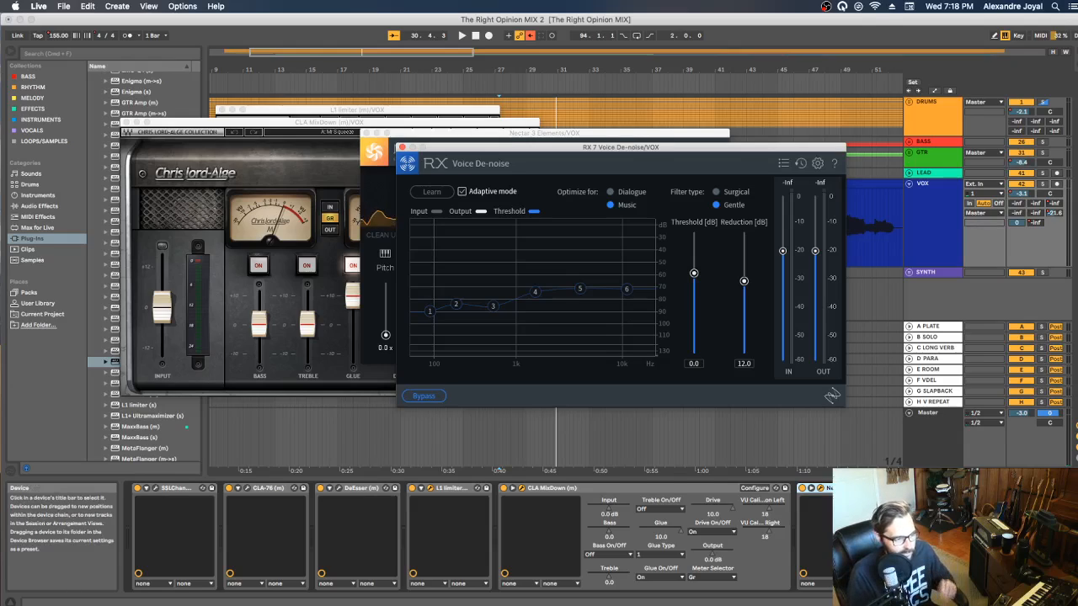
pyautogui.click(998, 487)
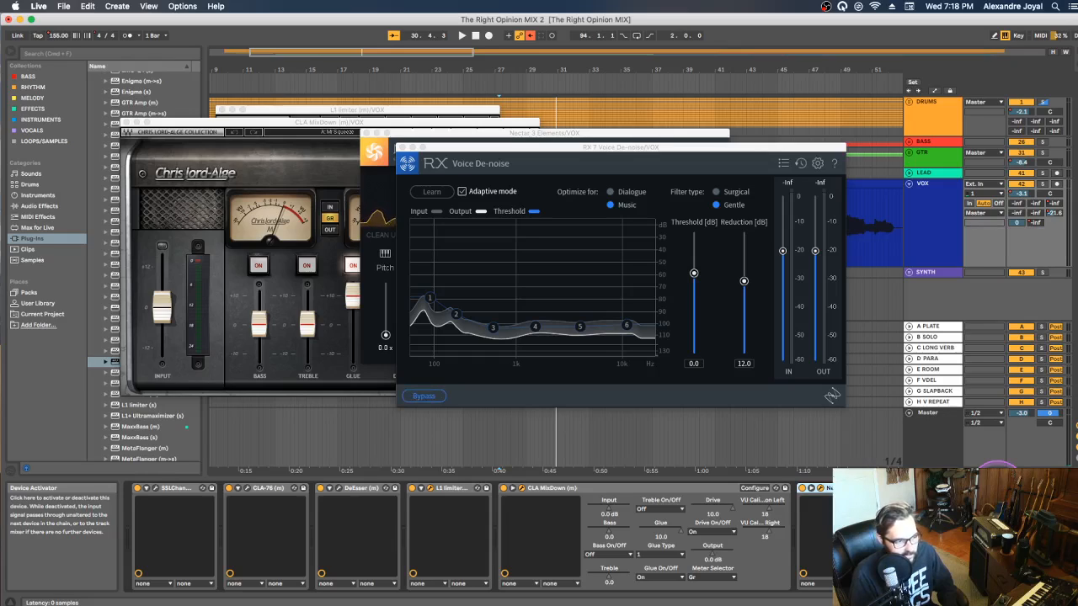
pyautogui.press('space')
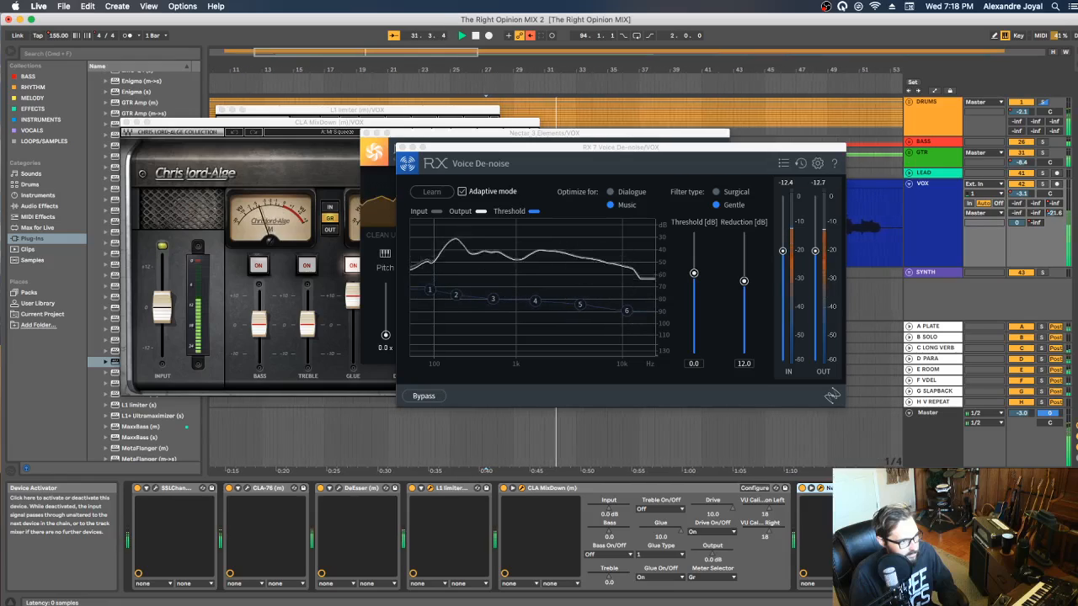
# - Bypass and re-enable RX 7 Voice De-noise during playback to compare the noise reduction, leaving it active
pyautogui.click(998, 487)
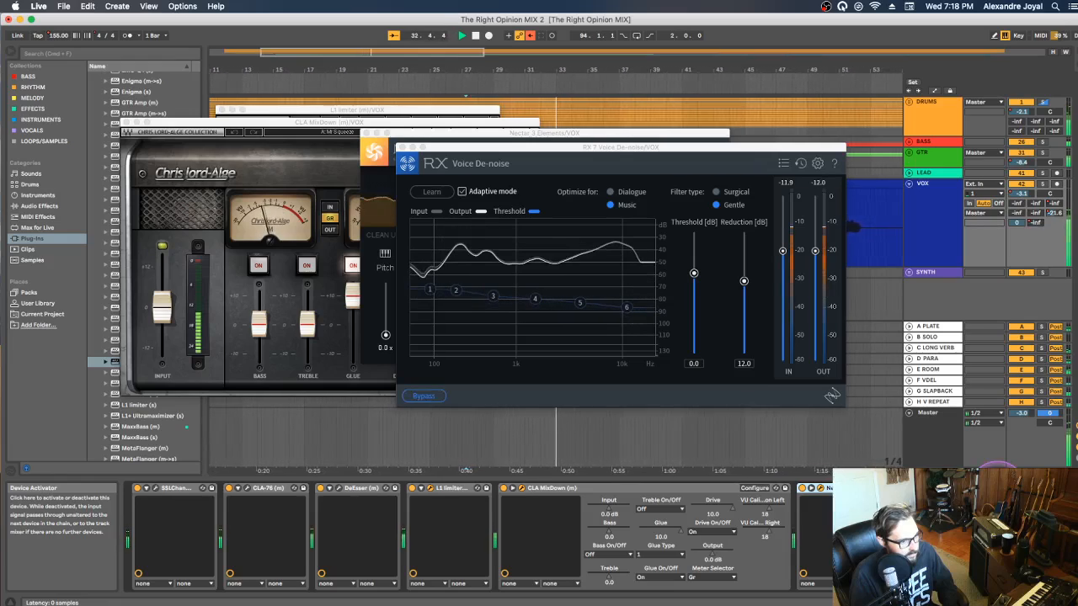
pyautogui.click(997, 487)
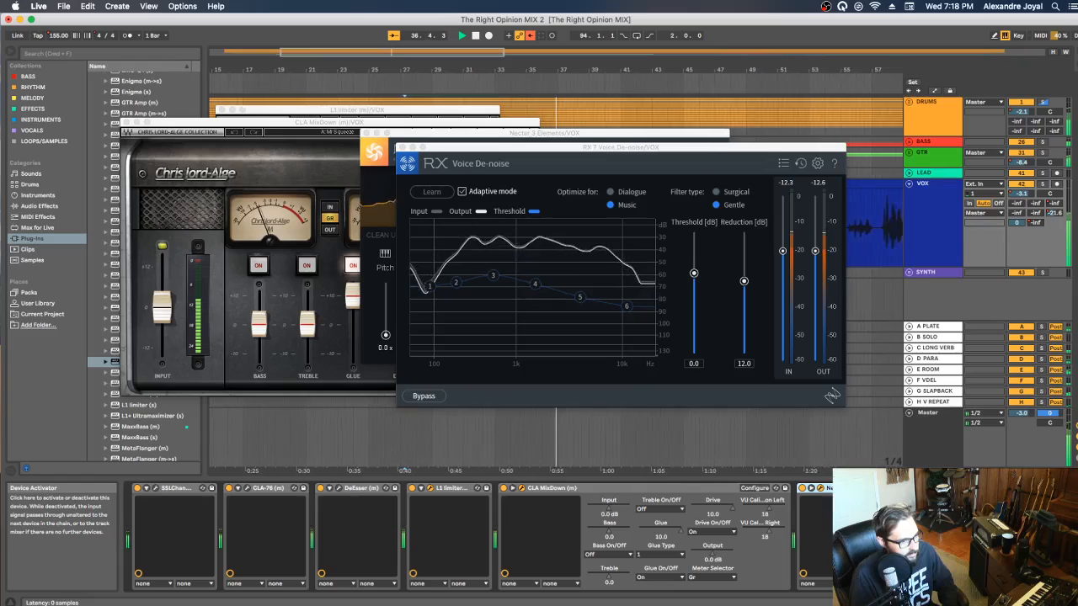
pyautogui.click(998, 488)
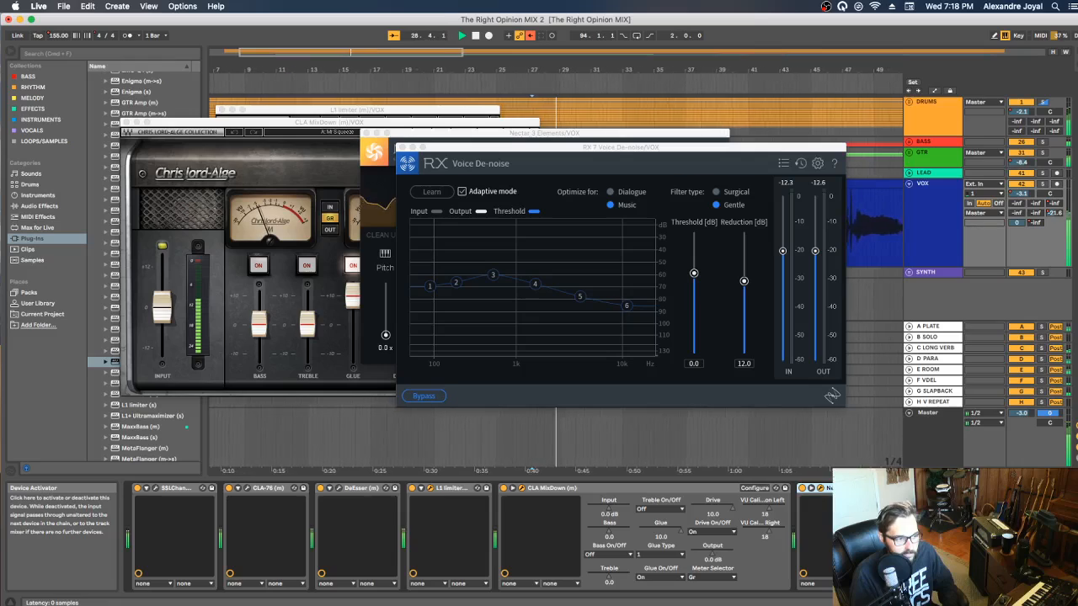
pyautogui.click(997, 487)
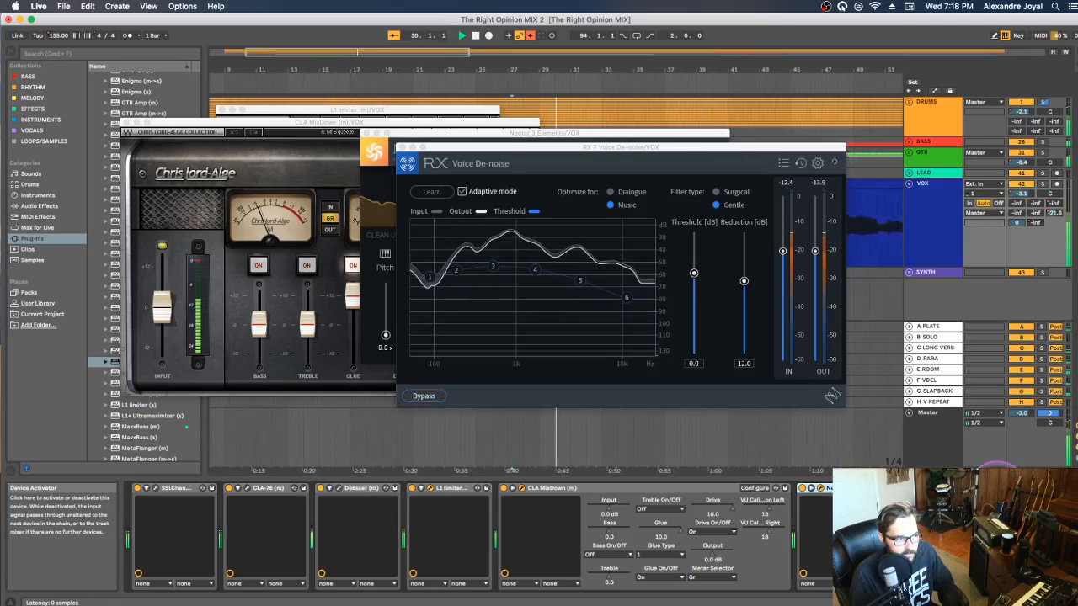
pyautogui.click(852, 435)
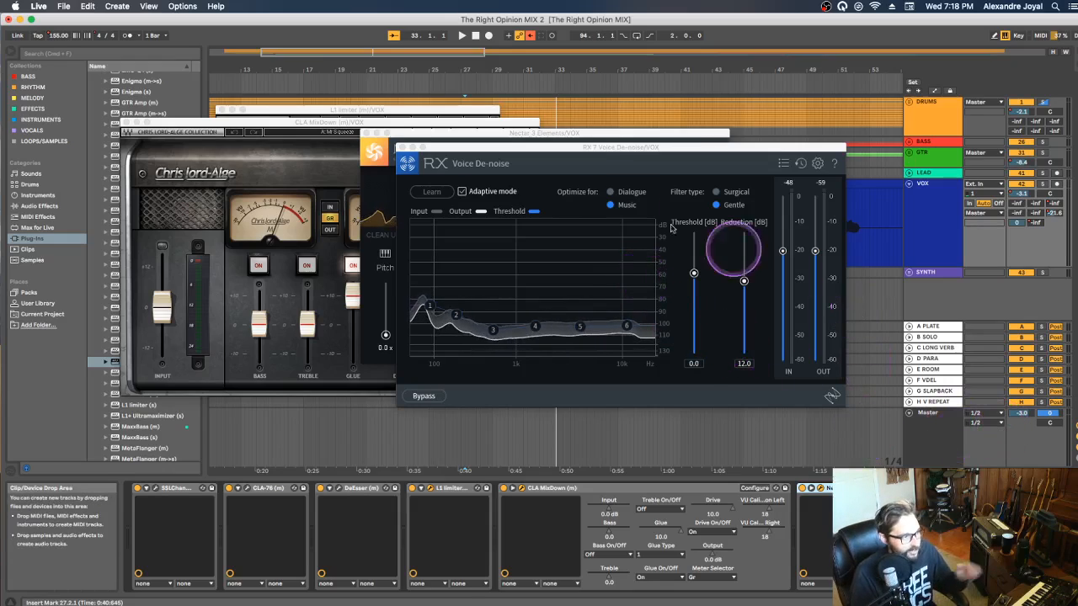
# - Close the RX 7 Voice De-noise, Nectar 3 Elements, CLA MixDown and L1 limiter windows
pyautogui.click(402, 148)
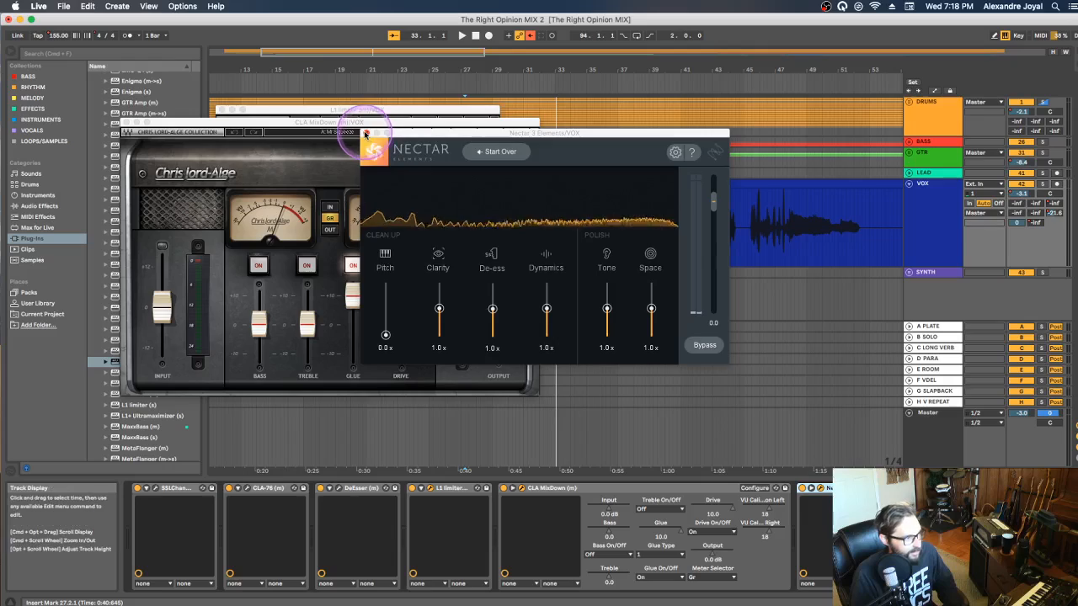
pyautogui.click(367, 133)
pyautogui.click(128, 122)
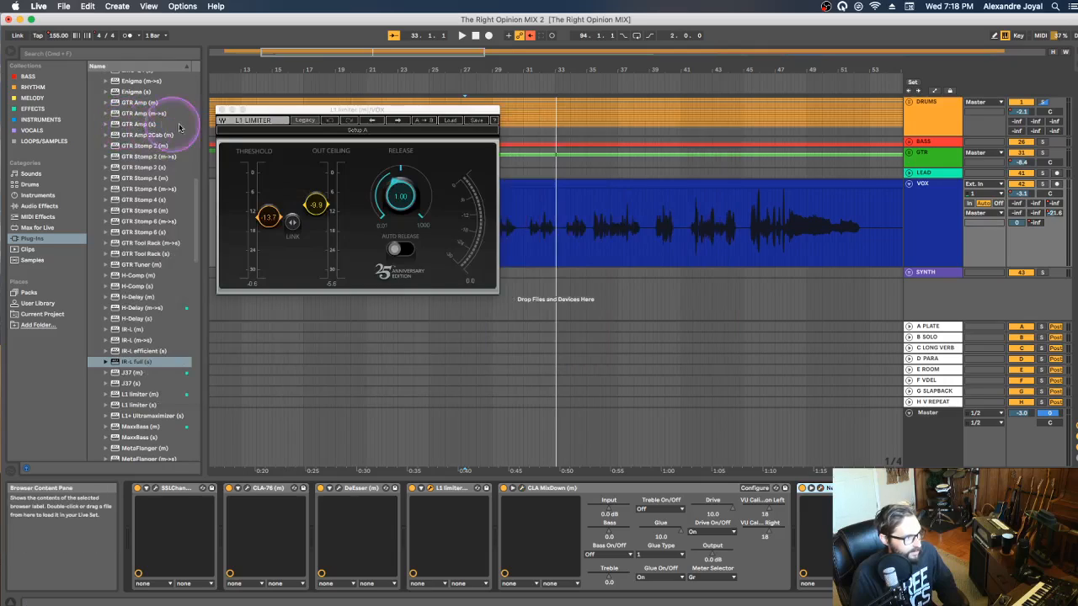
pyautogui.click(222, 111)
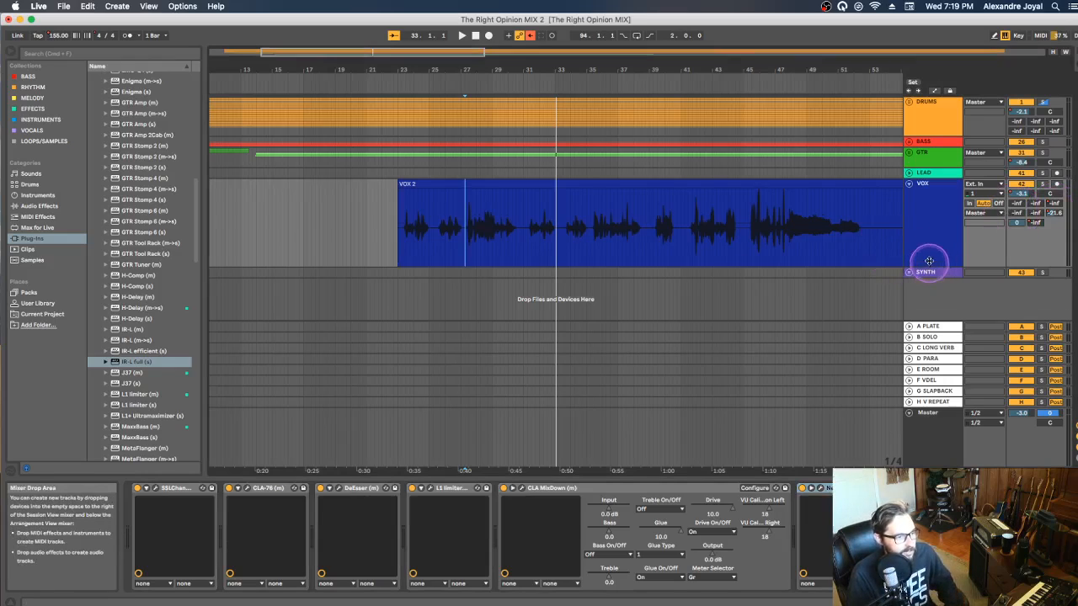
# - Reduce the height of the VOX track and switch to the Session View mixer
pyautogui.moveTo(928, 261); pyautogui.dragTo(924, 200)
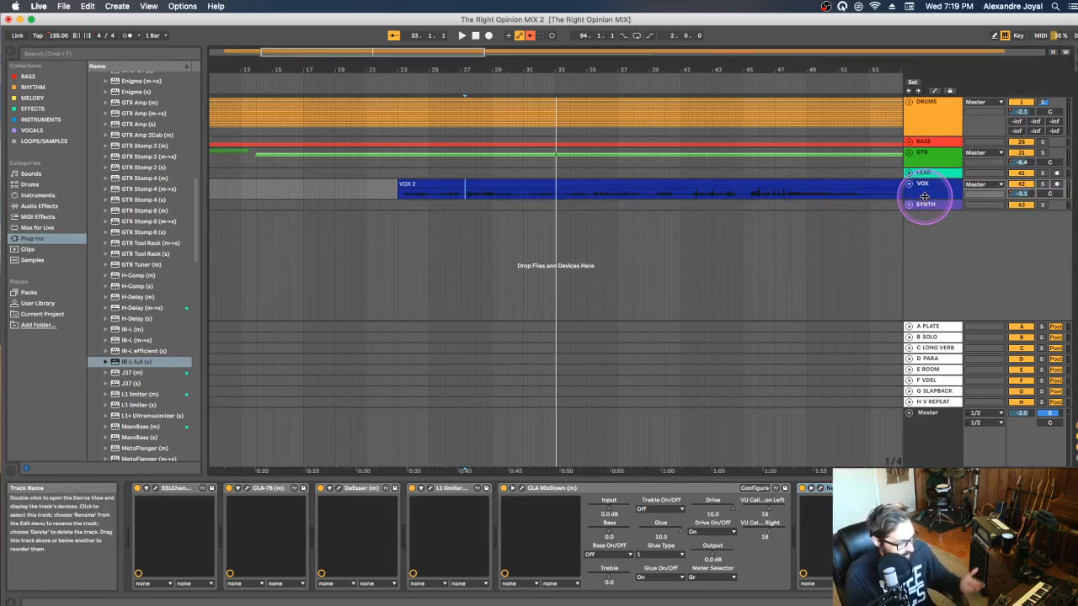
pyautogui.press('Tab')
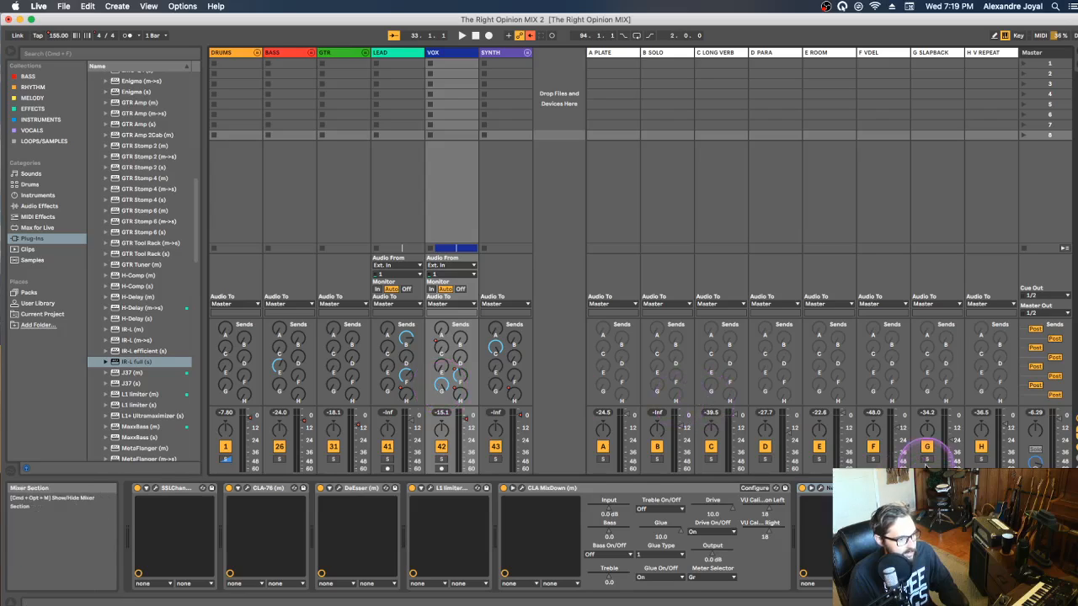
# - Solo the G SLAPBACK return together with the VOX track and play the vocal to hear the slapback delay
pyautogui.click(926, 459)
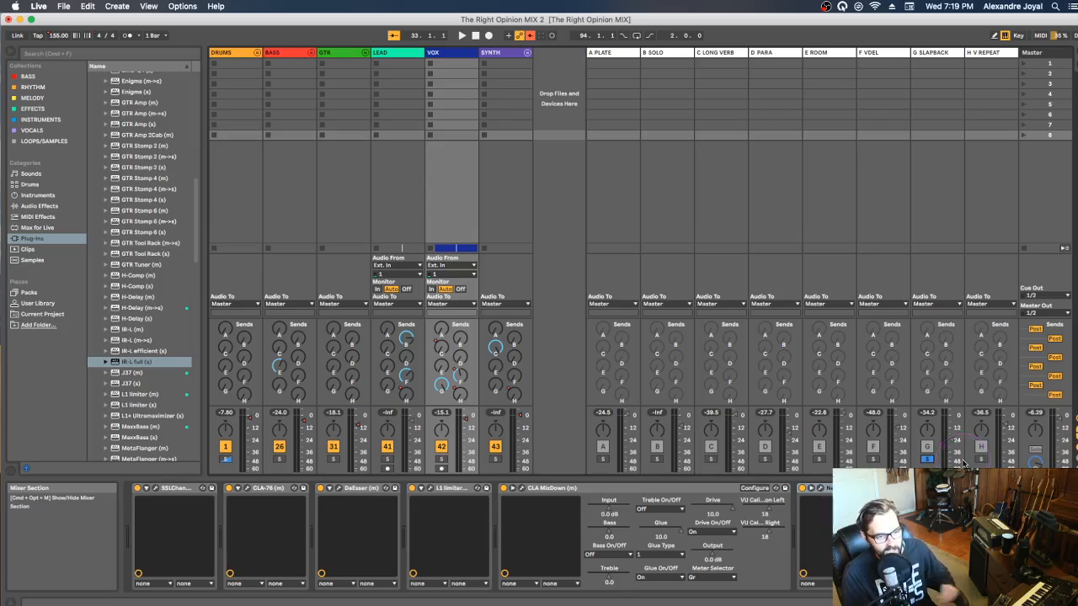
pyautogui.press('space')
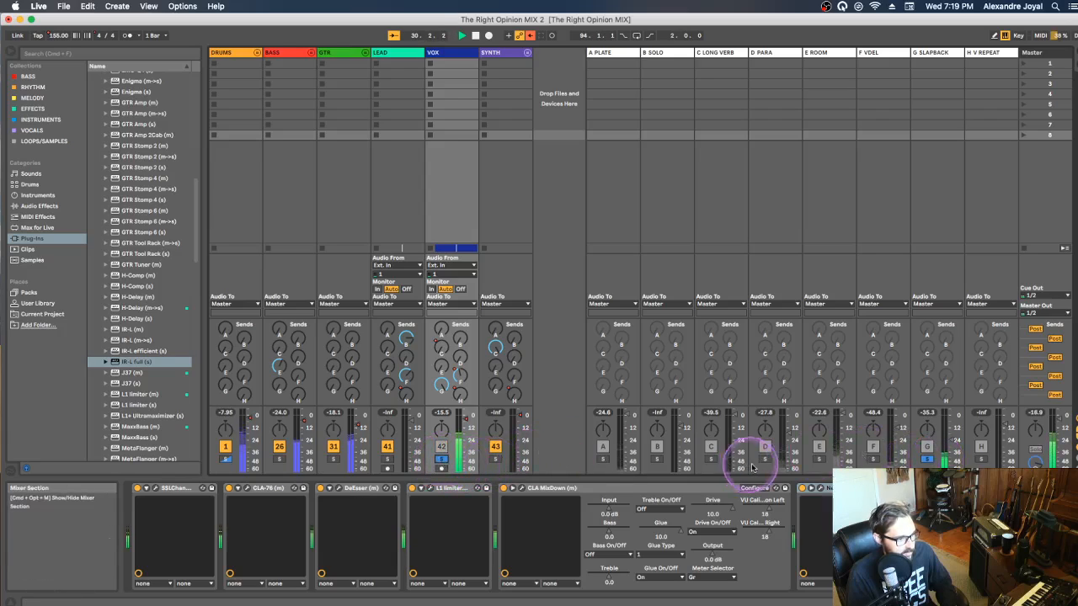
pyautogui.press('space')
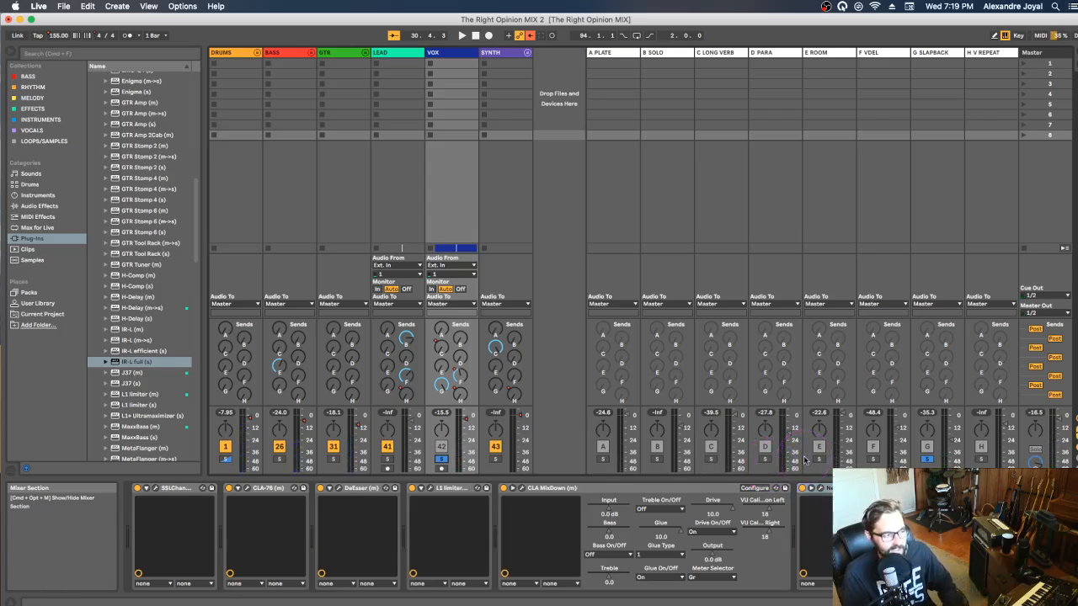
pyautogui.press('space')
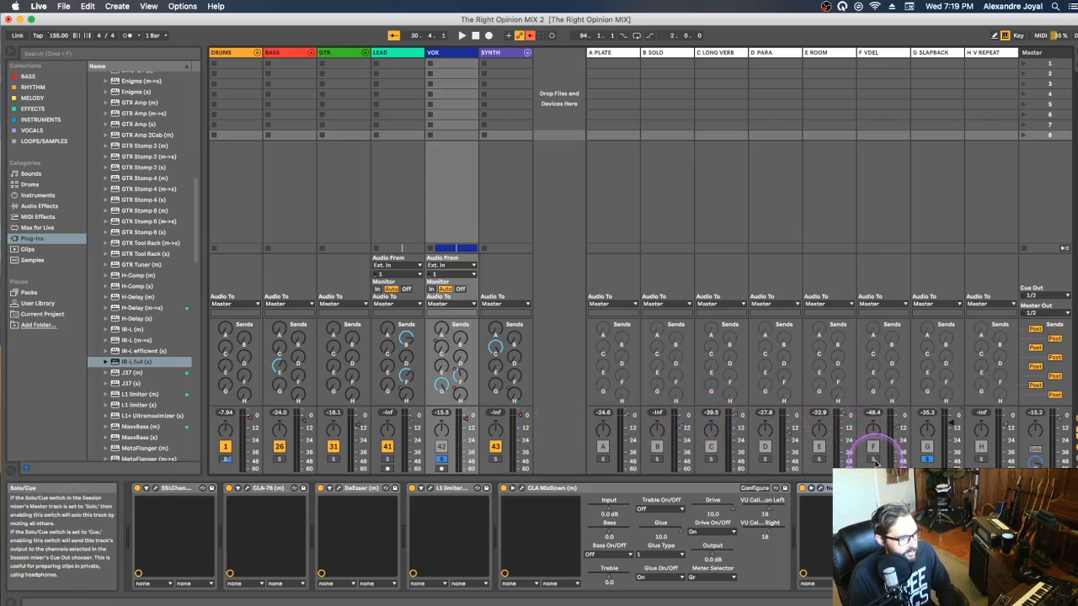
# - Play the vocal with the F VDEL return soloed alongside G SLAPBACK, then take F VDEL out of solo
pyautogui.press('space')
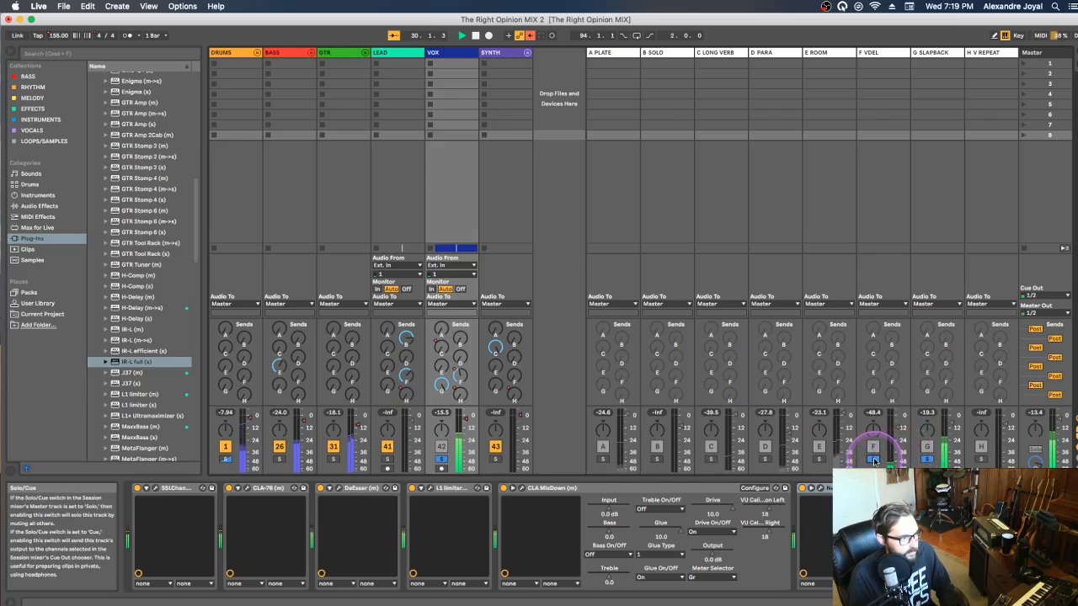
pyautogui.click(874, 460)
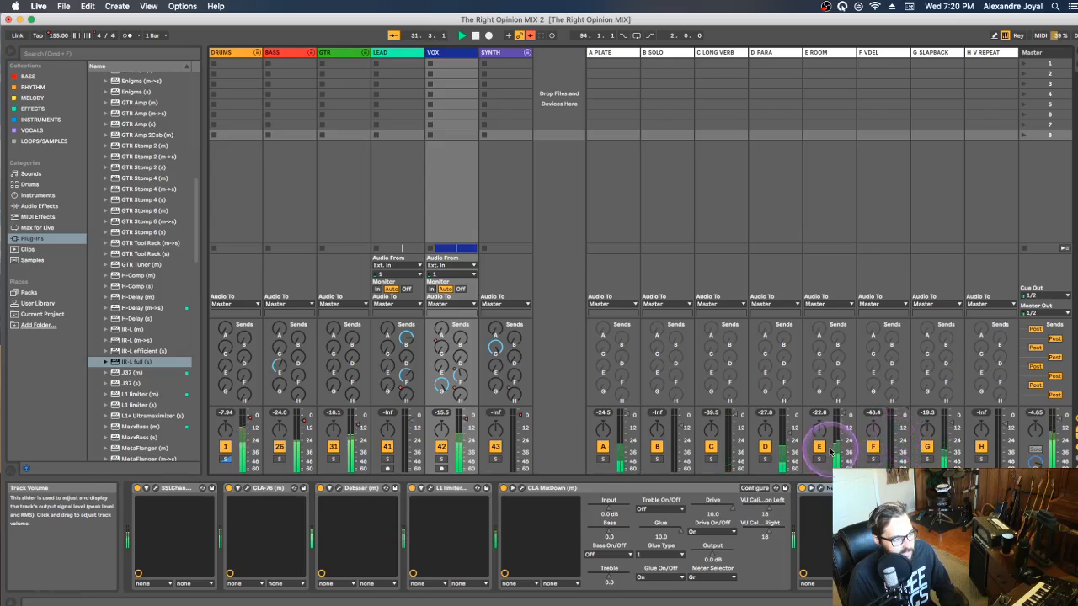
# - Replay the full mix with all tracks unsoloed and deactivate the F VDEL return track
pyautogui.moveTo(830, 452); pyautogui.dragTo(847, 428)
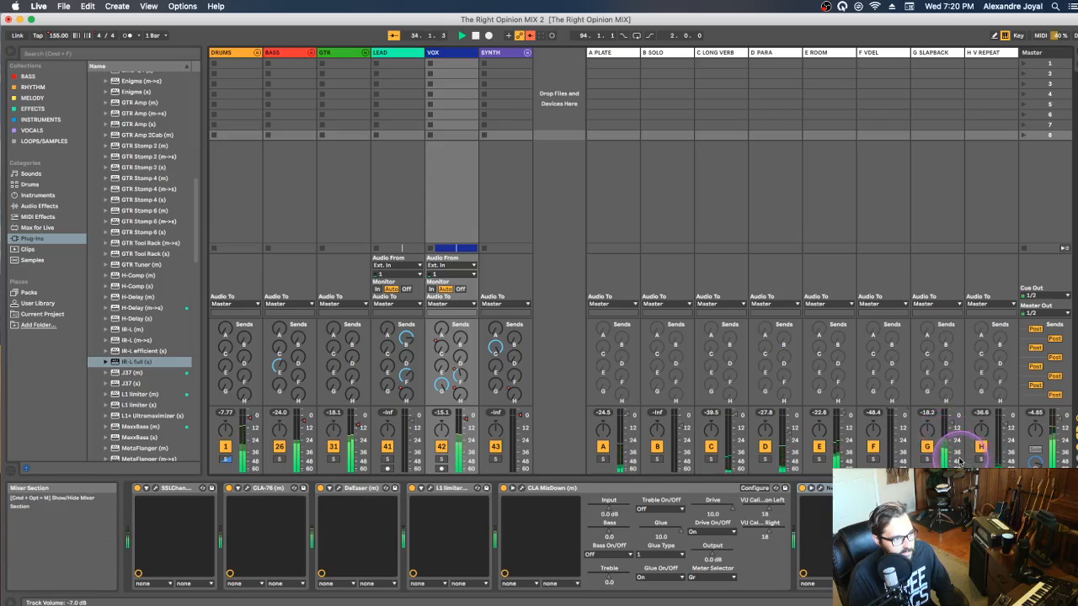
pyautogui.press('space')
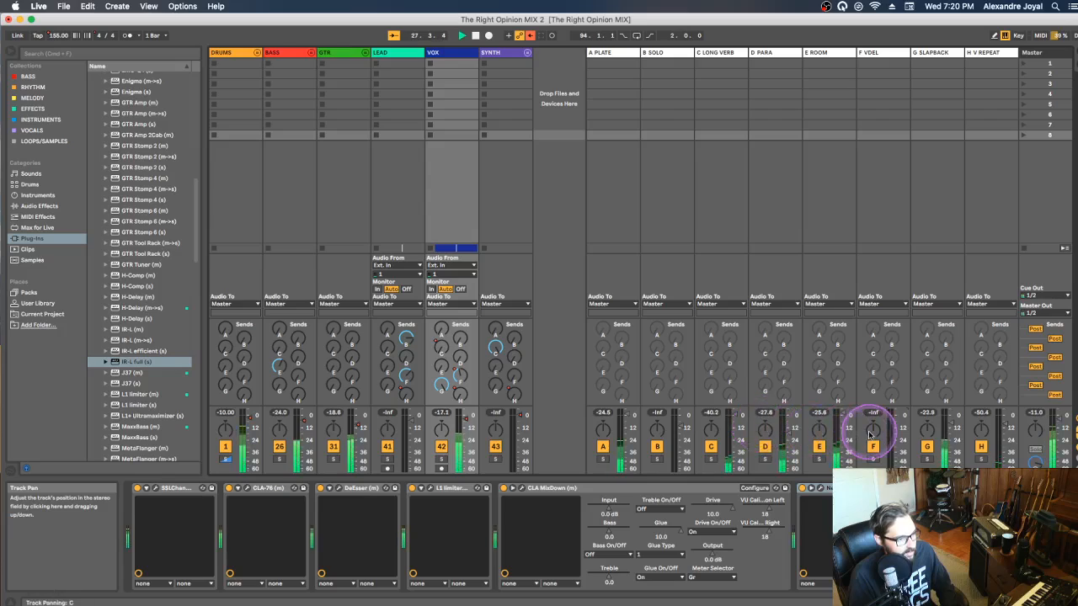
pyautogui.click(873, 447)
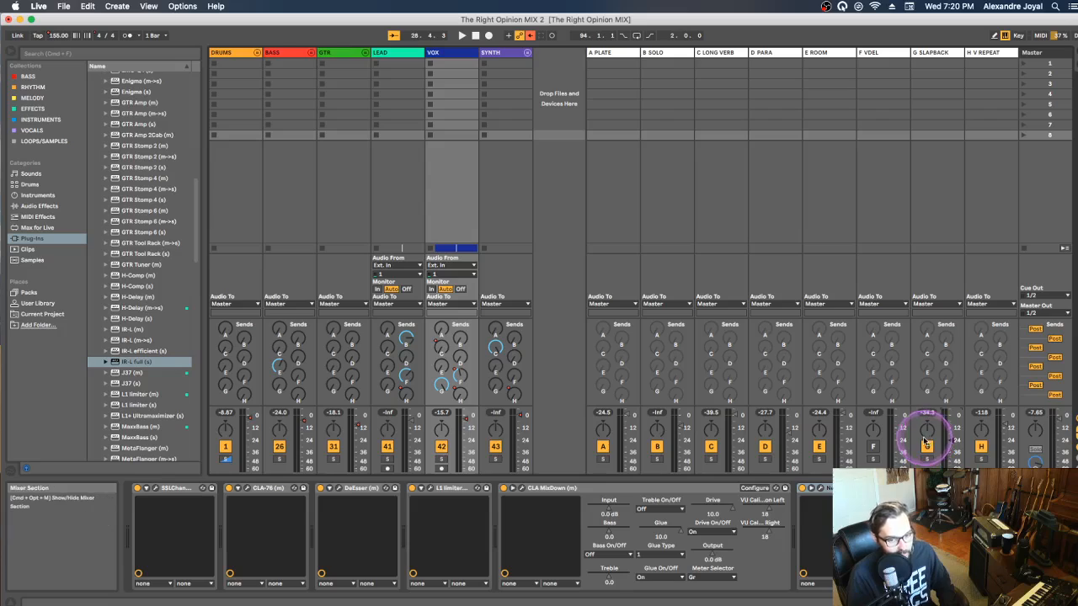
# - Reactivate the F VDEL return and play the vocal section with only G SLAPBACK soloed, releasing its solo at the end
pyautogui.click(872, 445)
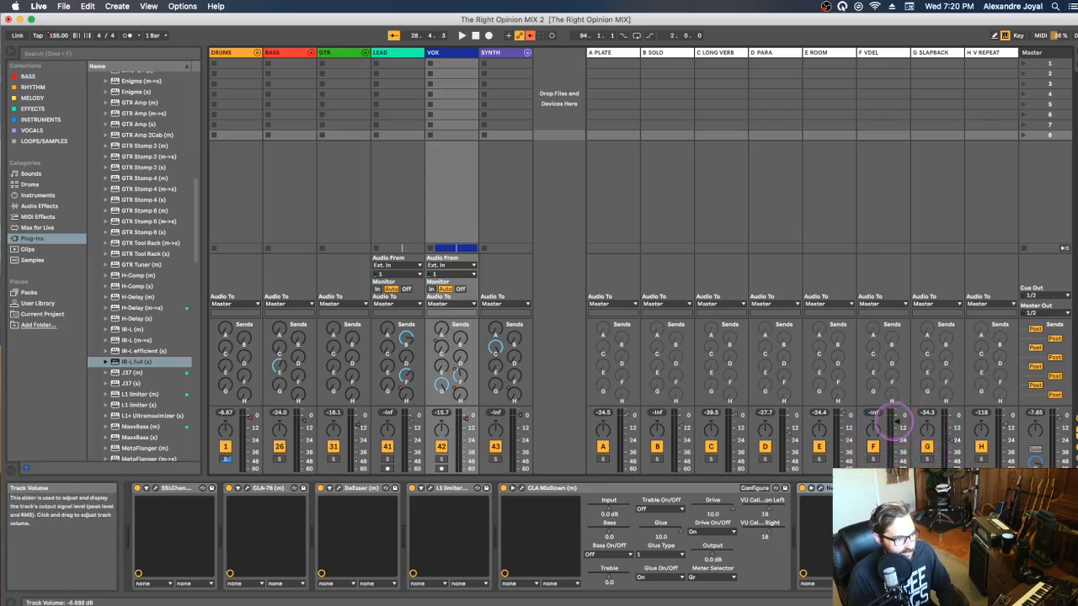
pyautogui.click(927, 459)
pyautogui.press('space')
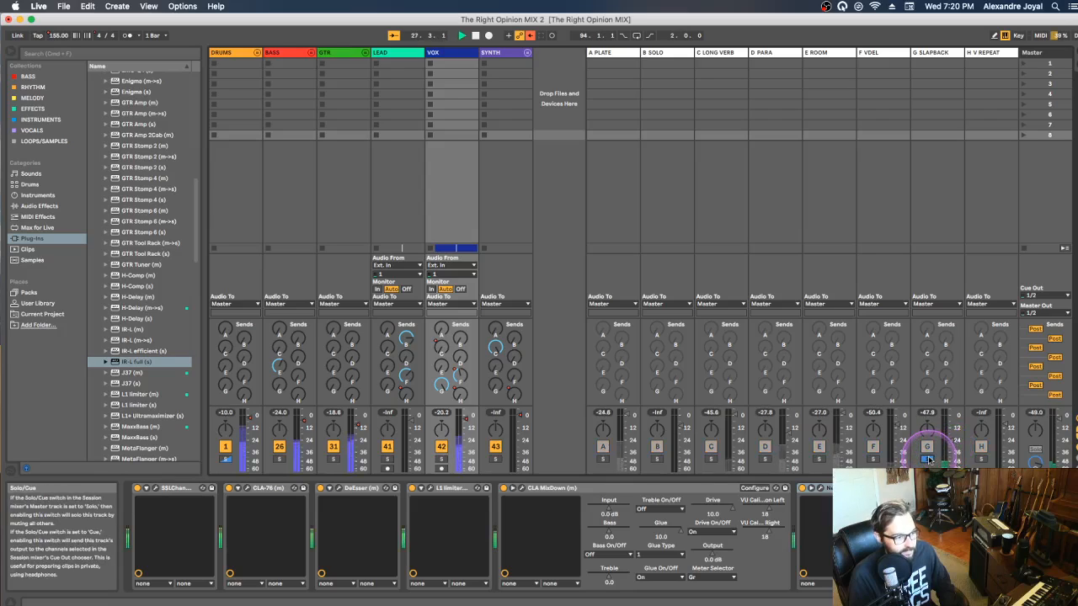
pyautogui.click(927, 459)
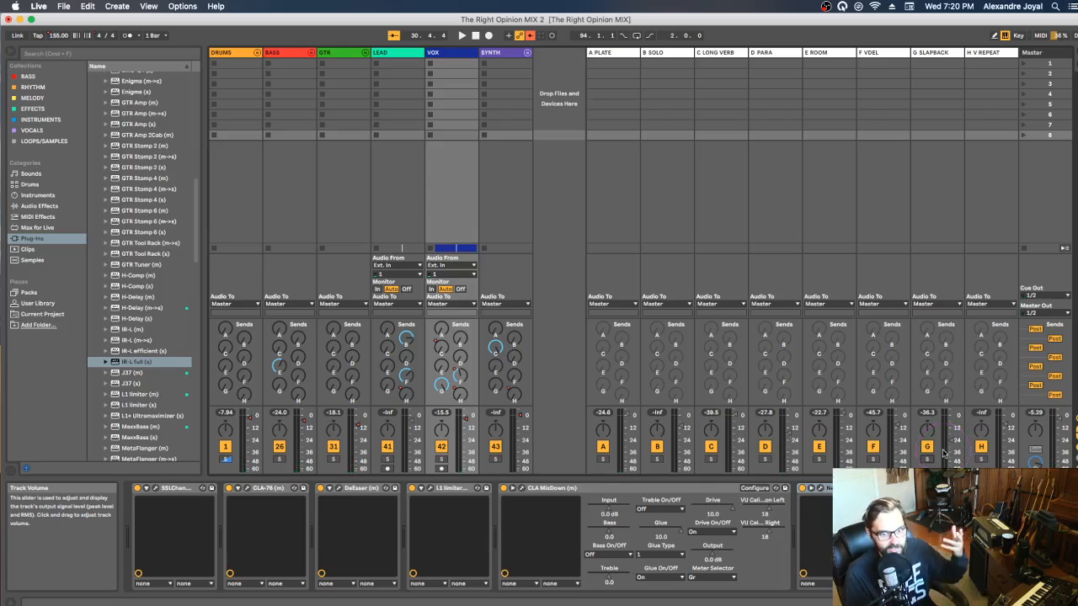
# - Play the VOX track soloed together with the F VDEL and G SLAPBACK returns to hear both delays
pyautogui.click(873, 459)
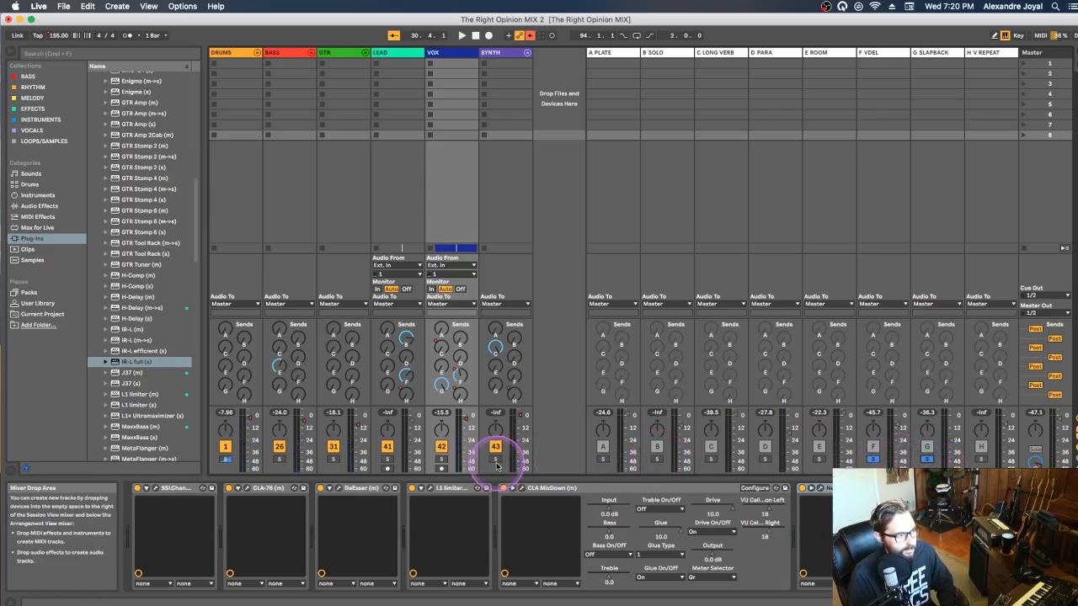
pyautogui.click(443, 461)
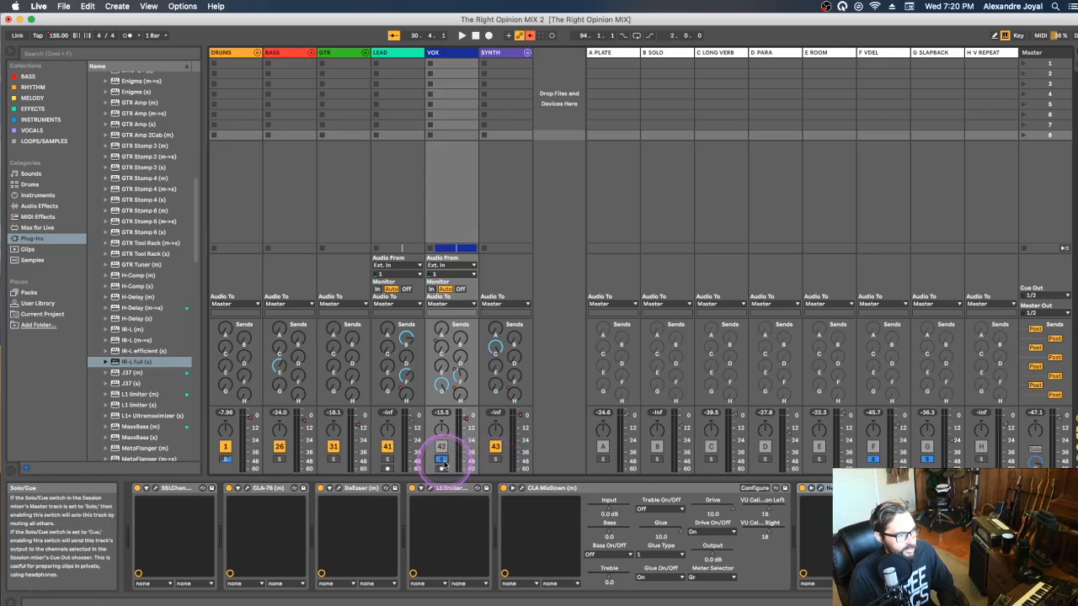
pyautogui.click(443, 448)
pyautogui.press('space')
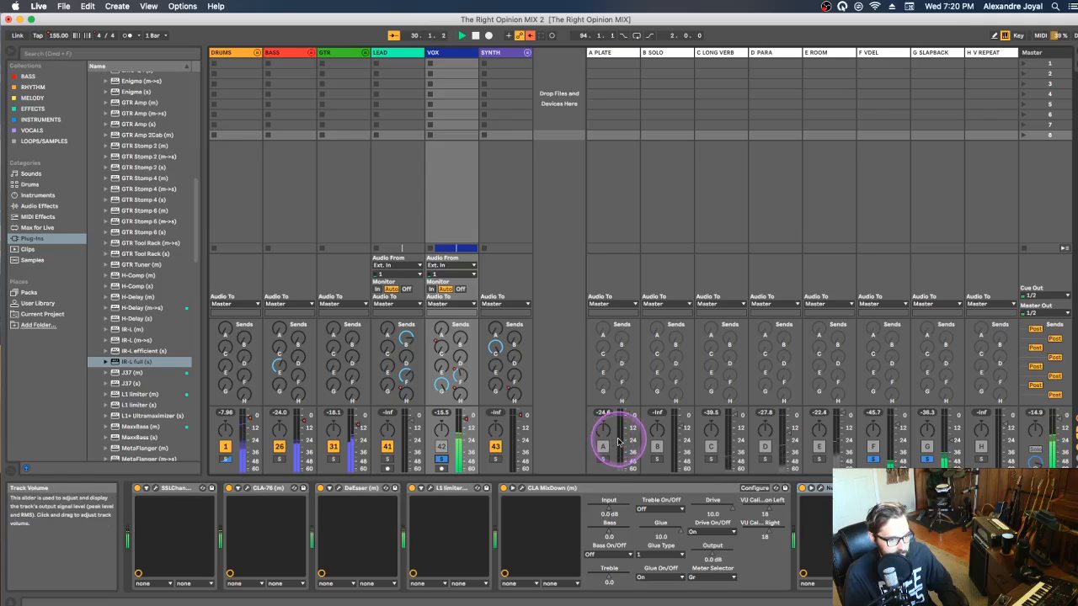
pyautogui.press('space')
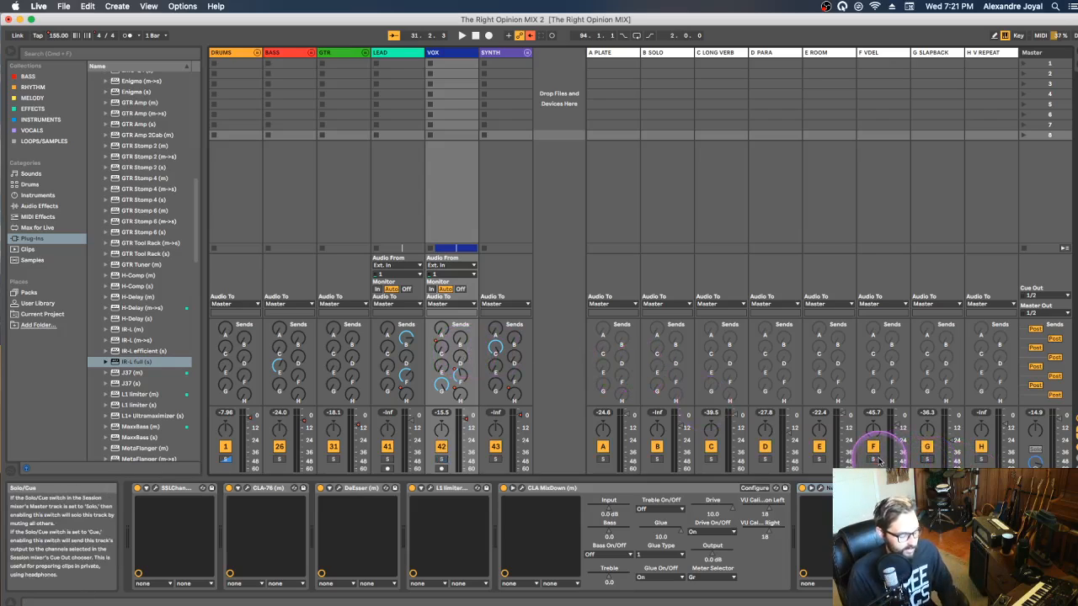
# - Switch to Arrangement View, enlarge the VOX track and play the full mix from about bar 45
pyautogui.press('Tab')
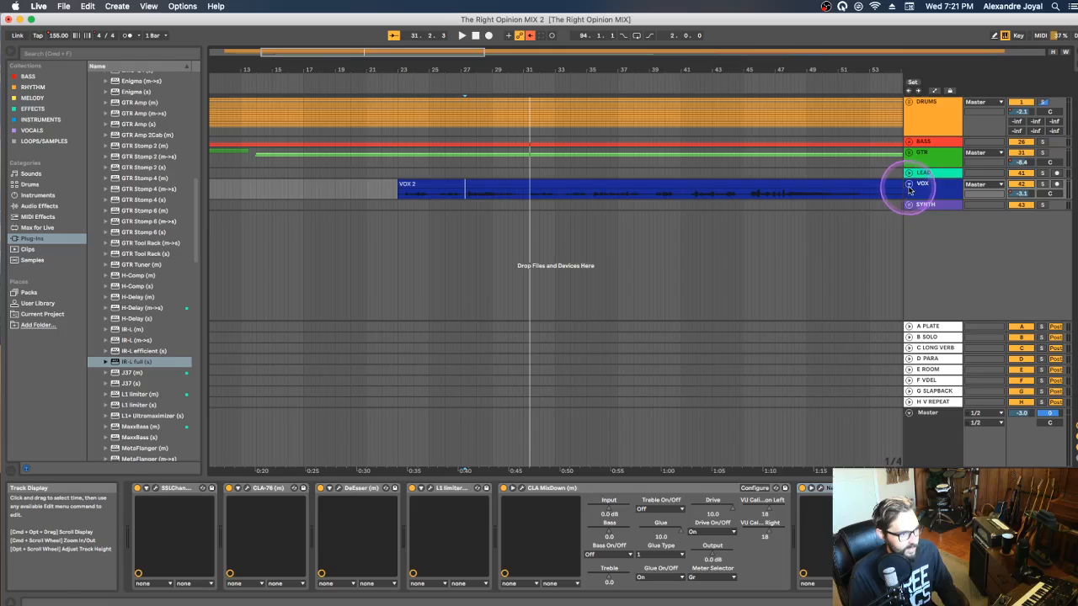
pyautogui.moveTo(919, 199); pyautogui.dragTo(909, 289)
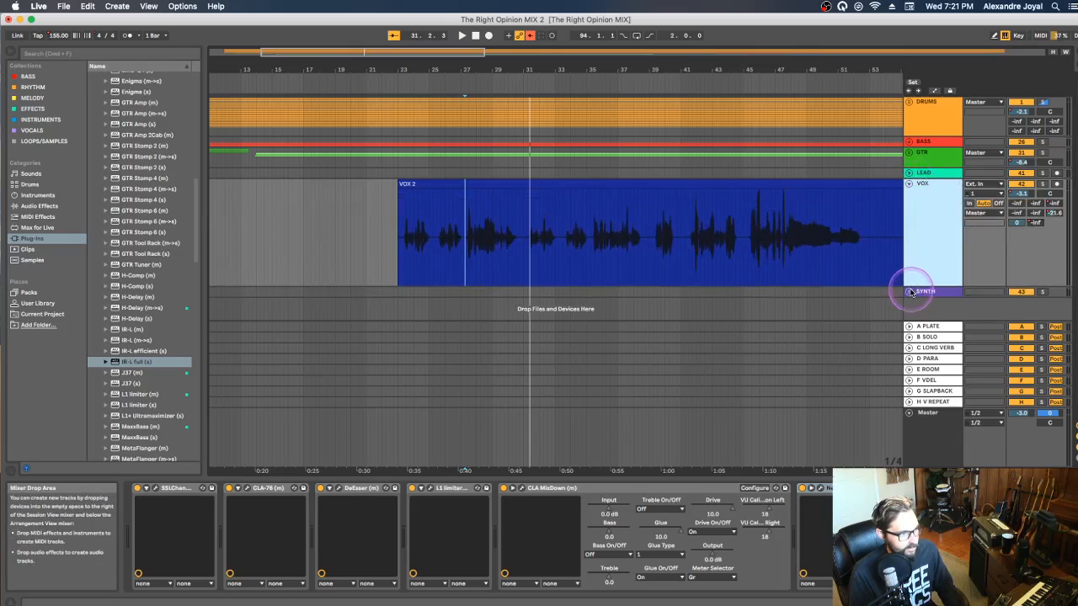
pyautogui.click(496, 176)
pyautogui.press('space')
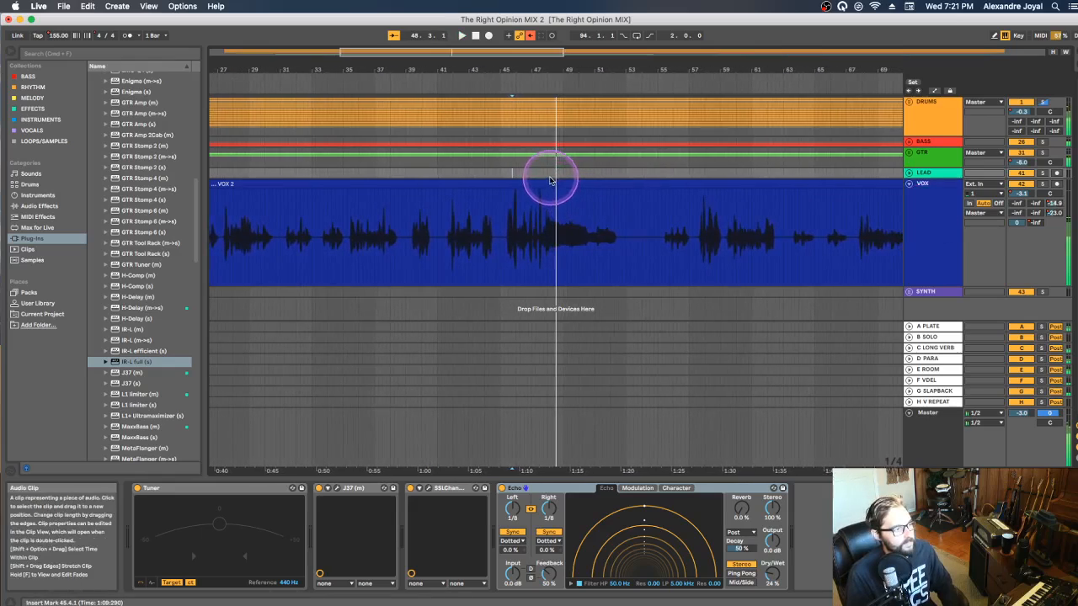
pyautogui.press('space')
# - Solo the VOX track and play its long held phrase from about bar 48 with the effects
pyautogui.click(1043, 184)
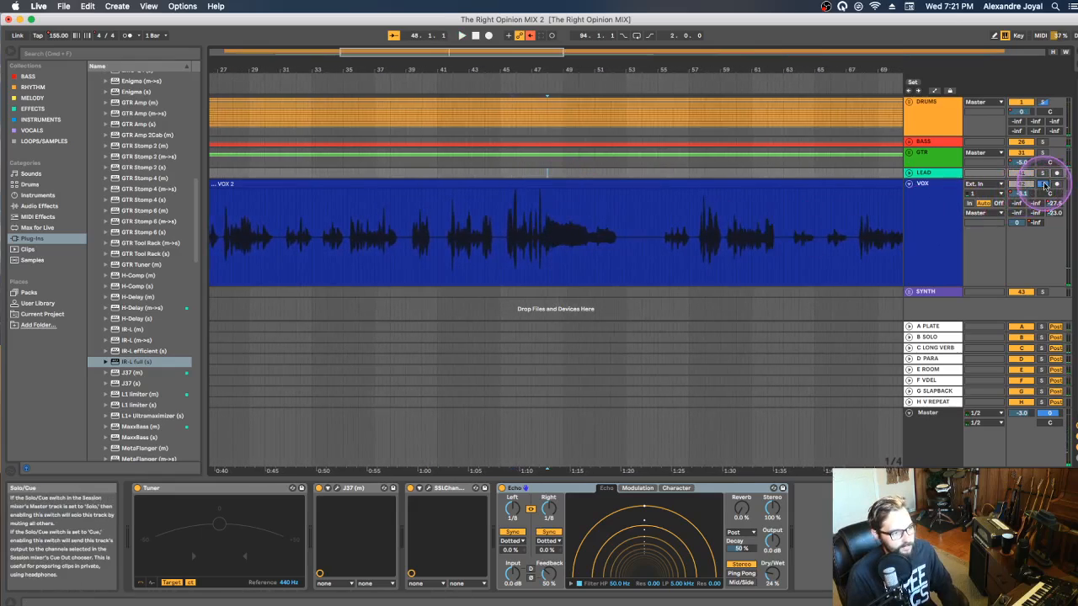
pyautogui.press('space')
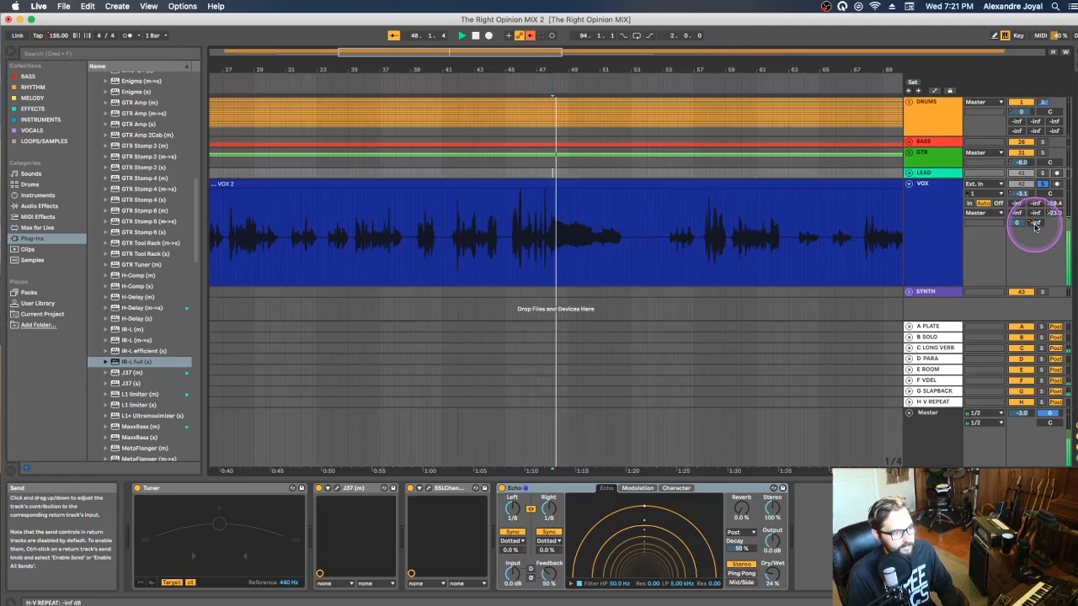
pyautogui.click(988, 342)
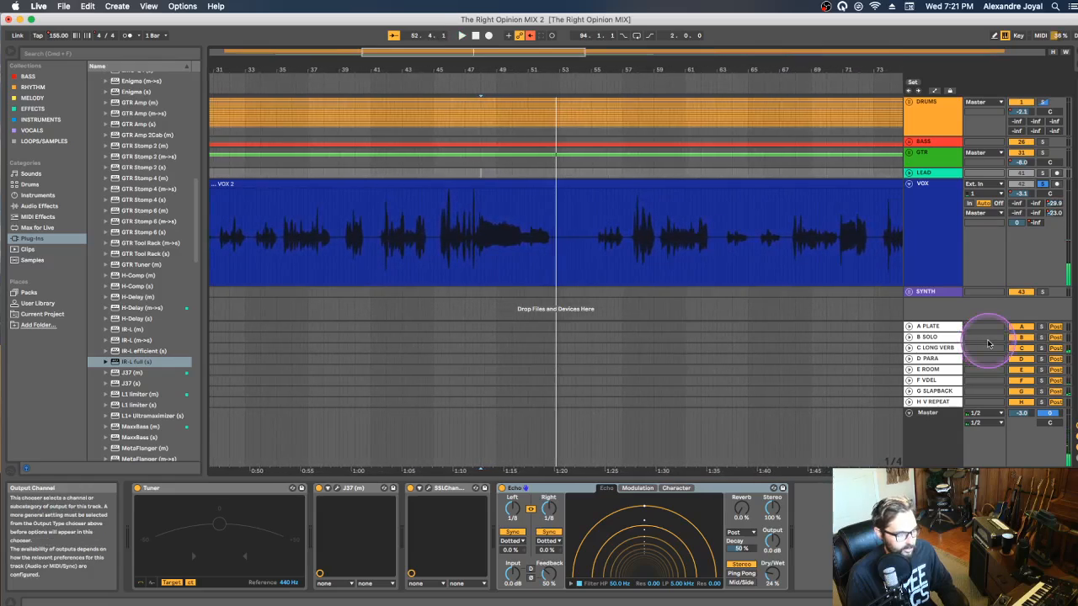
# - In the Session View mixer, audition the C LONG VERB return in solo during the long phrase and release its solo
pyautogui.press('Tab')
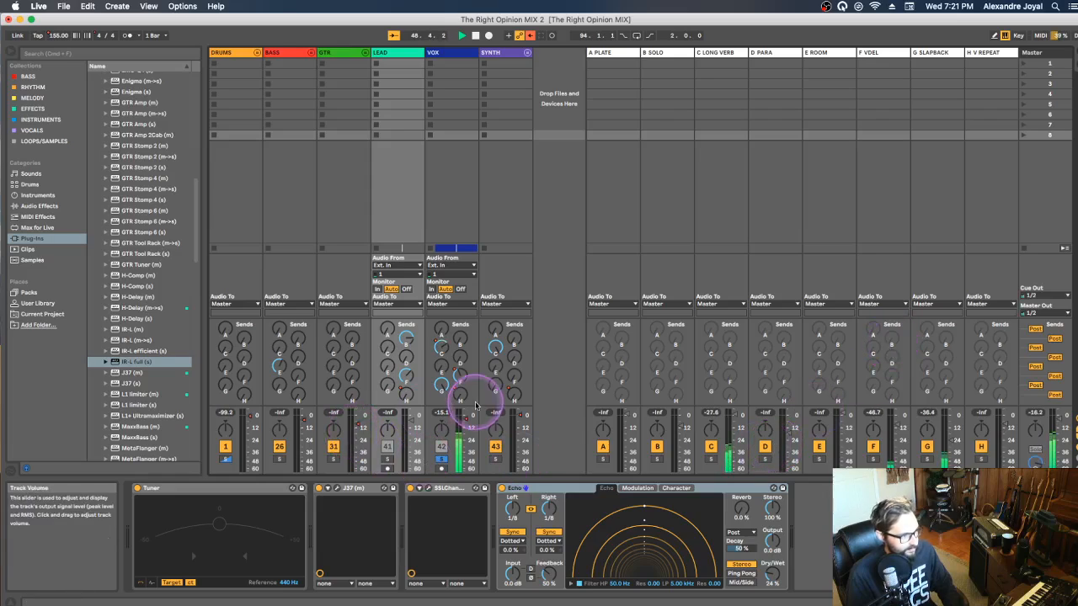
pyautogui.click(710, 461)
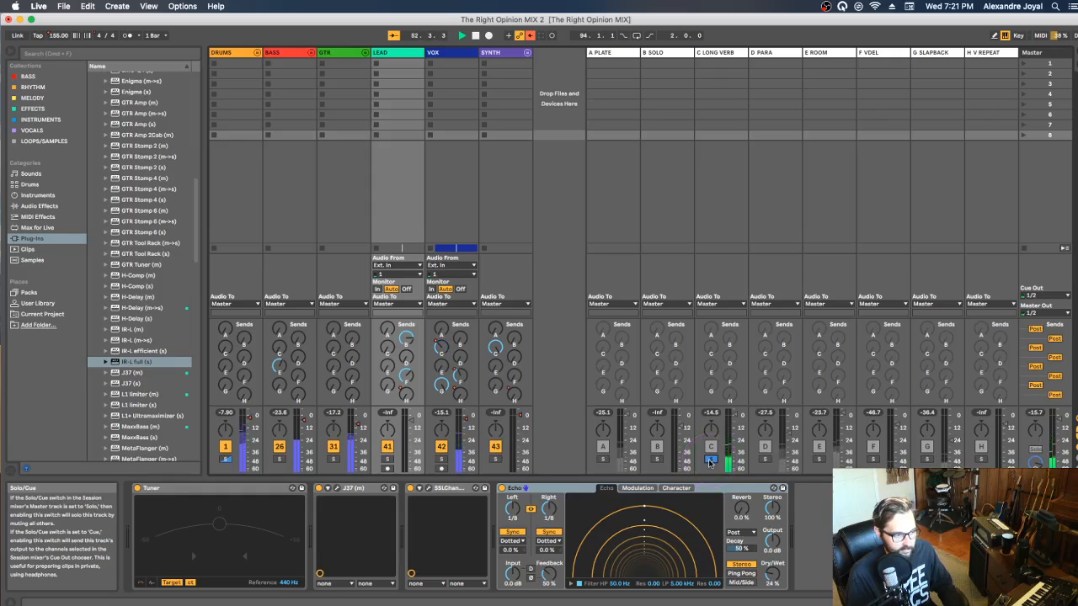
pyautogui.click(709, 460)
pyautogui.click(709, 460)
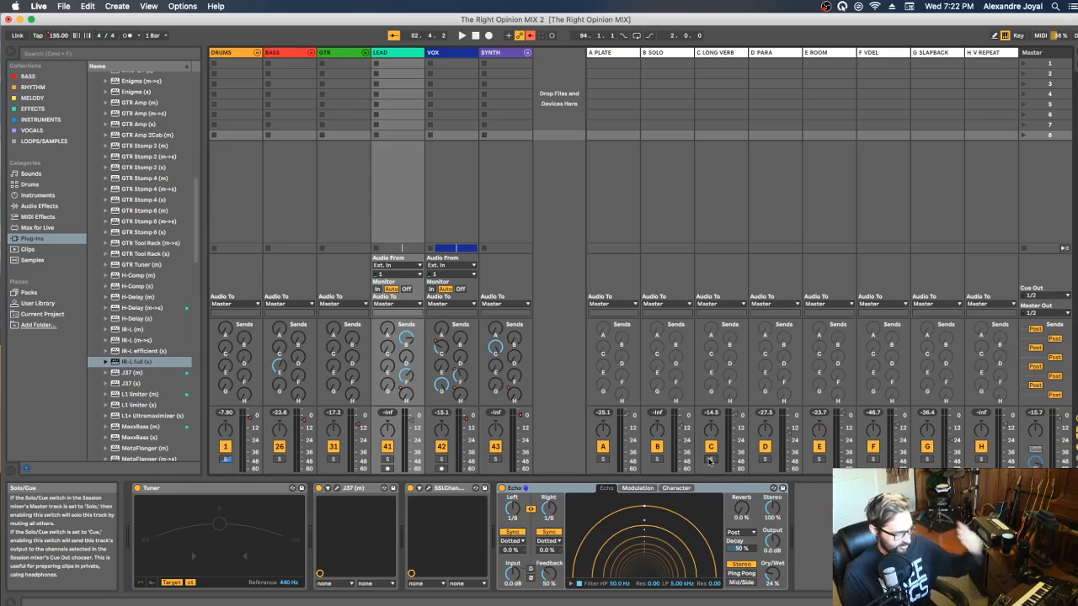
pyautogui.click(710, 411)
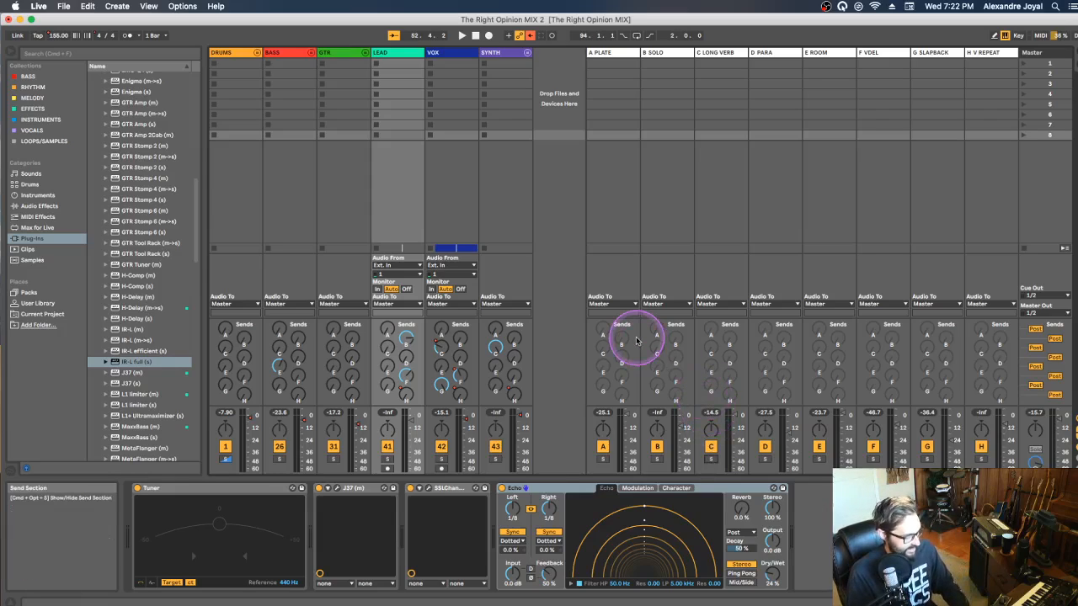
# - Return to Arrangement View, play from bar 27 near the start of the VOX 2 clip and solo the VOX track
pyautogui.press('Tab')
pyautogui.hscroll(-5, 405, 291)
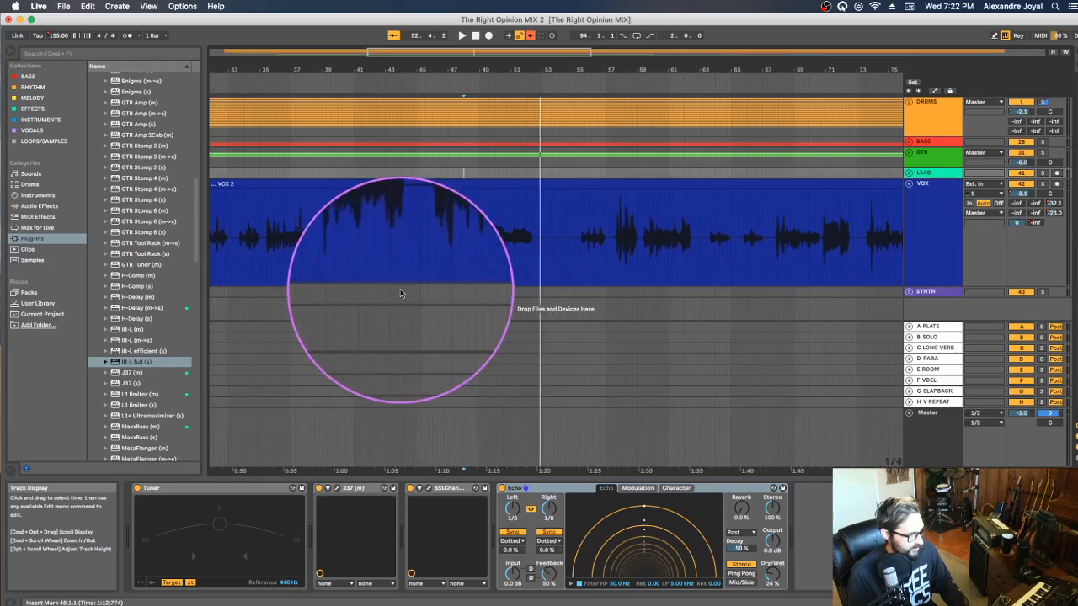
pyautogui.click(254, 176)
pyautogui.press('space')
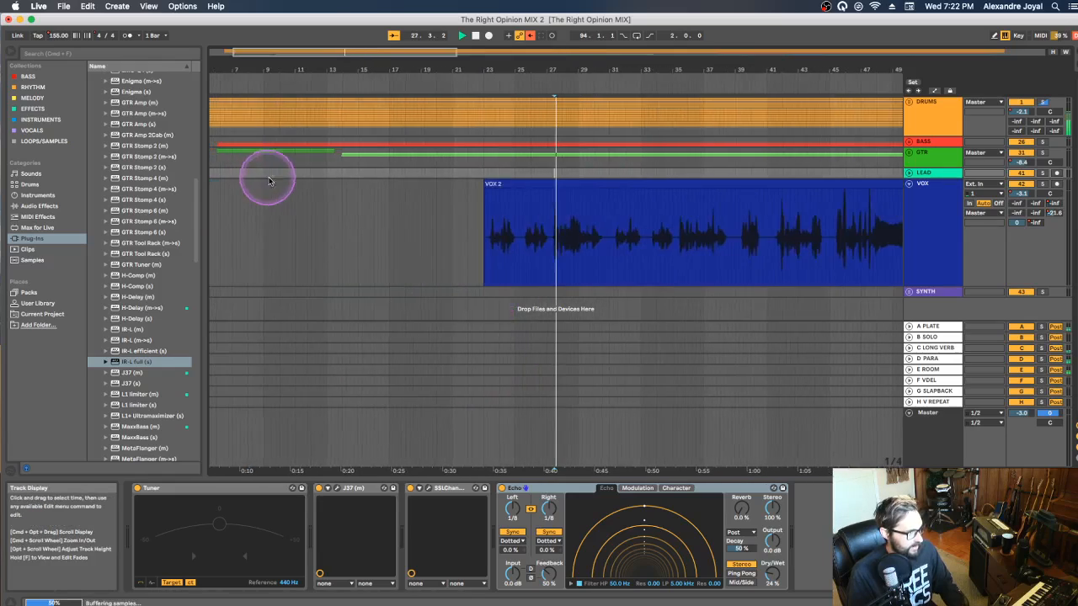
pyautogui.click(1049, 182)
pyautogui.click(1045, 183)
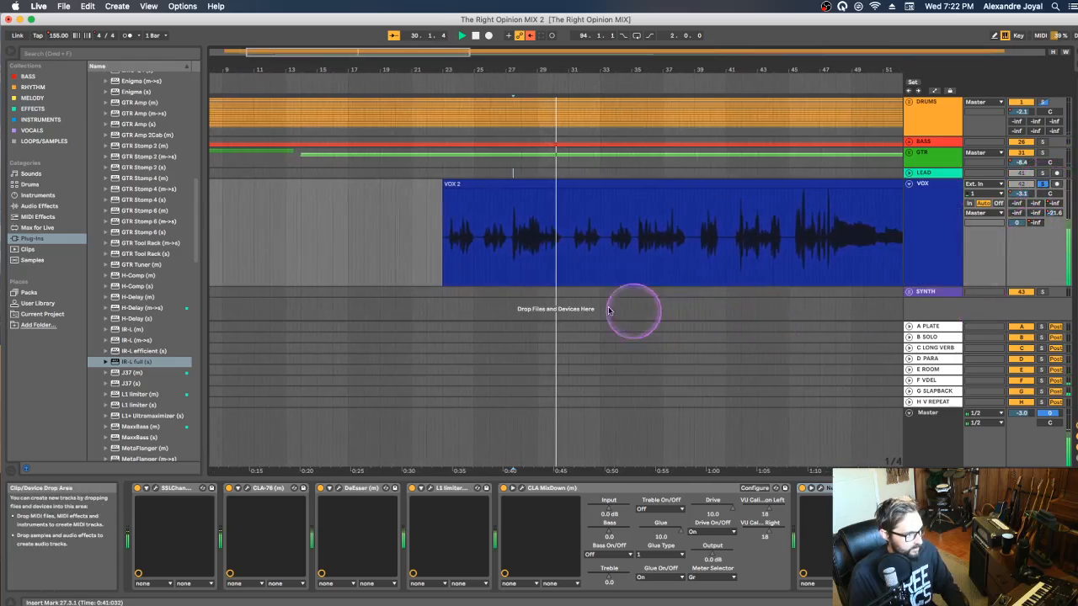
# - Replay the soloed vocal from bar 24 and check the return track levels in the Session View mixer
pyautogui.click(454, 178)
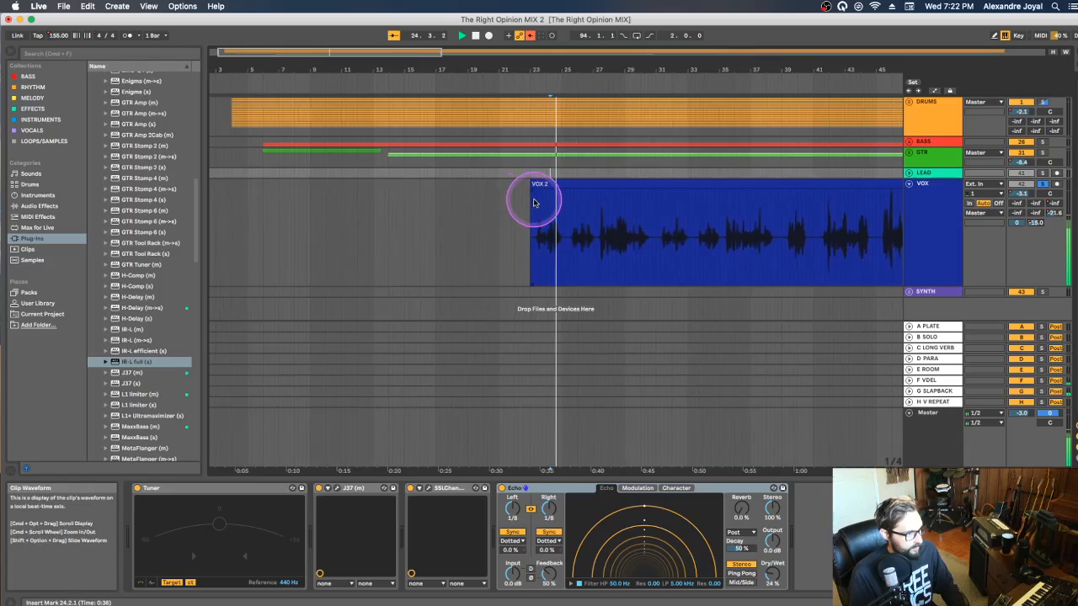
pyautogui.press('space')
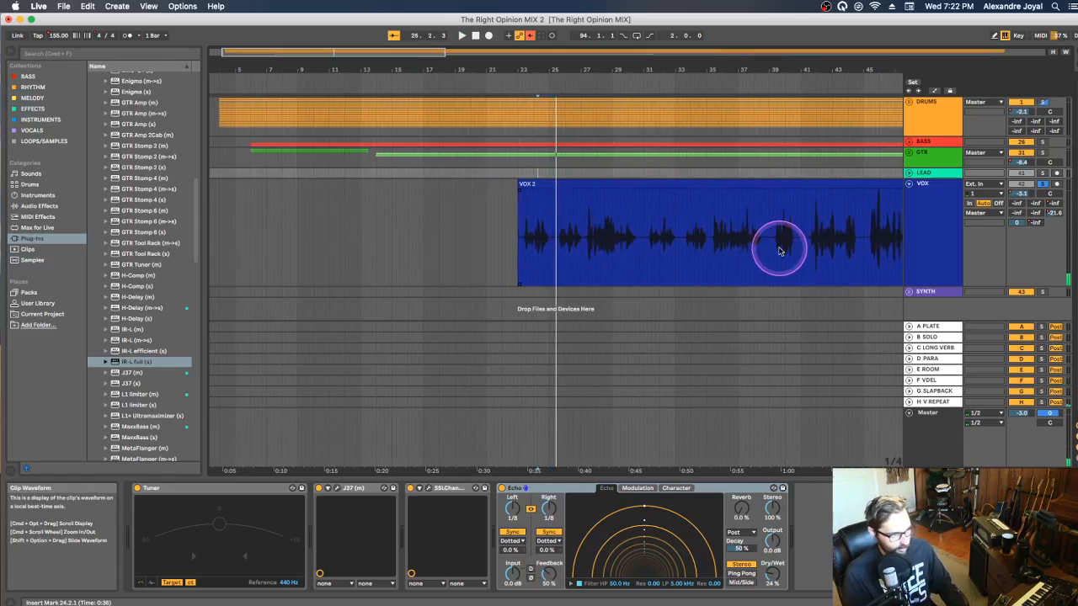
pyautogui.press('space')
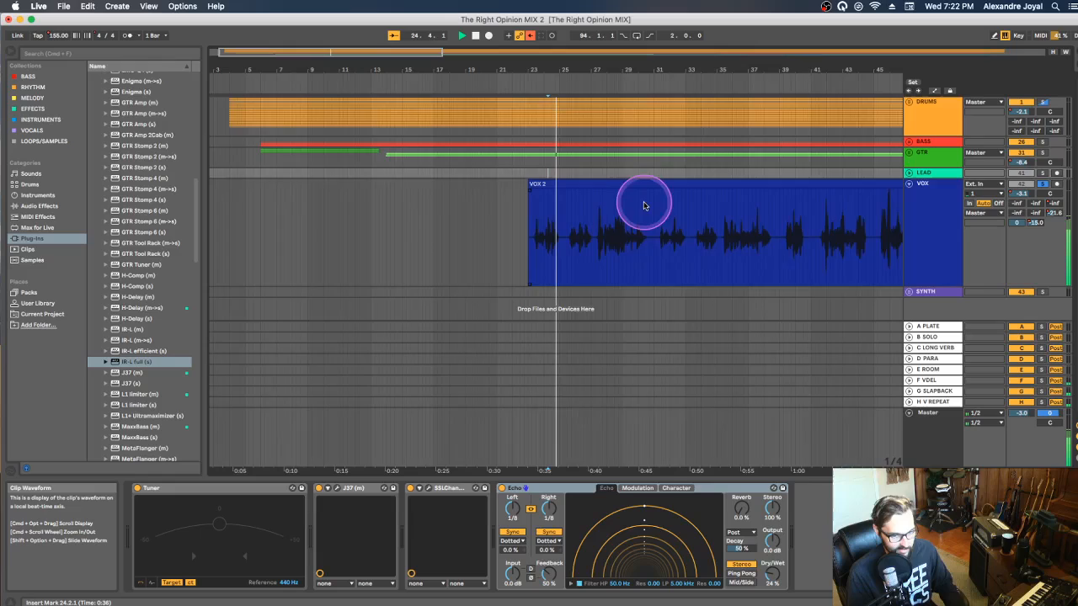
pyautogui.press('Tab')
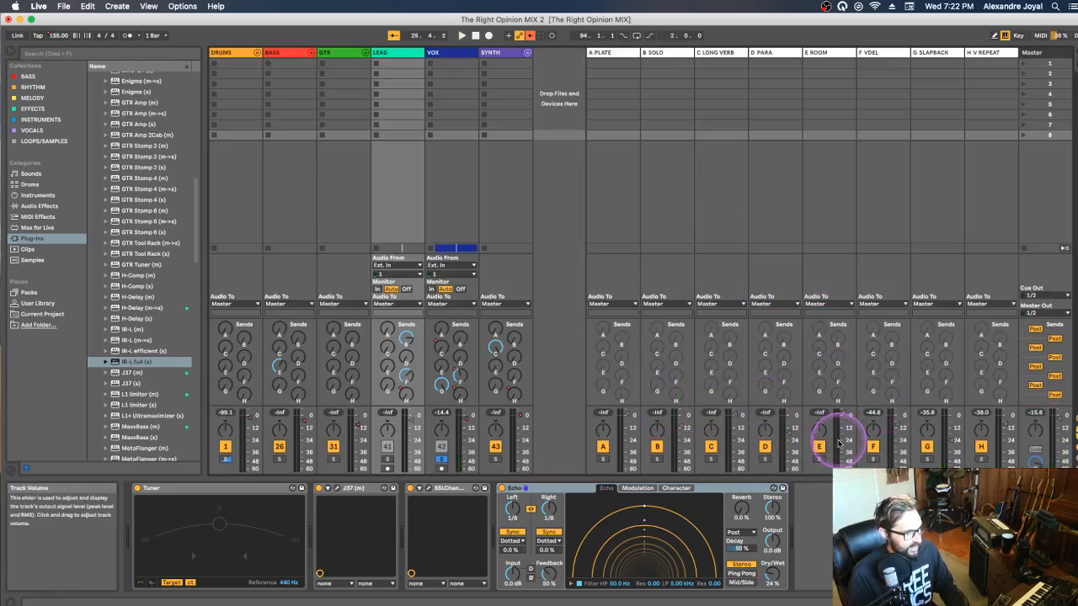
pyautogui.press('space')
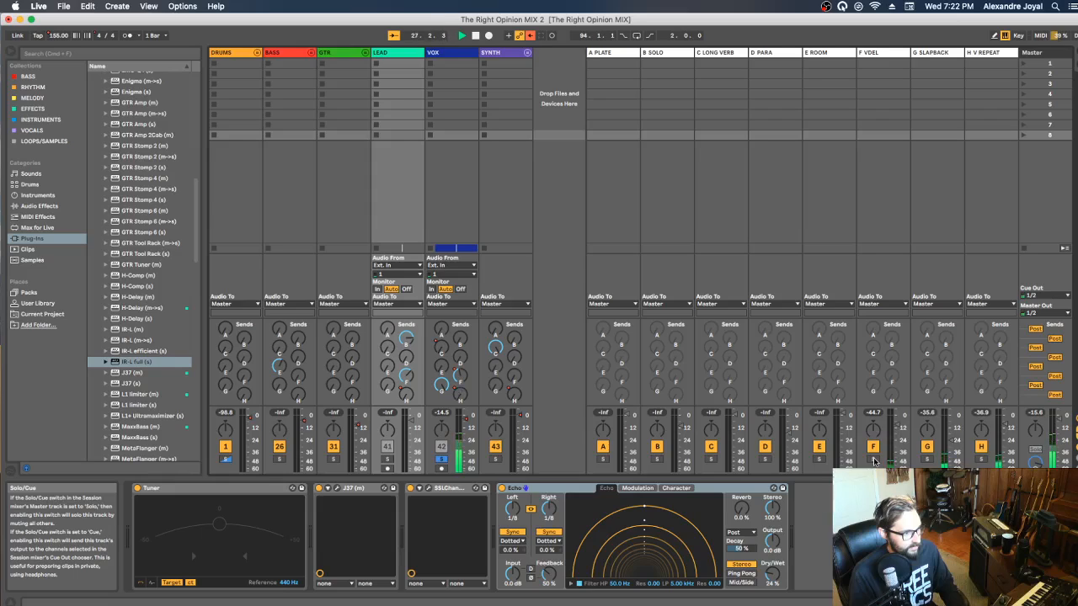
# - Turn on automation display in Arrangement View and show the VOX track's F-VDEL send envelope
pyautogui.press('Tab')
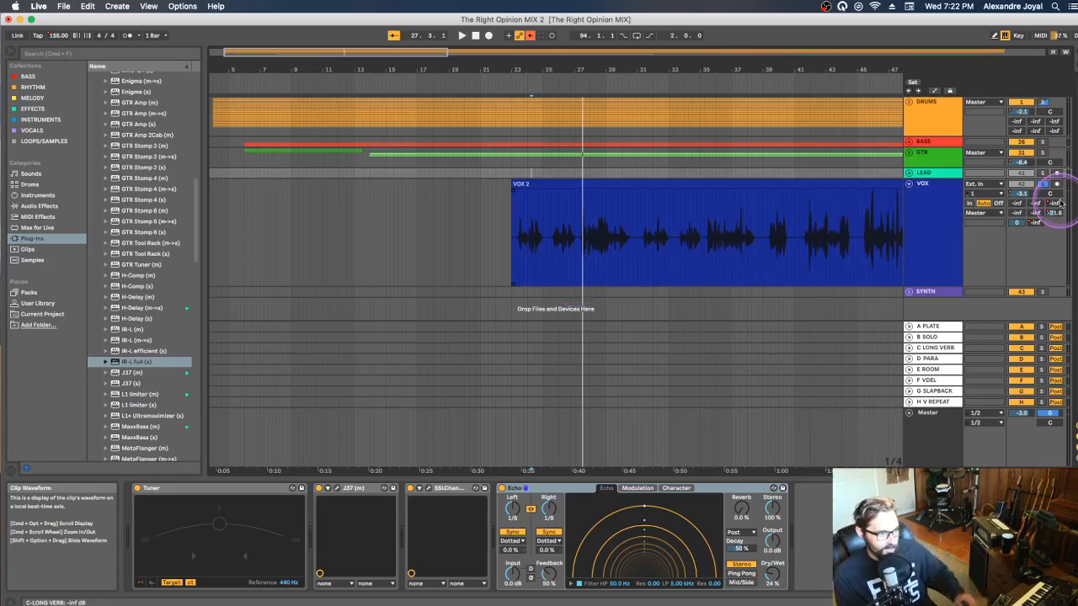
pyautogui.click(935, 90)
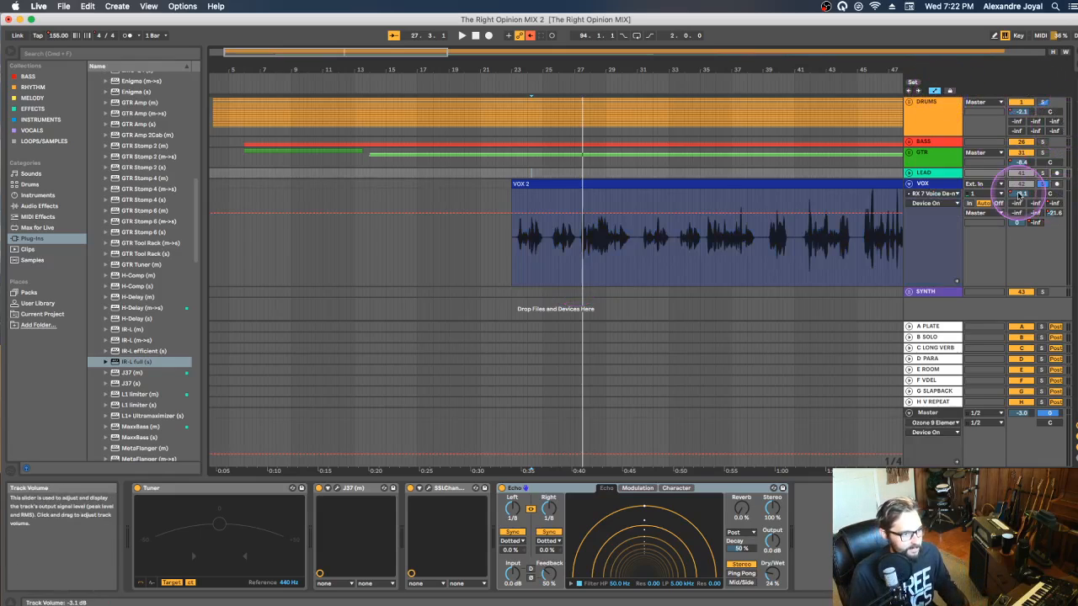
pyautogui.press('Tab')
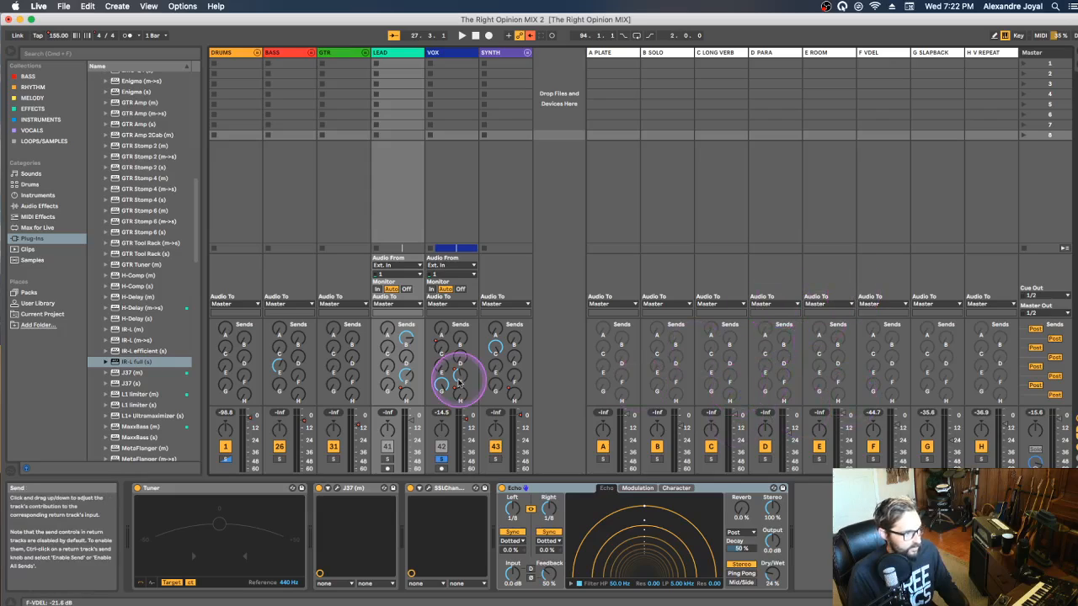
pyautogui.press('Tab')
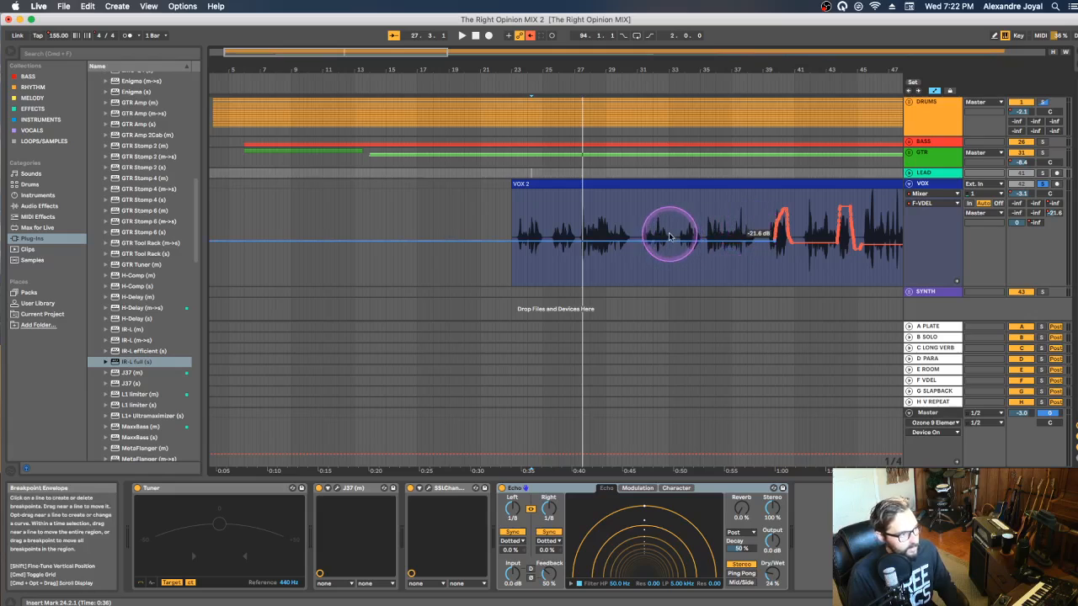
# - Play the soloed vocal from bar 39 to hear the first F-VDEL send automation boost
pyautogui.hscroll(4, 671, 239)
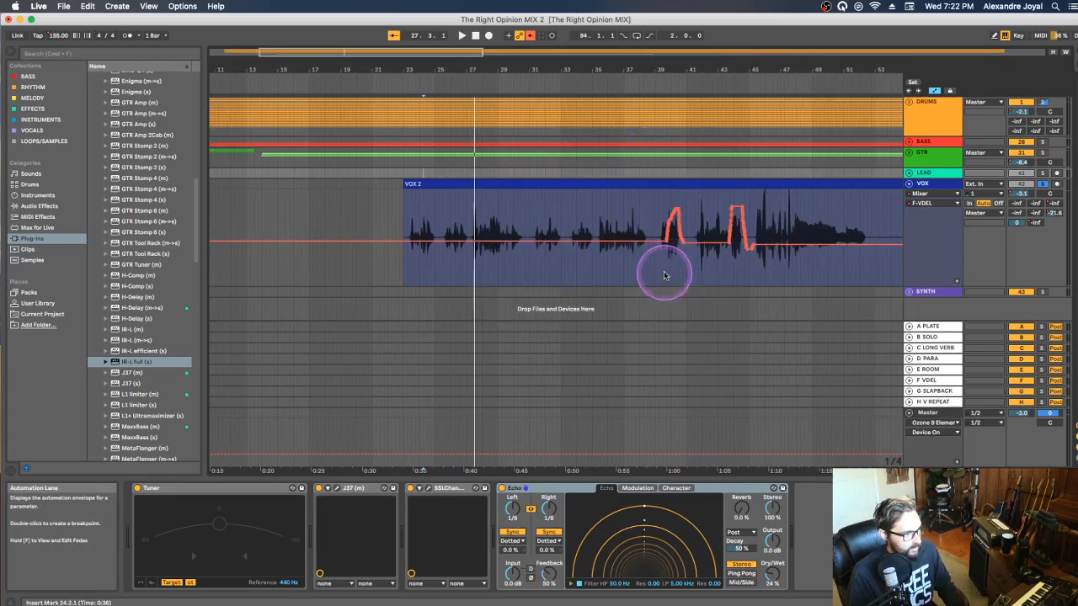
pyautogui.click(666, 270)
pyautogui.press('space')
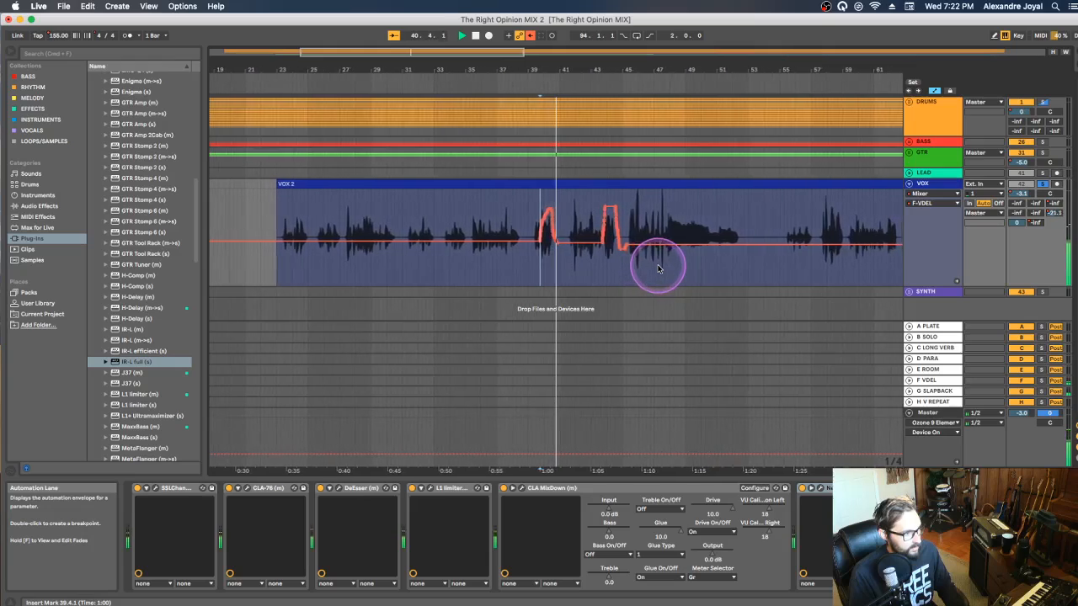
pyautogui.press('space')
# - Show the VOX track's H-V REPEAT send automation and play the soloed vocal from bar 23 through its automated repeats
pyautogui.press('Tab')
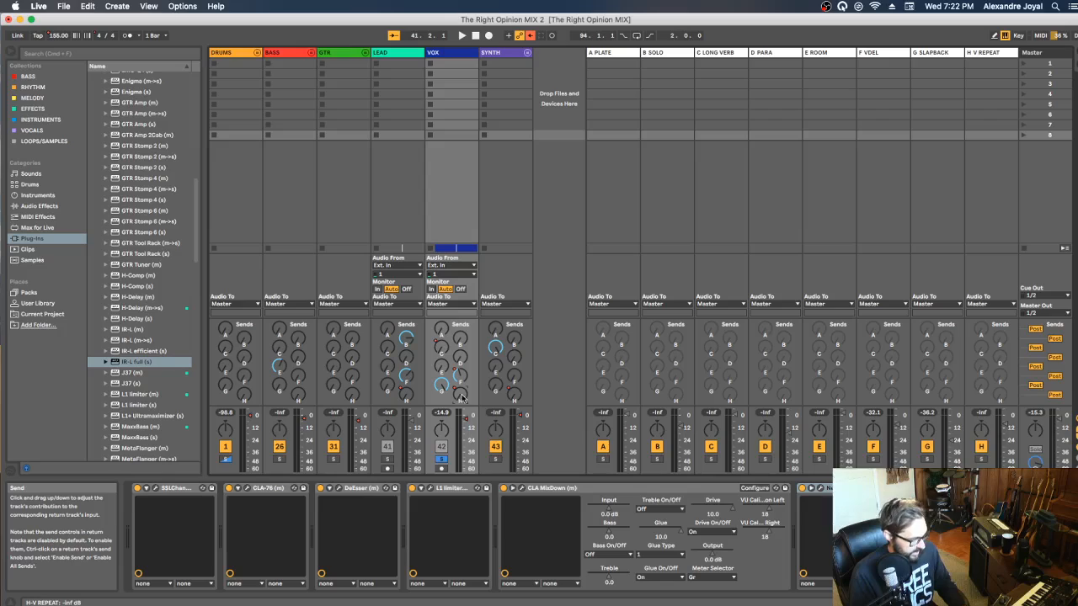
pyautogui.press('Tab')
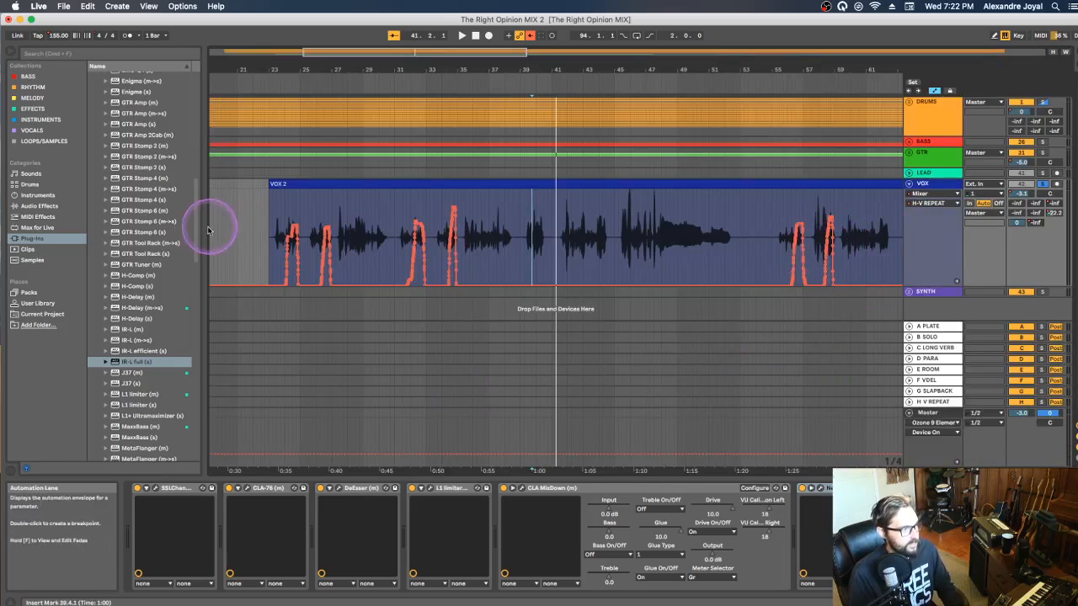
pyautogui.click(280, 257)
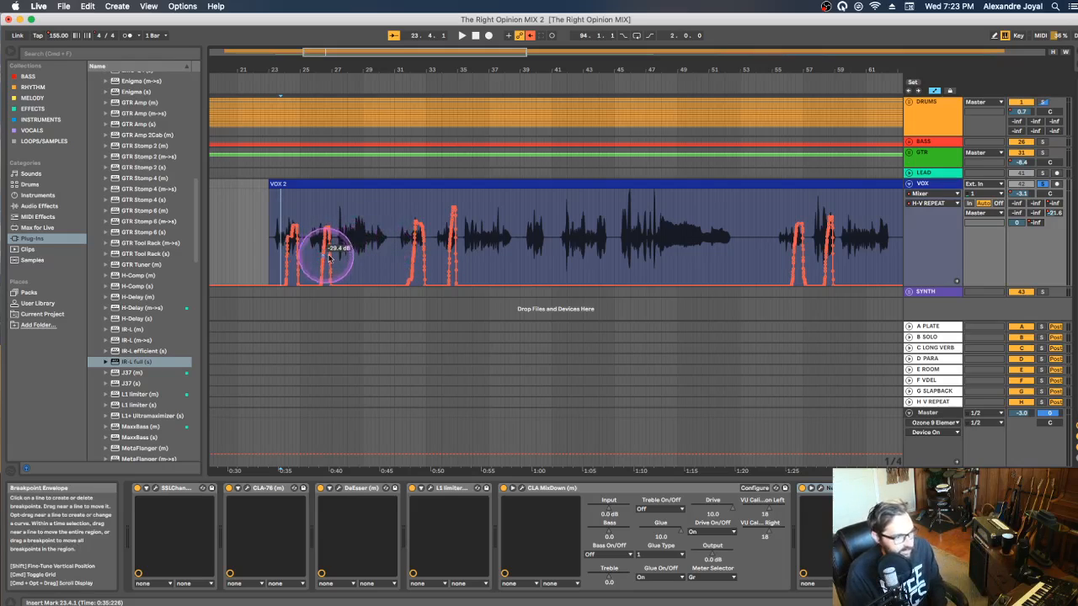
pyautogui.press('space')
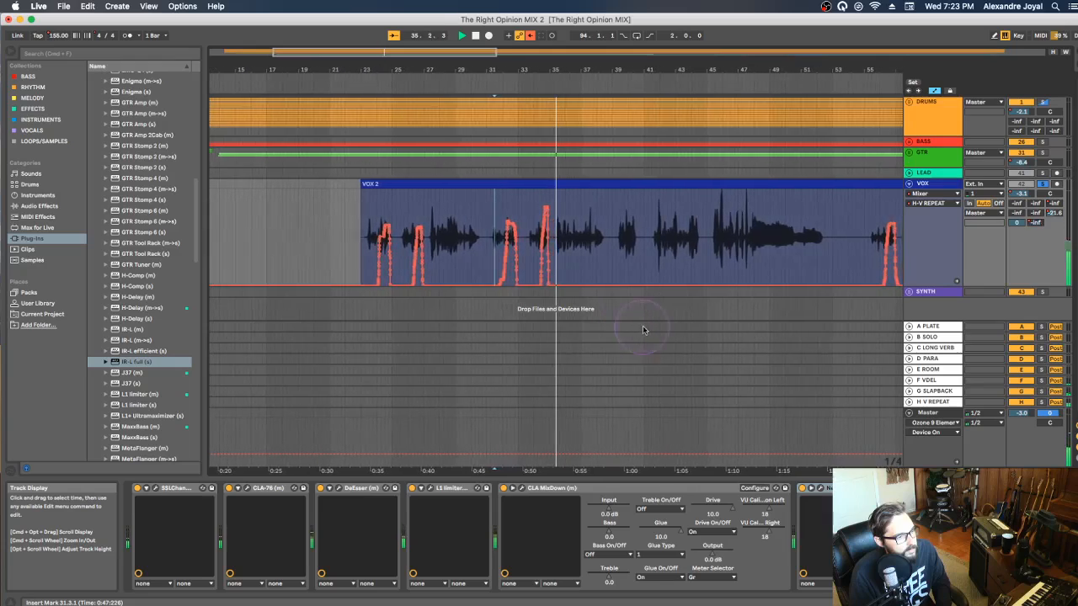
# - Audition the soloed vocal's H-V REPEAT send automation from bar 56 and from about bar 64
pyautogui.press('space')
pyautogui.hscroll(4, 710, 342)
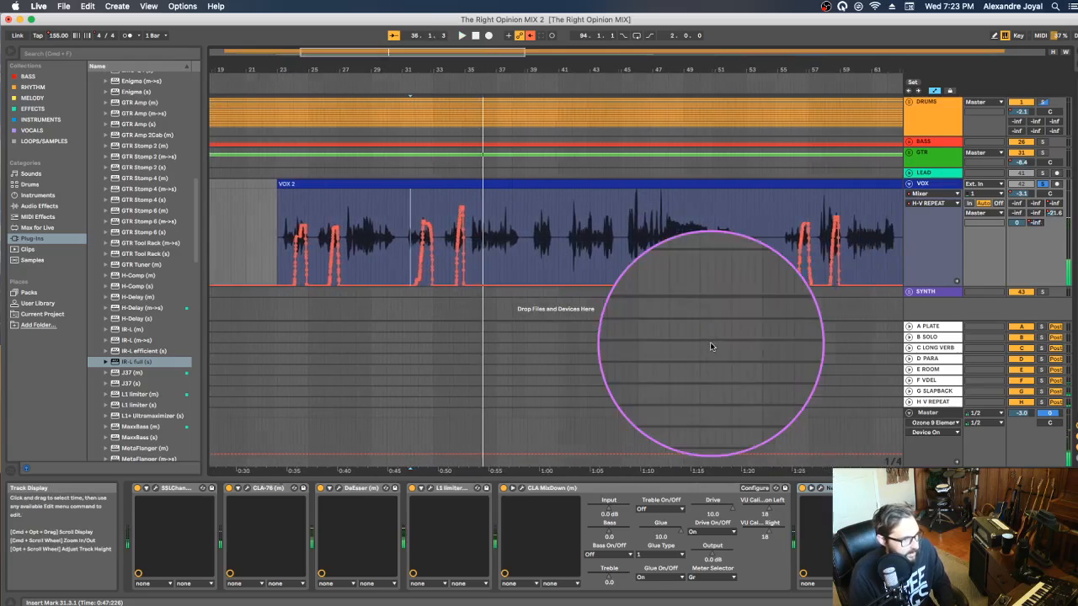
pyautogui.click(763, 251)
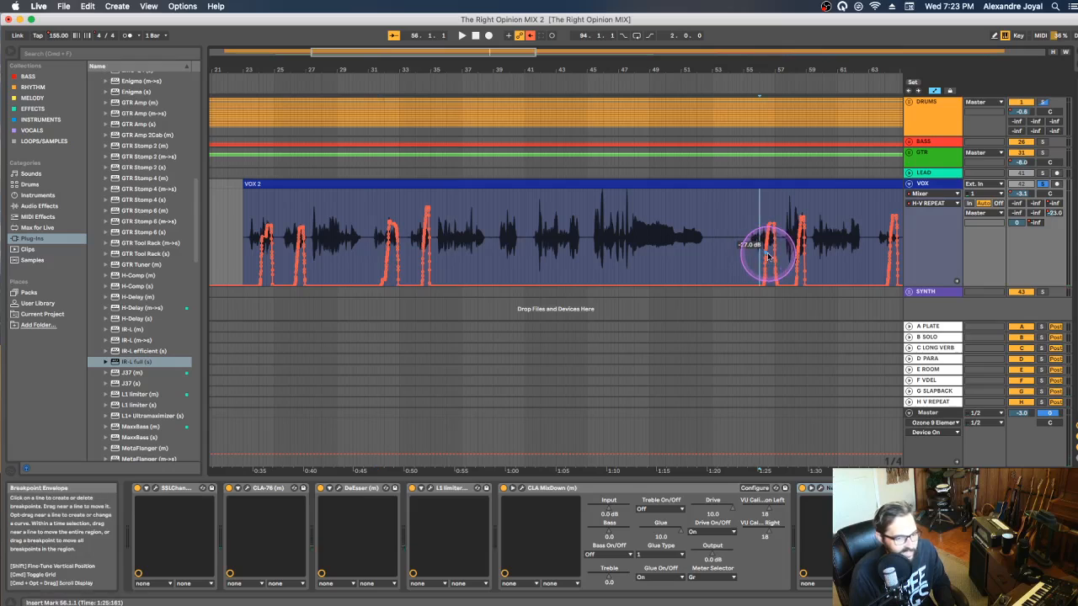
pyautogui.press('space')
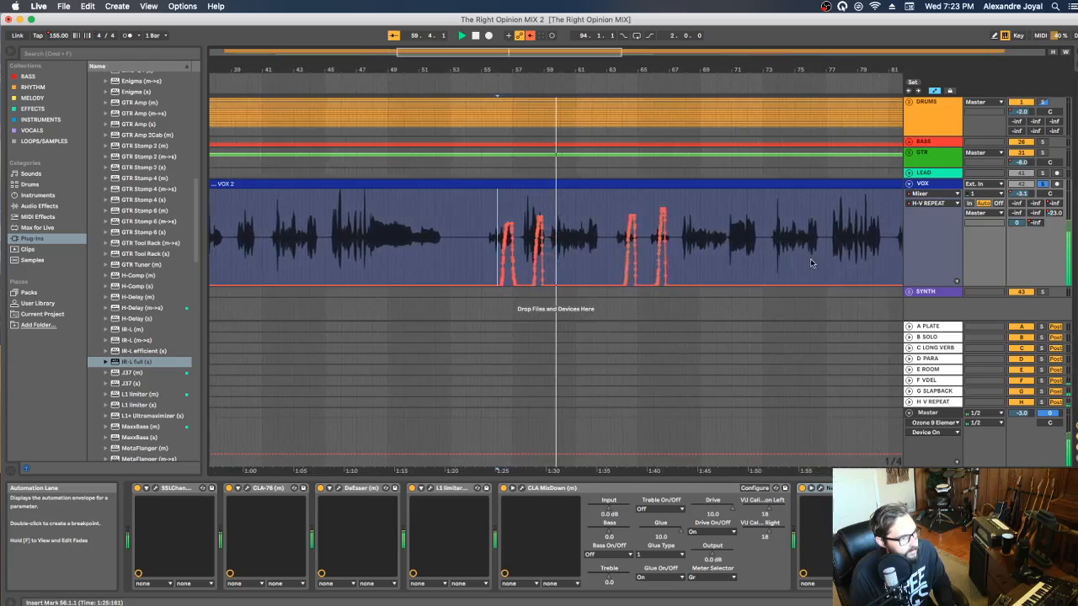
pyautogui.press('space')
pyautogui.click(612, 247)
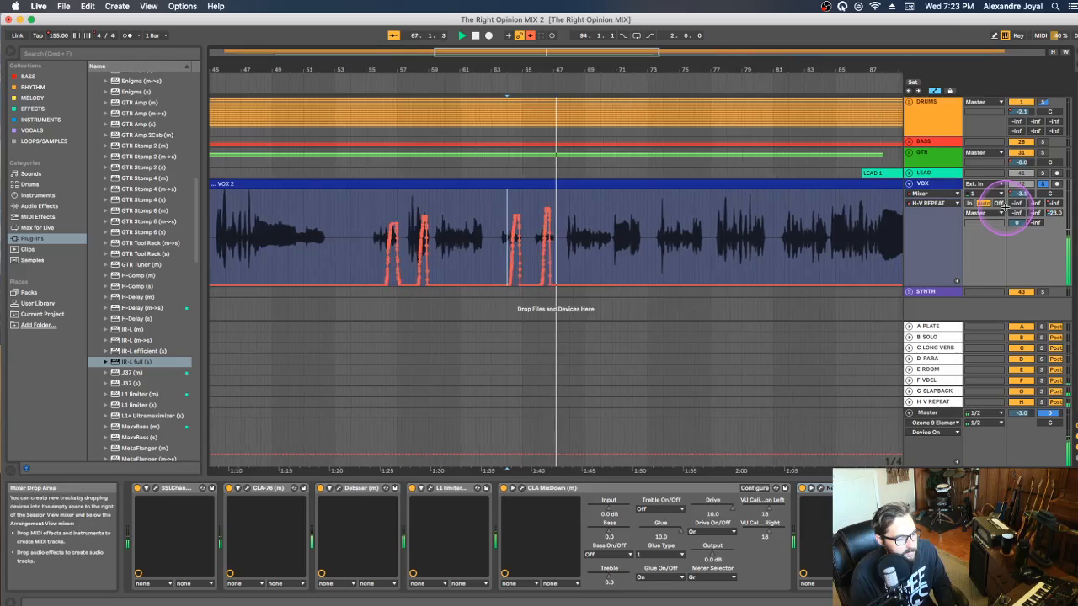
# - Unsolo the VOX track and replay the passage from about bar 64 to hear the vocal repeats in the full mix
pyautogui.click(1042, 184)
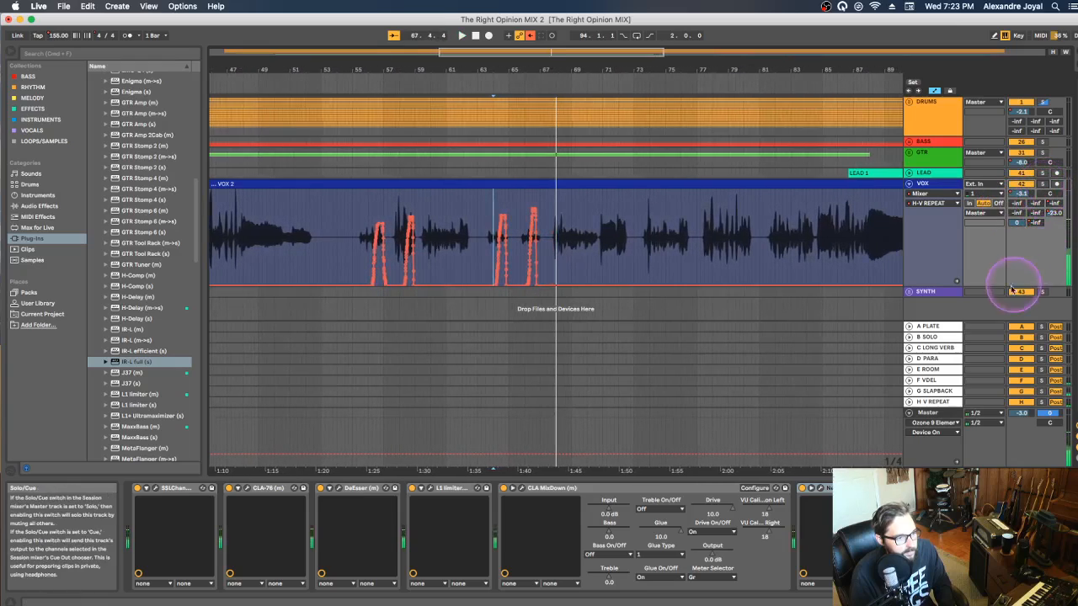
pyautogui.press('space')
pyautogui.press('space')
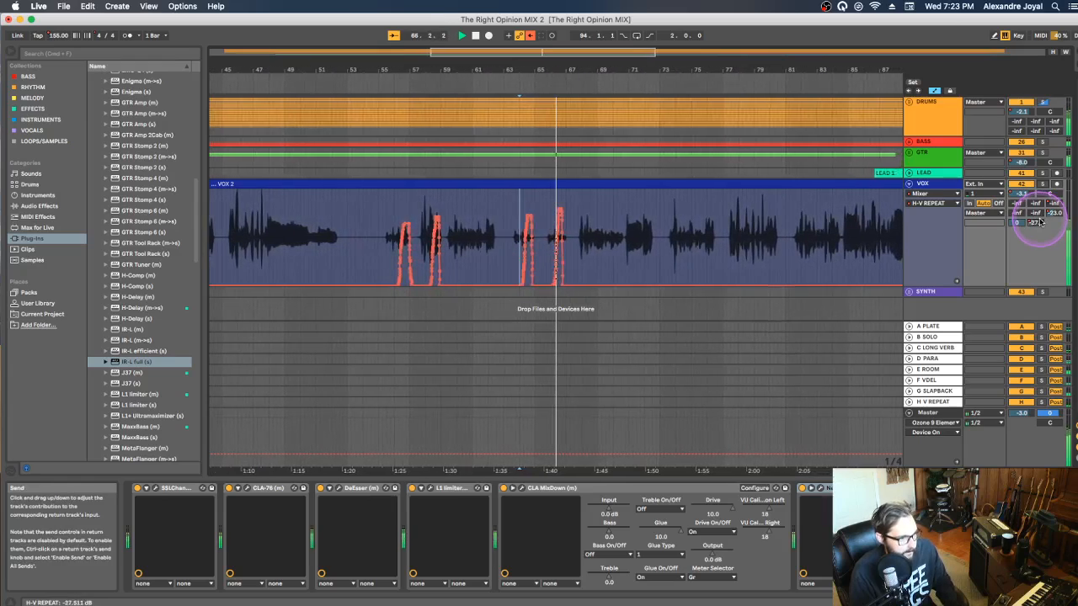
# - Check the track and return levels in the Session View mixer while the full mix plays, and stop playback
pyautogui.press('Tab')
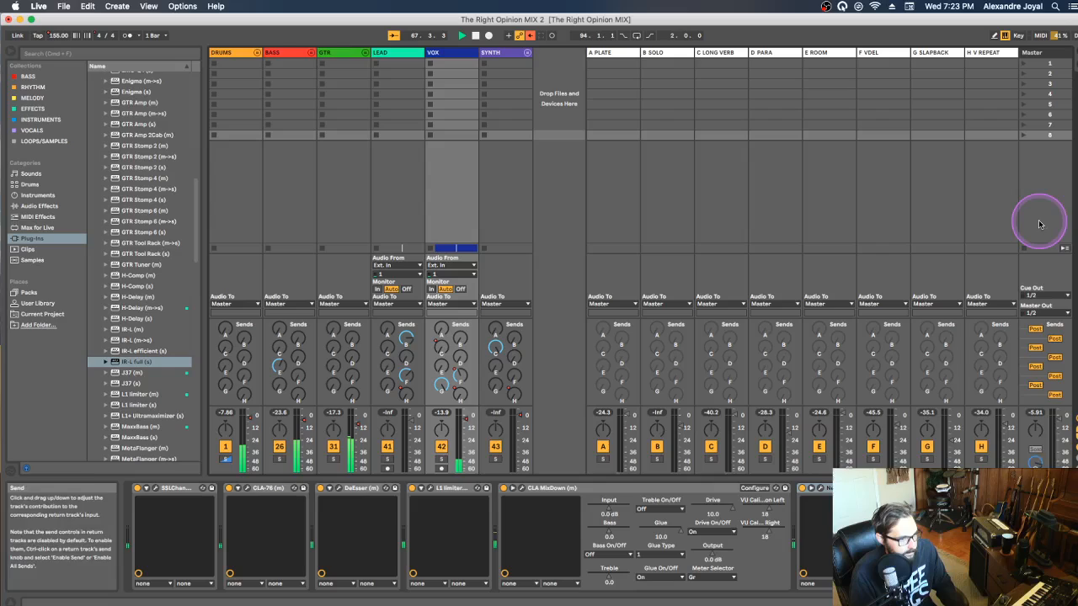
pyautogui.click(674, 217)
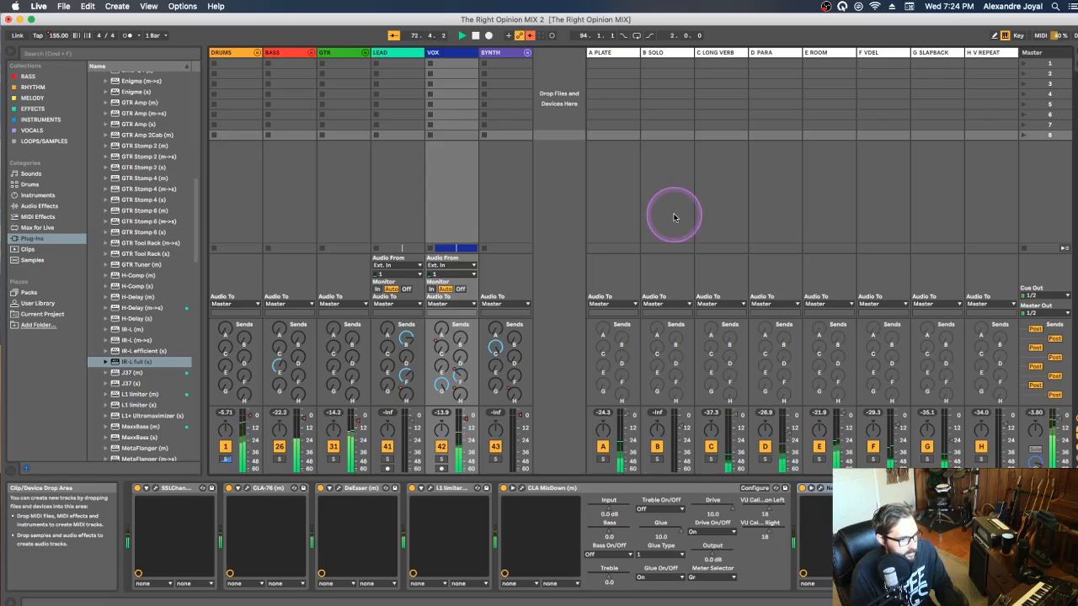
pyautogui.press('space')
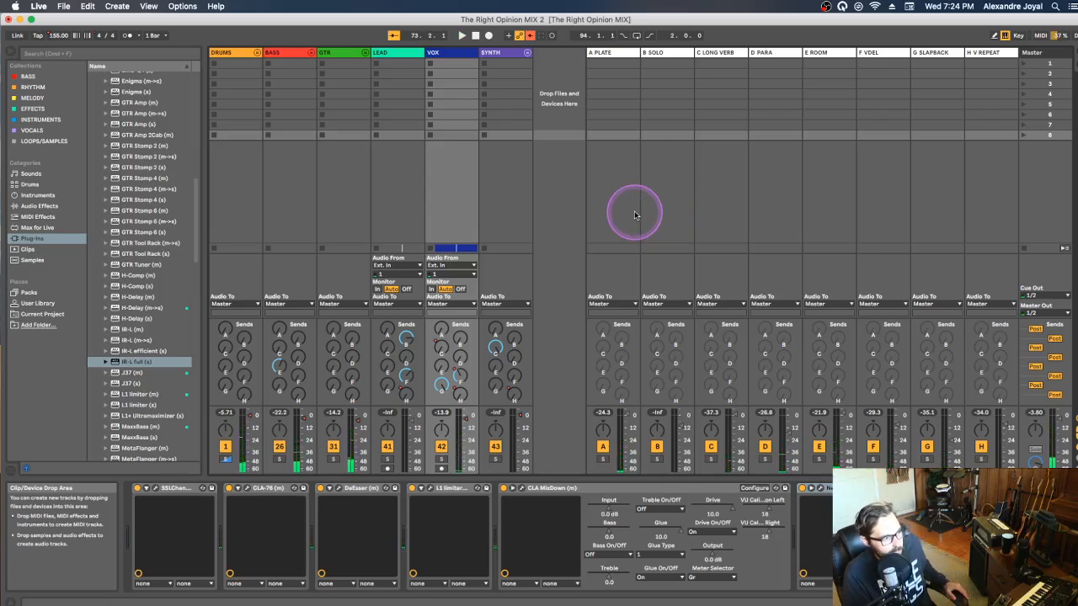